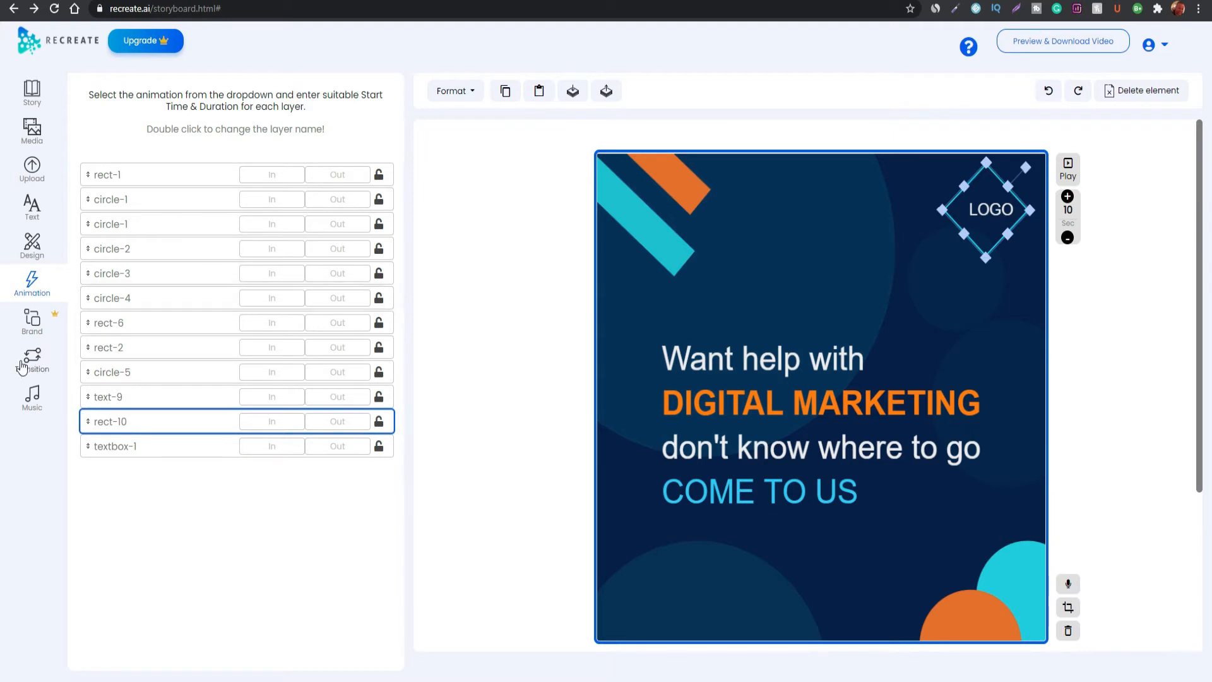
- View the brand preset options and check whether more presets can be added
{"action": "left_click", "coordinate": [32, 321]}
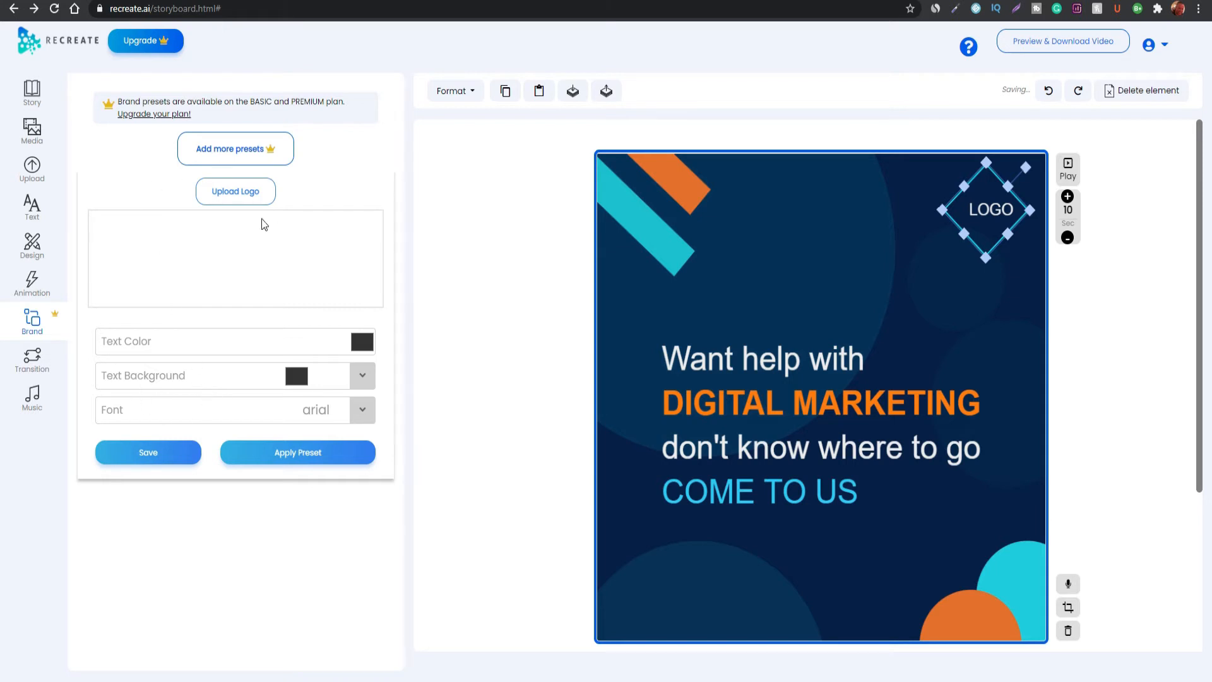
{"action": "left_click", "coordinate": [244, 157]}
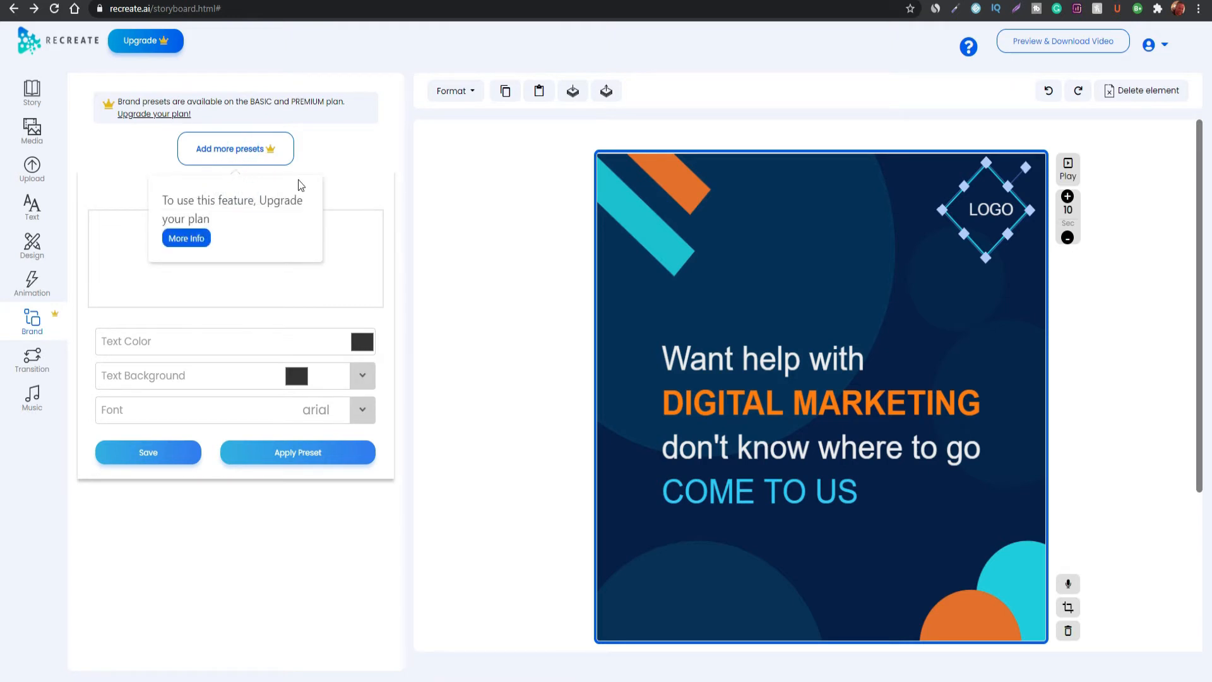
{"action": "left_click", "coordinate": [387, 175]}
- Try to apply the Bounce-Down transition to the scene, and centre the diamond outline around the LOGO text
{"action": "left_click", "coordinate": [32, 358]}
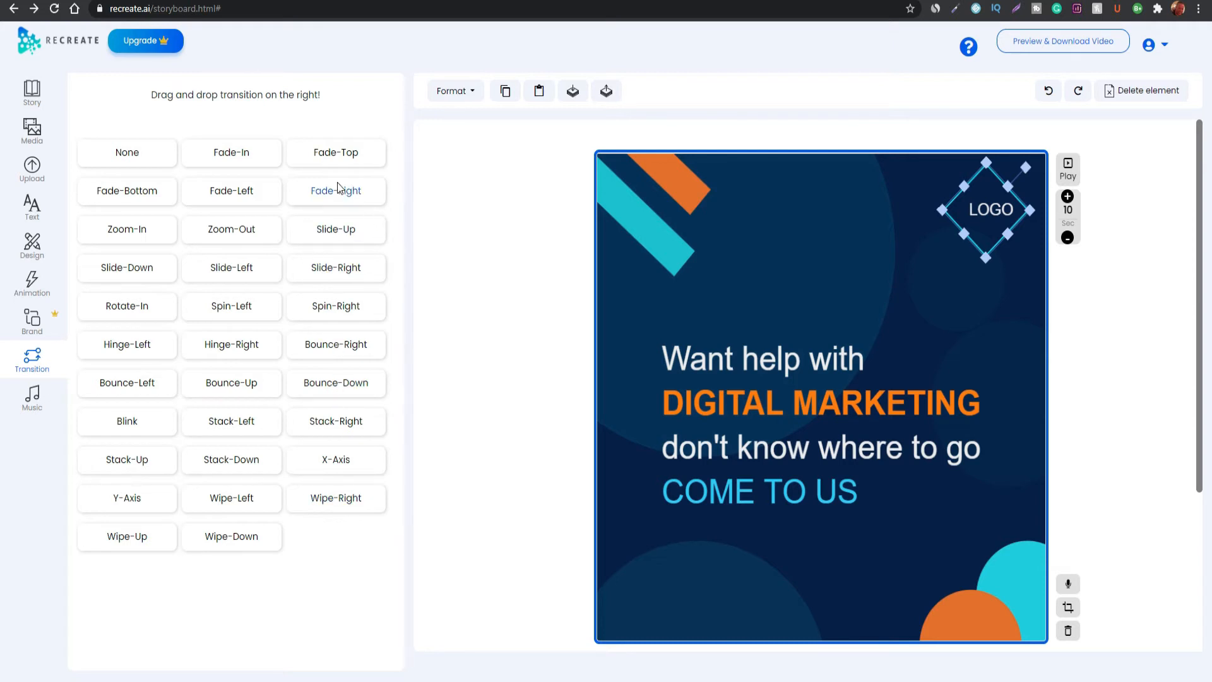
{"action": "left_click_drag", "start_coordinate": [332, 387], "coordinate": [771, 322]}
{"action": "left_click", "coordinate": [991, 250]}
- Preview the "I dunno" track in the music library
{"action": "left_click", "coordinate": [24, 404]}
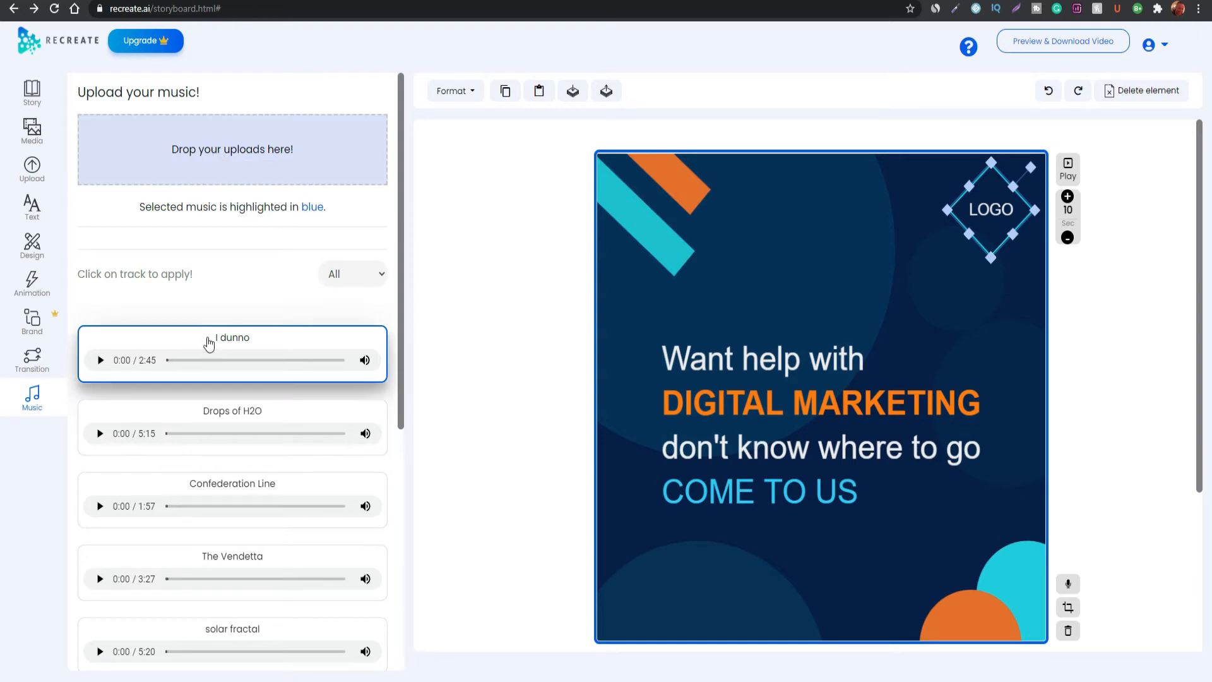
{"action": "left_click", "coordinate": [185, 338]}
{"action": "left_click", "coordinate": [100, 361]}
{"action": "left_click", "coordinate": [100, 361]}
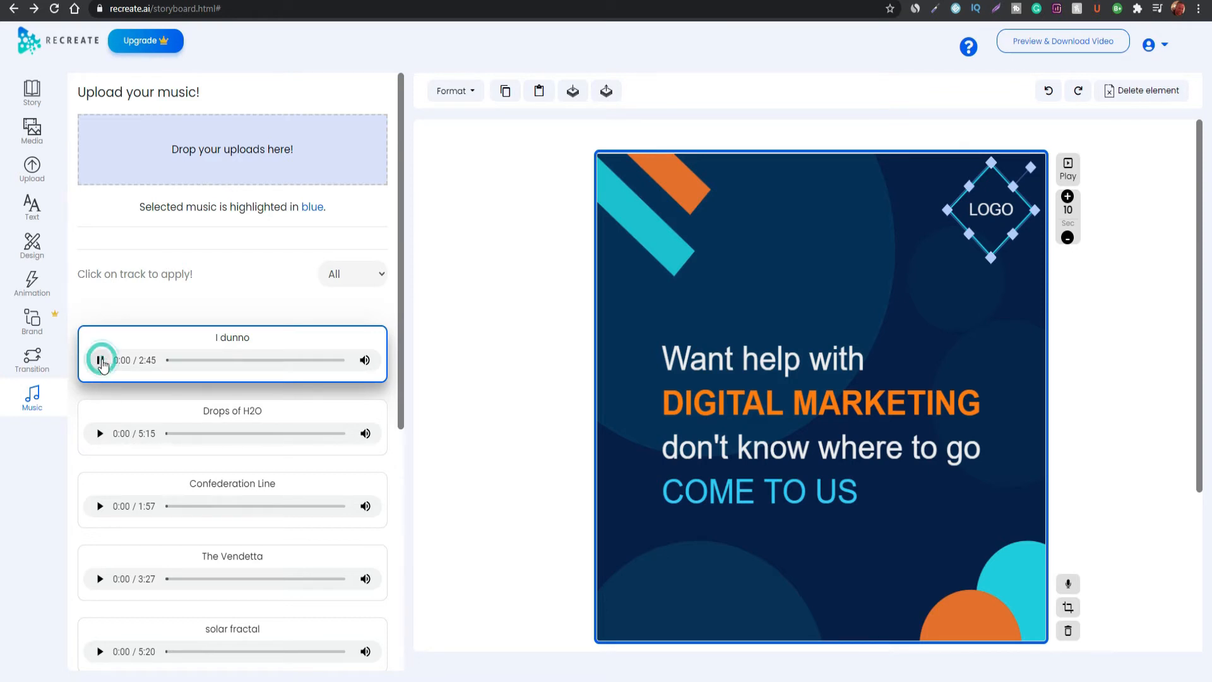
- Bring up the save dialog for the "I dunno" track's MP3 audio and dismiss it without saving
{"action": "right_click", "coordinate": [233, 342]}
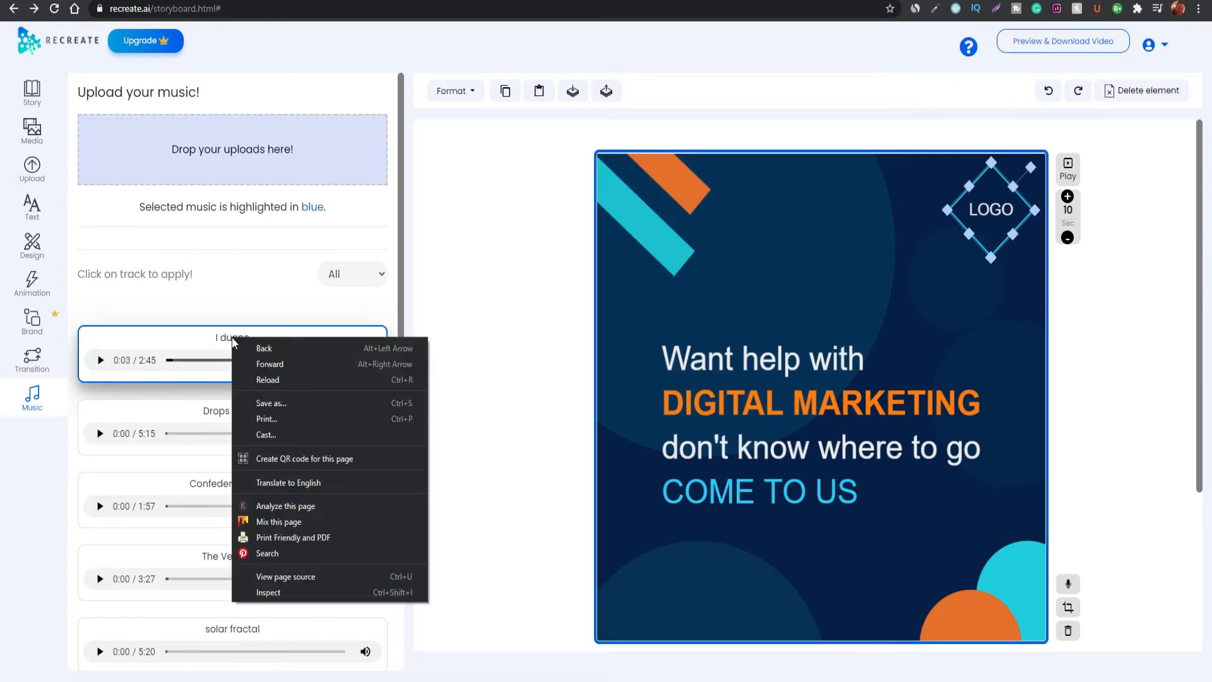
{"action": "left_click", "coordinate": [233, 342]}
{"action": "right_click", "coordinate": [130, 366]}
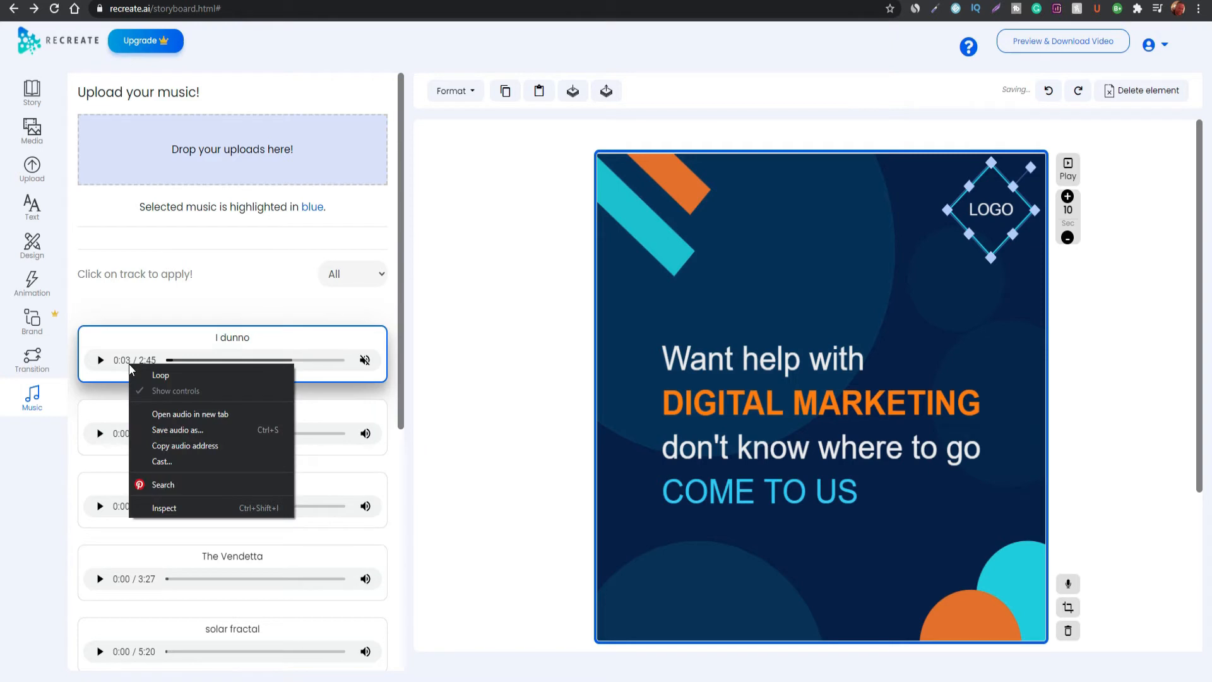
{"action": "left_click", "coordinate": [108, 388]}
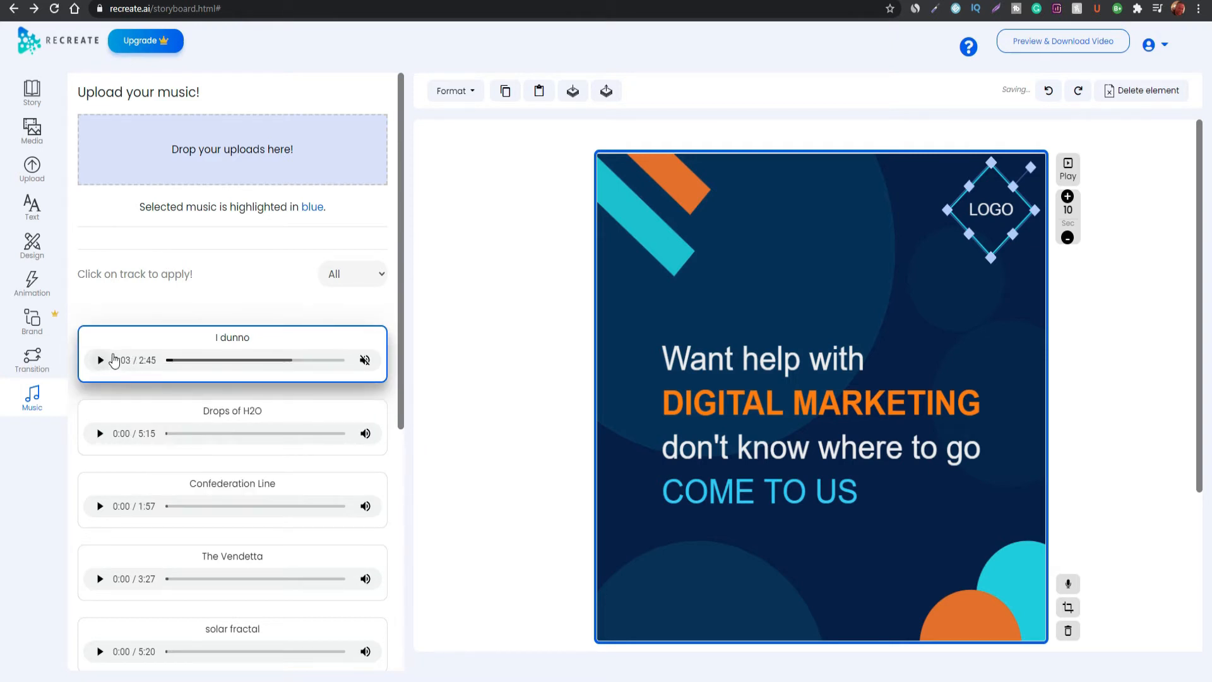
{"action": "right_click", "coordinate": [130, 355]}
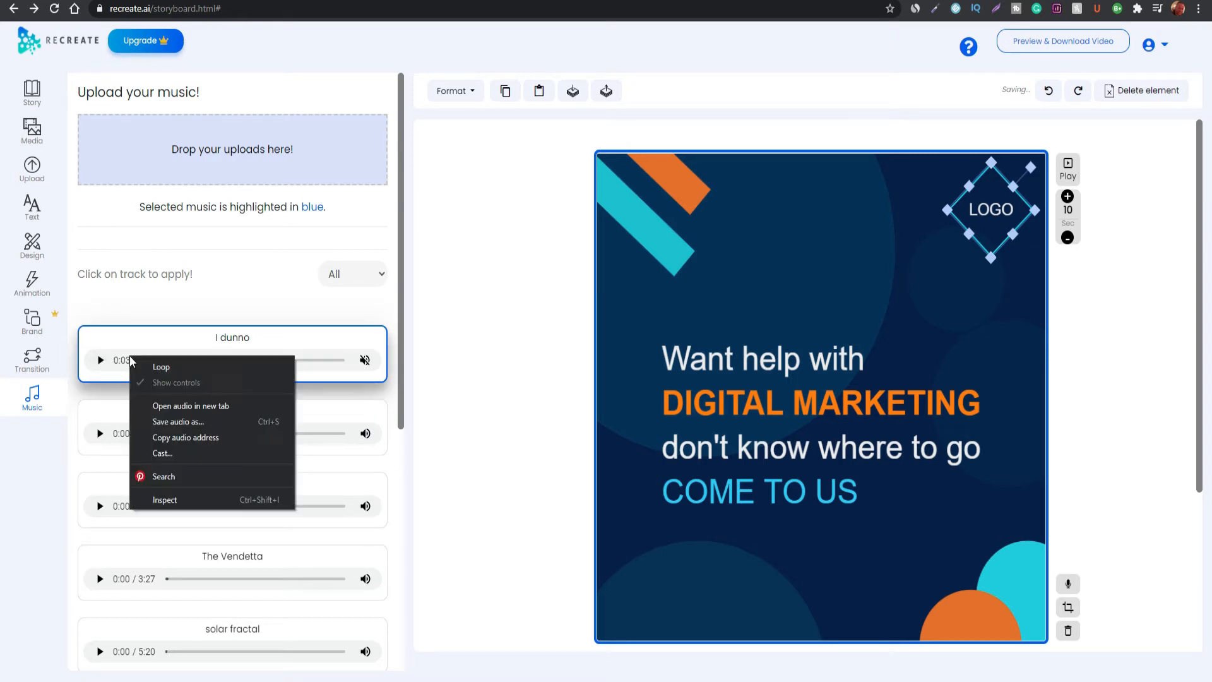
{"action": "key", "text": "Escape"}
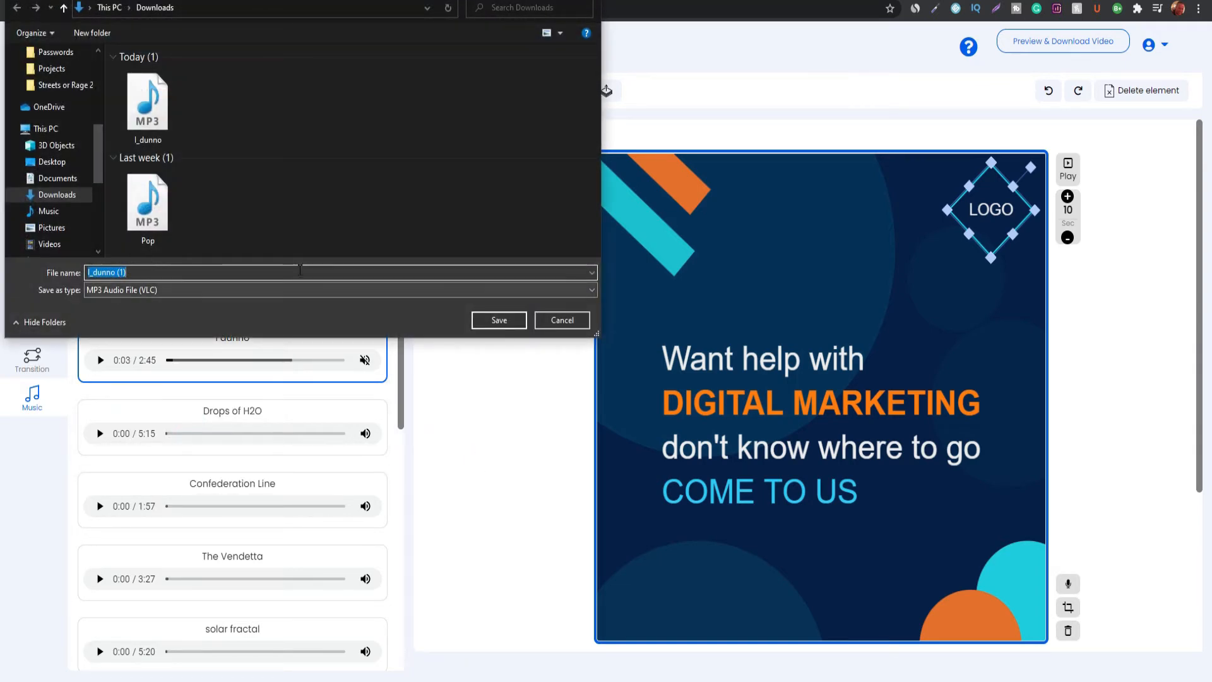
{"action": "left_click", "coordinate": [564, 320]}
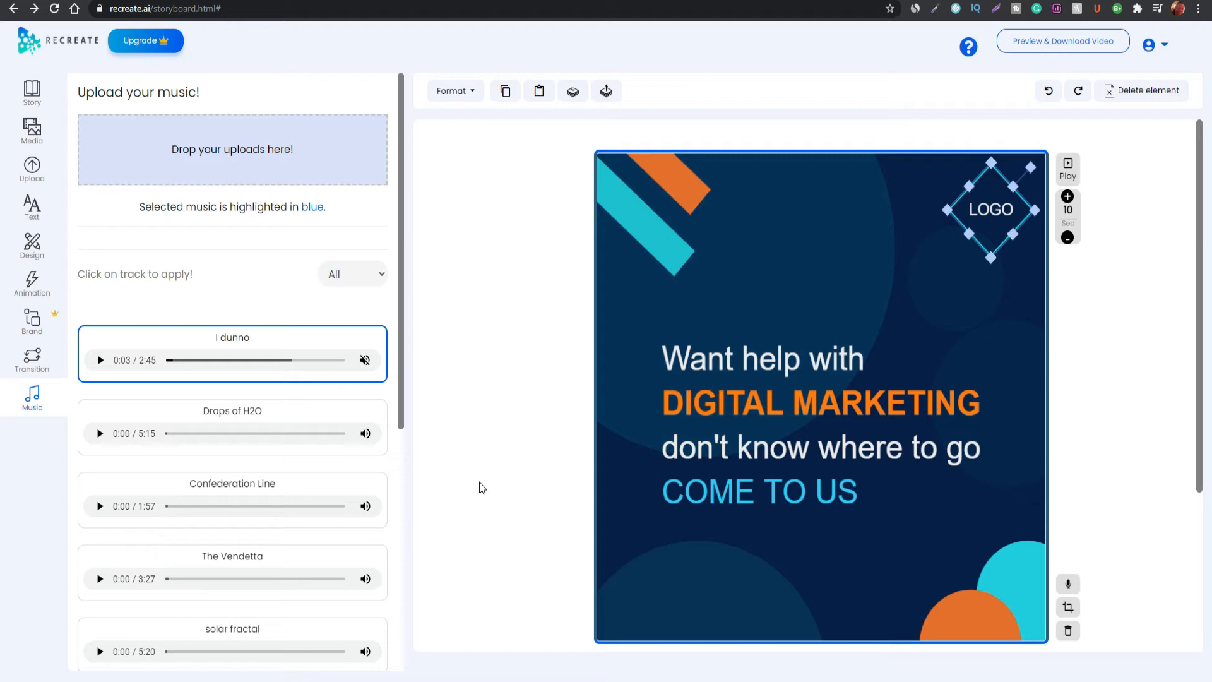
- Look through the list of available music tracks, including the bookmarked ones such as Barbarian
{"action": "scroll", "coordinate": [309, 432], "scroll_direction": "down", "scroll_amount": 6}
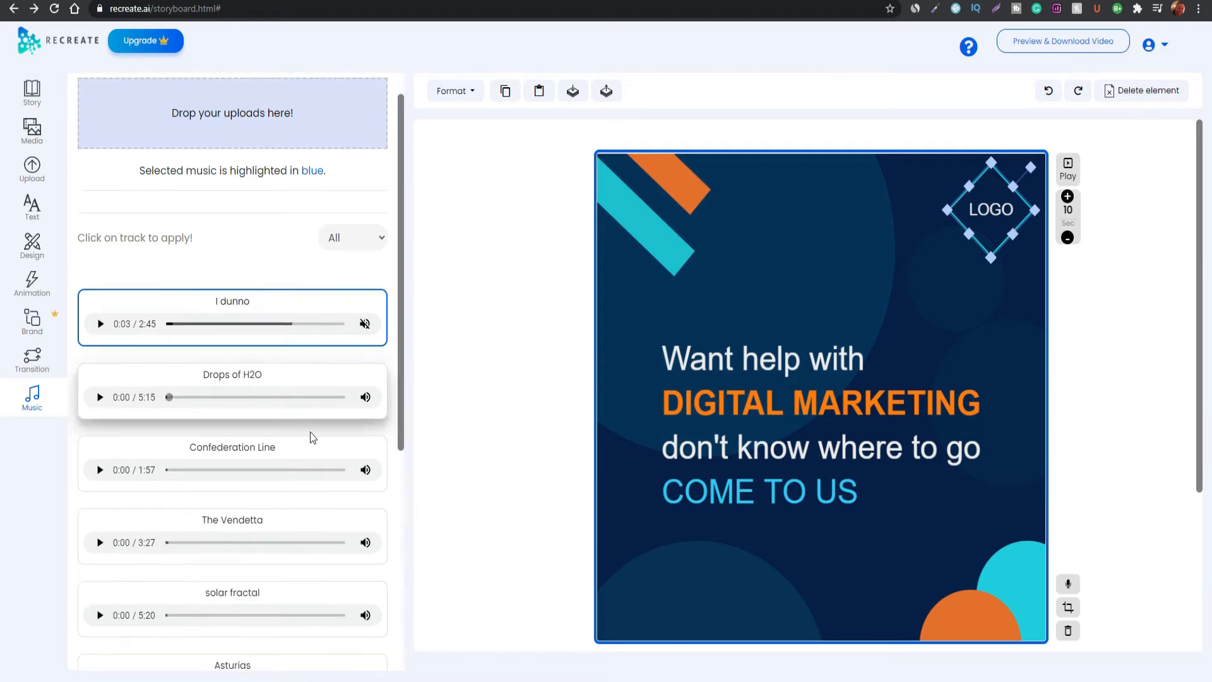
{"action": "scroll", "coordinate": [311, 439], "scroll_direction": "down", "scroll_amount": 4}
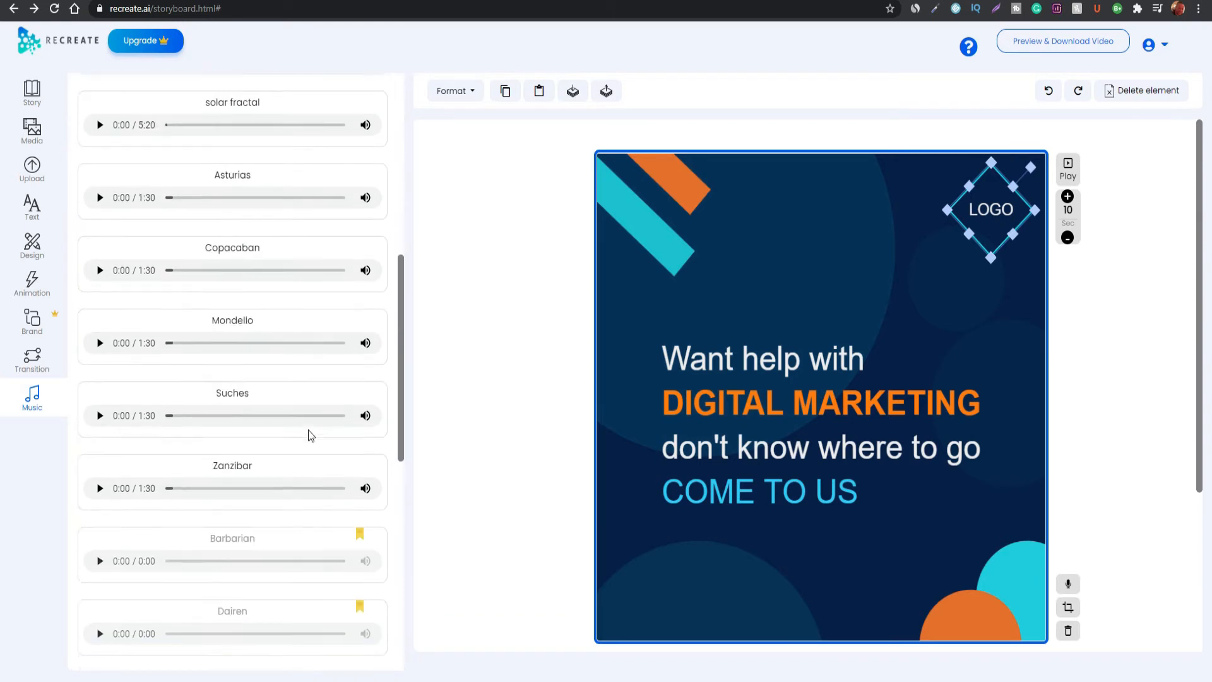
{"action": "scroll", "coordinate": [294, 307], "scroll_direction": "down", "scroll_amount": 2}
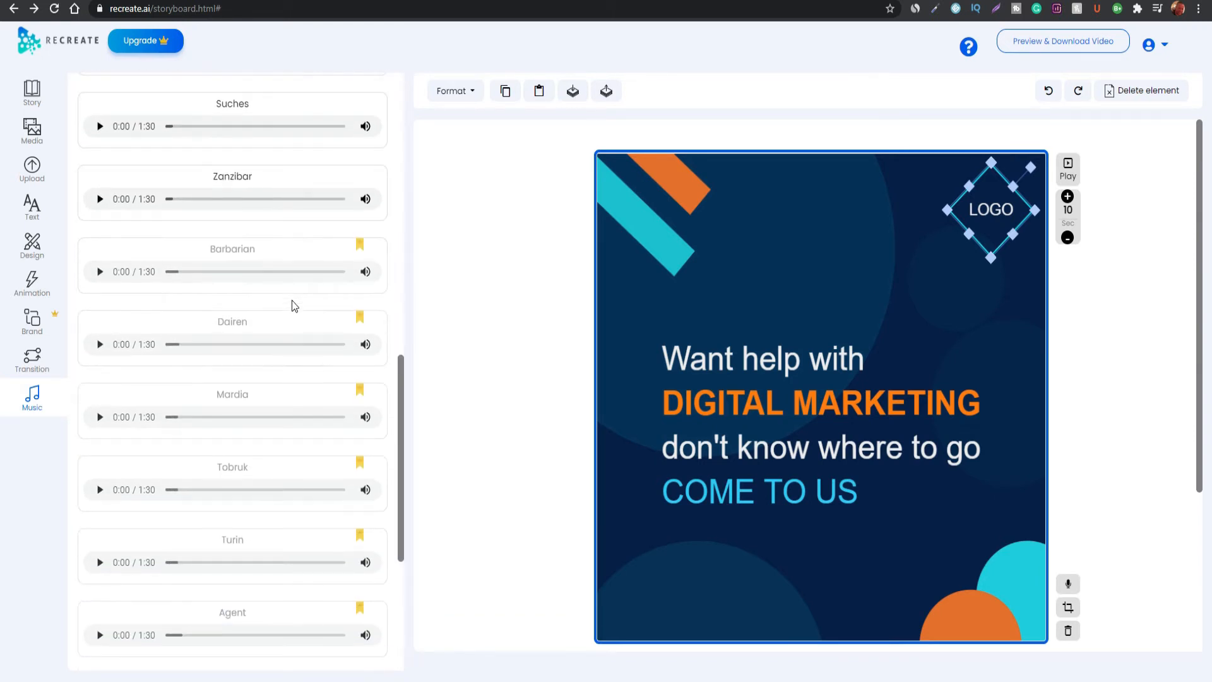
{"action": "left_click", "coordinate": [361, 246]}
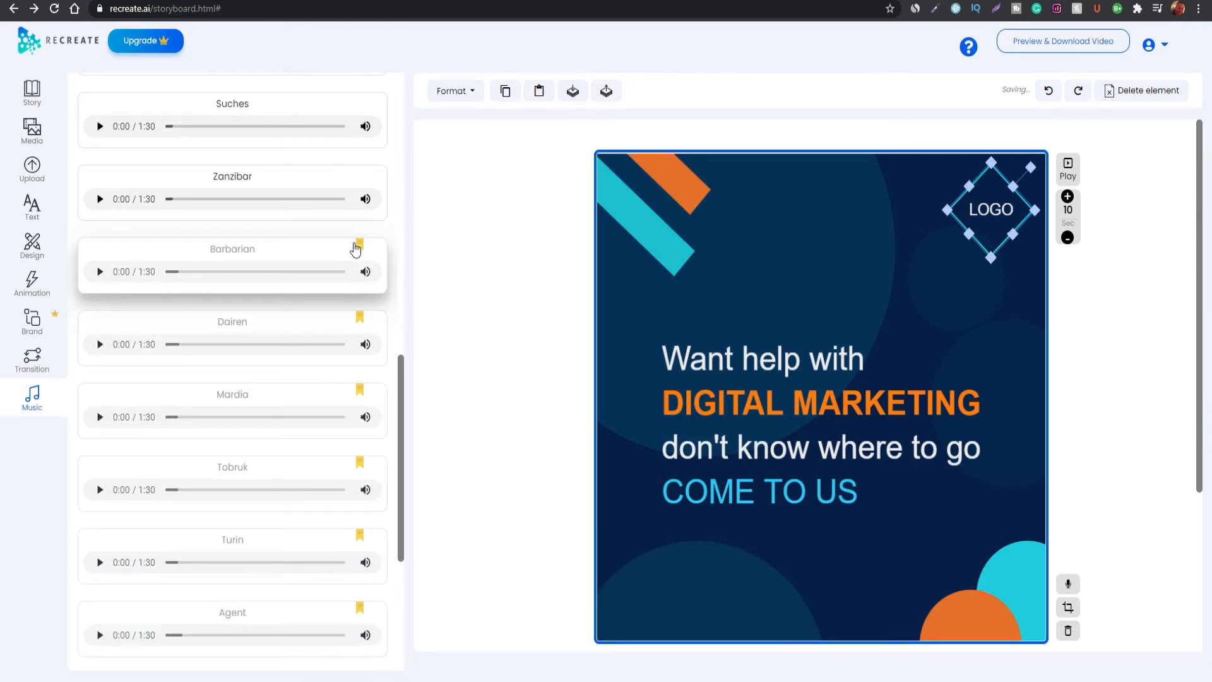
{"action": "scroll", "coordinate": [329, 353], "scroll_direction": "down", "scroll_amount": 4}
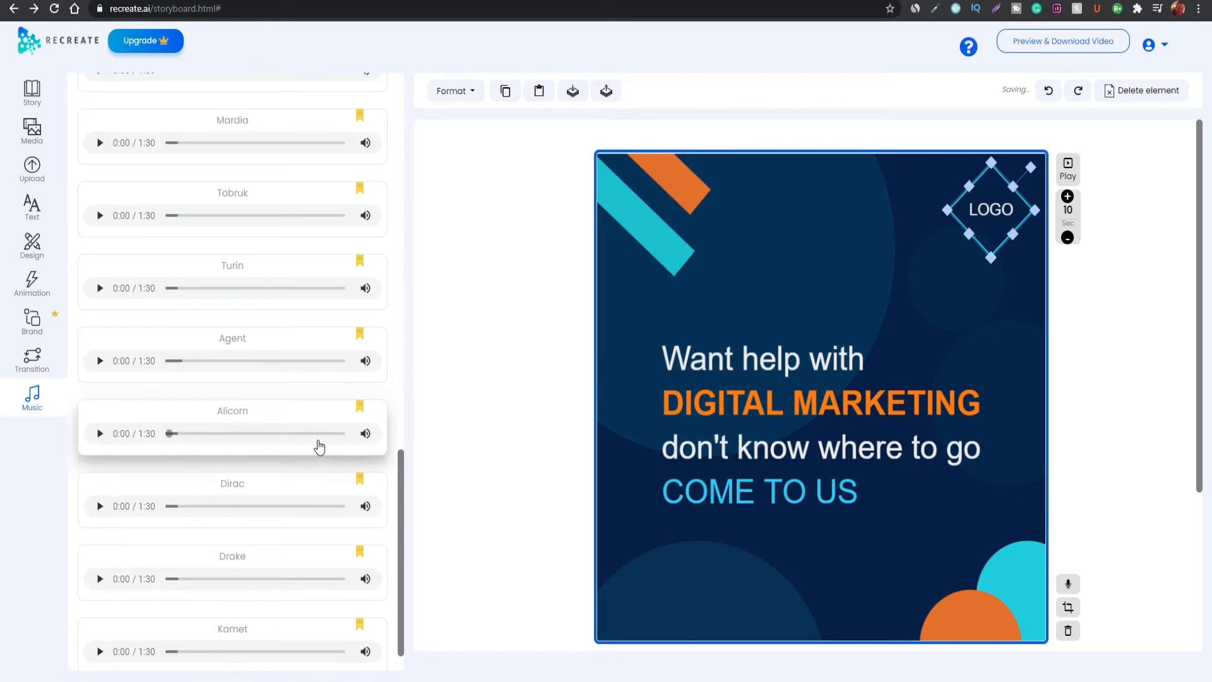
{"action": "scroll", "coordinate": [317, 448], "scroll_direction": "down", "scroll_amount": 1}
{"action": "scroll", "coordinate": [317, 449], "scroll_direction": "down", "scroll_amount": 2}
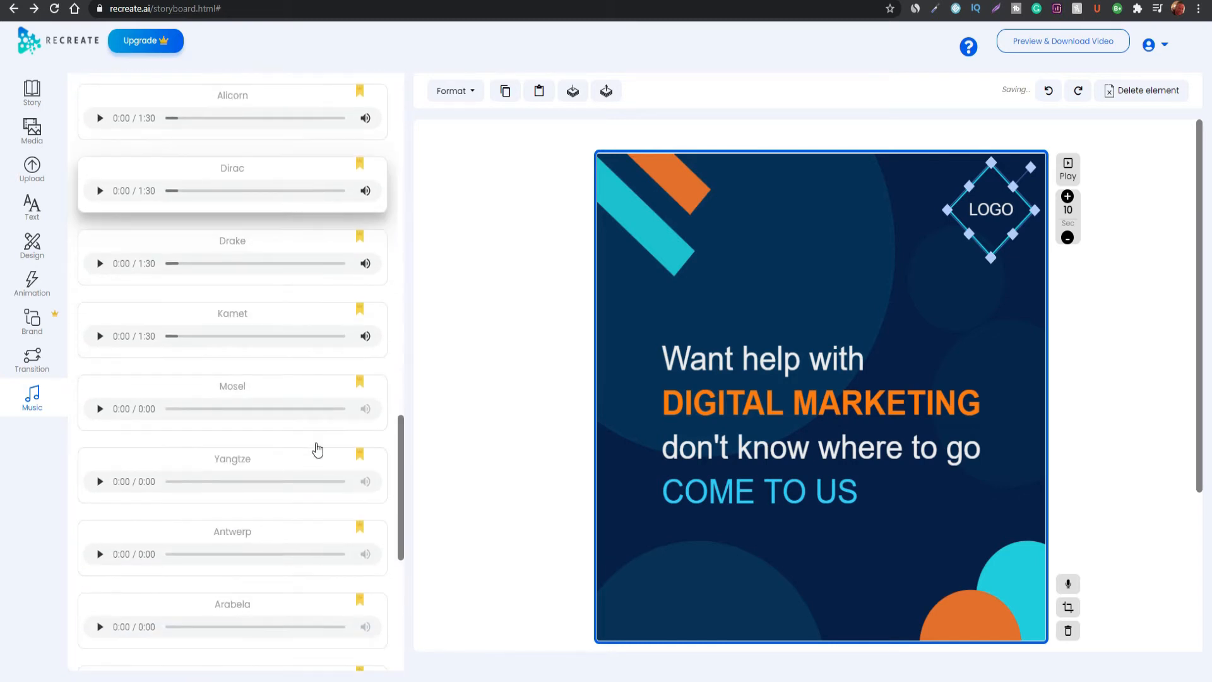
{"action": "scroll", "coordinate": [317, 556], "scroll_direction": "up", "scroll_amount": 8}
{"action": "left_click", "coordinate": [32, 92]}
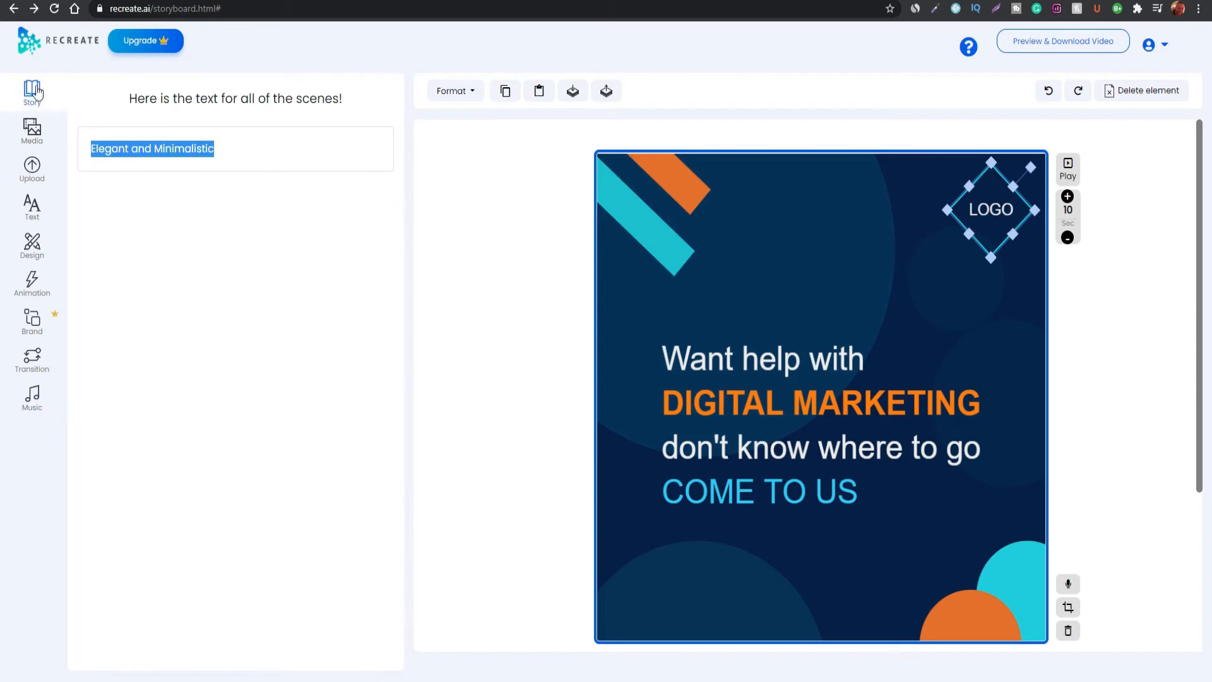
{"action": "left_click", "coordinate": [31, 130]}
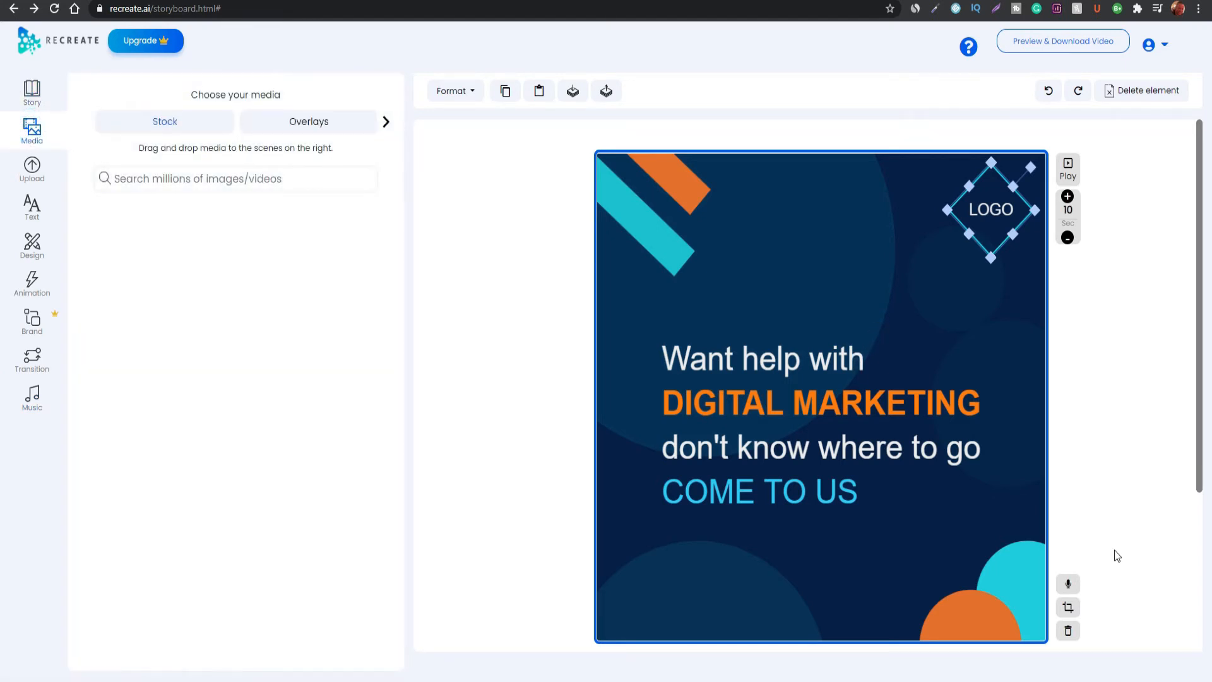
- Add a new blank scene below the digital marketing scene
{"action": "scroll", "coordinate": [1077, 594], "scroll_direction": "down", "scroll_amount": 3}
{"action": "scroll", "coordinate": [1078, 593], "scroll_direction": "down", "scroll_amount": 1}
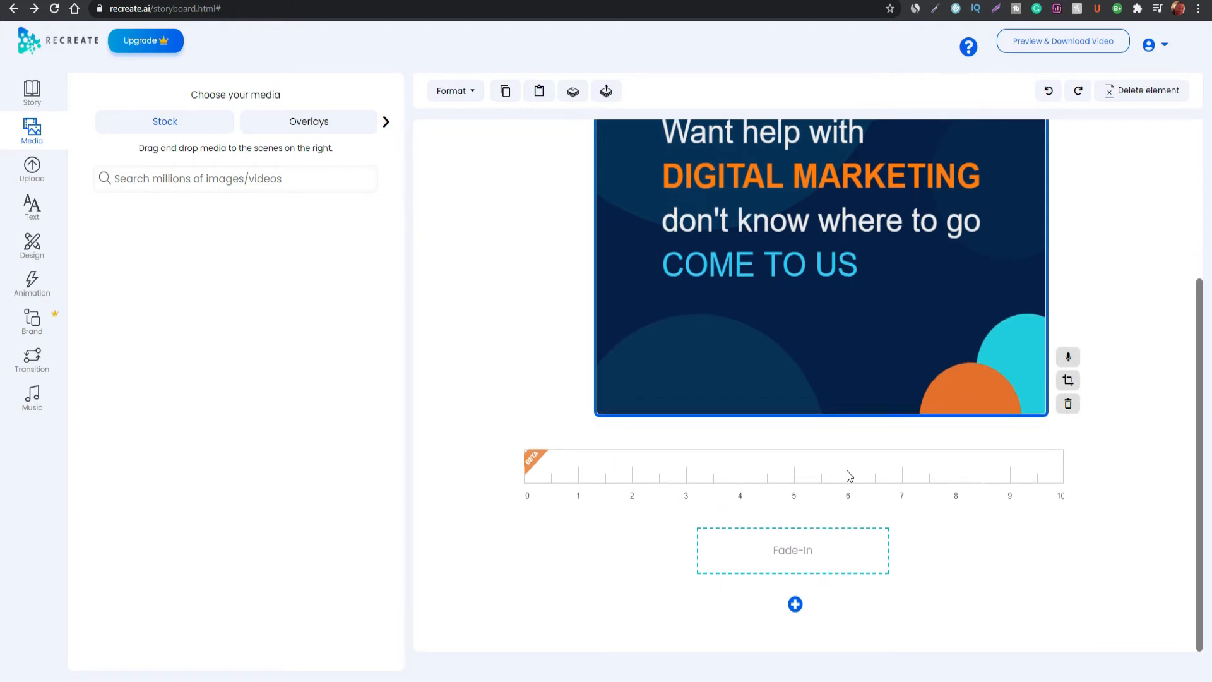
{"action": "left_click", "coordinate": [794, 604]}
{"action": "scroll", "coordinate": [971, 615], "scroll_direction": "down", "scroll_amount": 3}
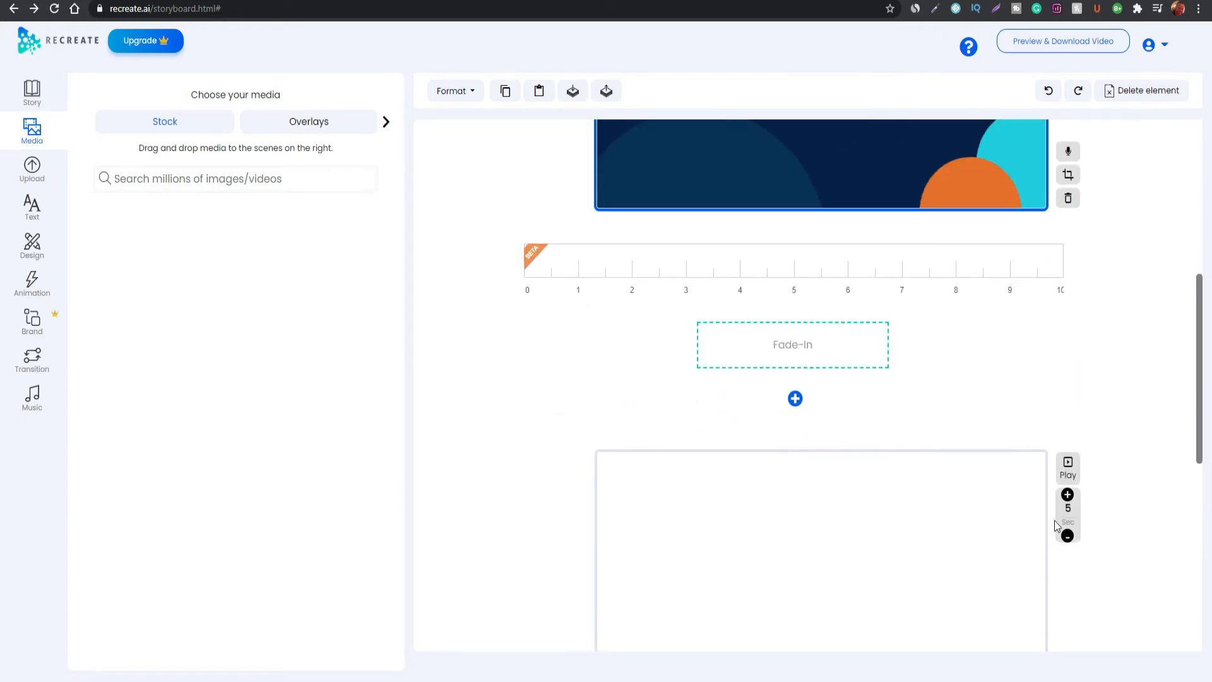
{"action": "scroll", "coordinate": [1007, 486], "scroll_direction": "down", "scroll_amount": 3}
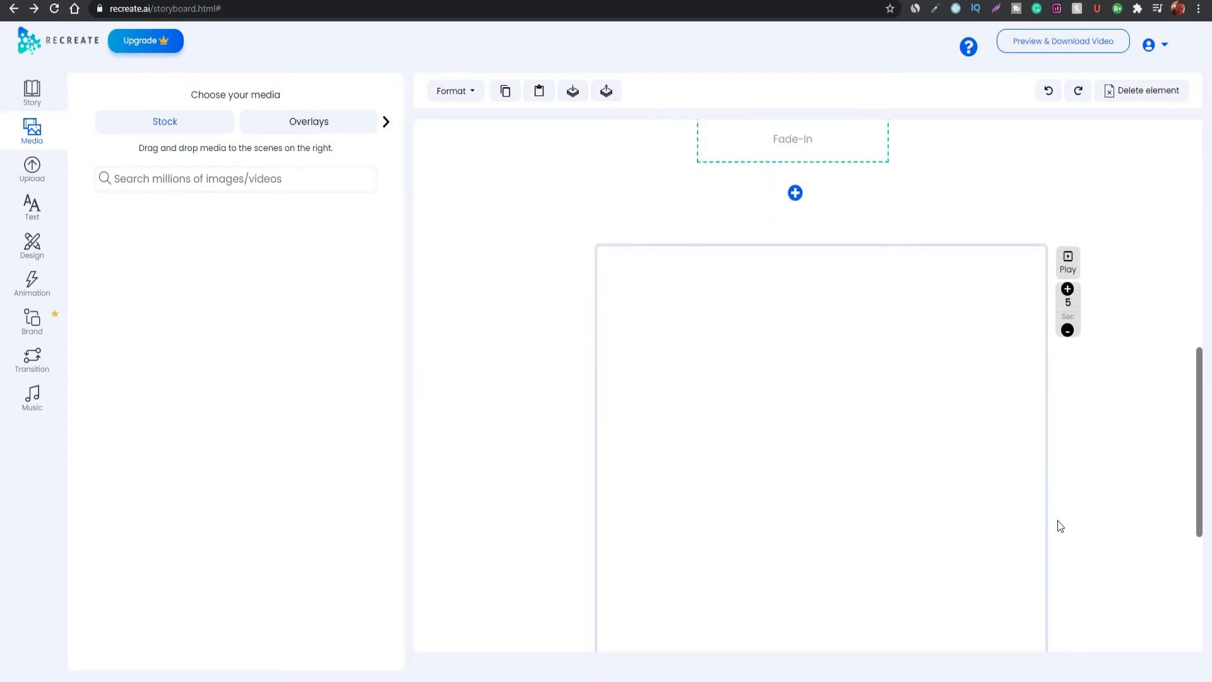
{"action": "scroll", "coordinate": [1061, 525], "scroll_direction": "down", "scroll_amount": 4}
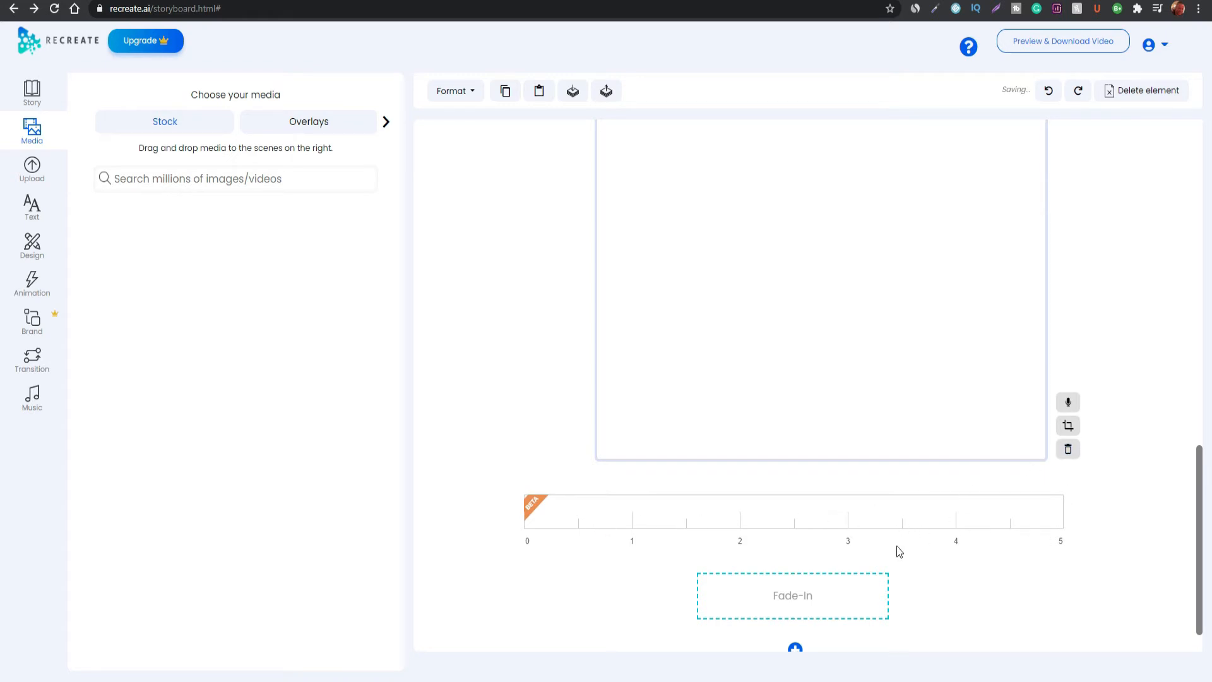
- Select the new blank scene and shorten its duration to 4.5 seconds
{"action": "scroll", "coordinate": [947, 587], "scroll_direction": "up", "scroll_amount": 1}
{"action": "left_click", "coordinate": [881, 567]}
{"action": "scroll", "coordinate": [996, 523], "scroll_direction": "up", "scroll_amount": 3}
{"action": "left_click", "coordinate": [932, 504]}
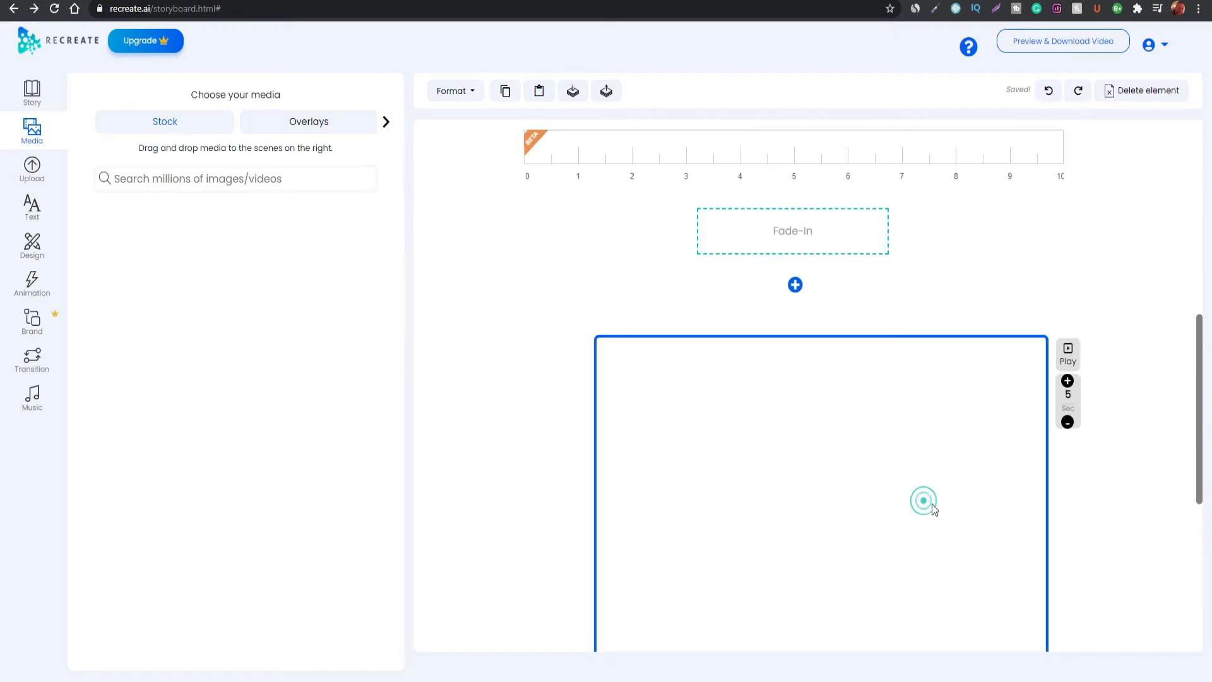
{"action": "scroll", "coordinate": [996, 517], "scroll_direction": "down", "scroll_amount": 3}
{"action": "scroll", "coordinate": [1092, 268], "scroll_direction": "up", "scroll_amount": 1}
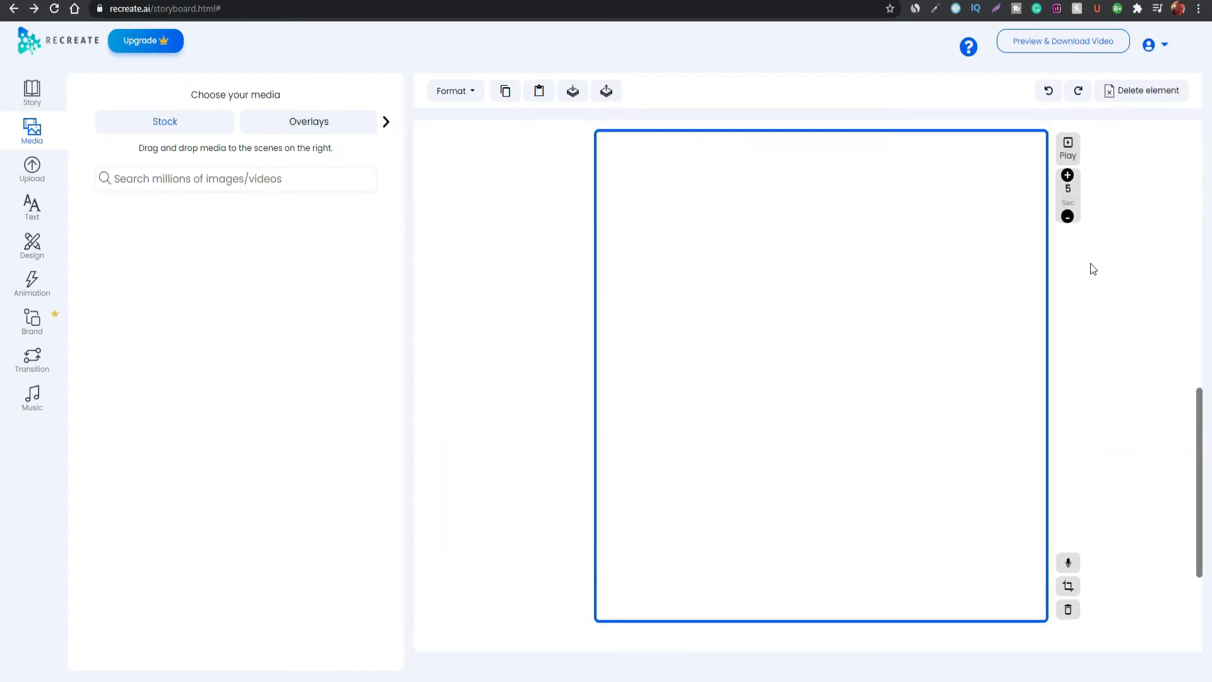
{"action": "scroll", "coordinate": [1074, 198], "scroll_direction": "up", "scroll_amount": 3}
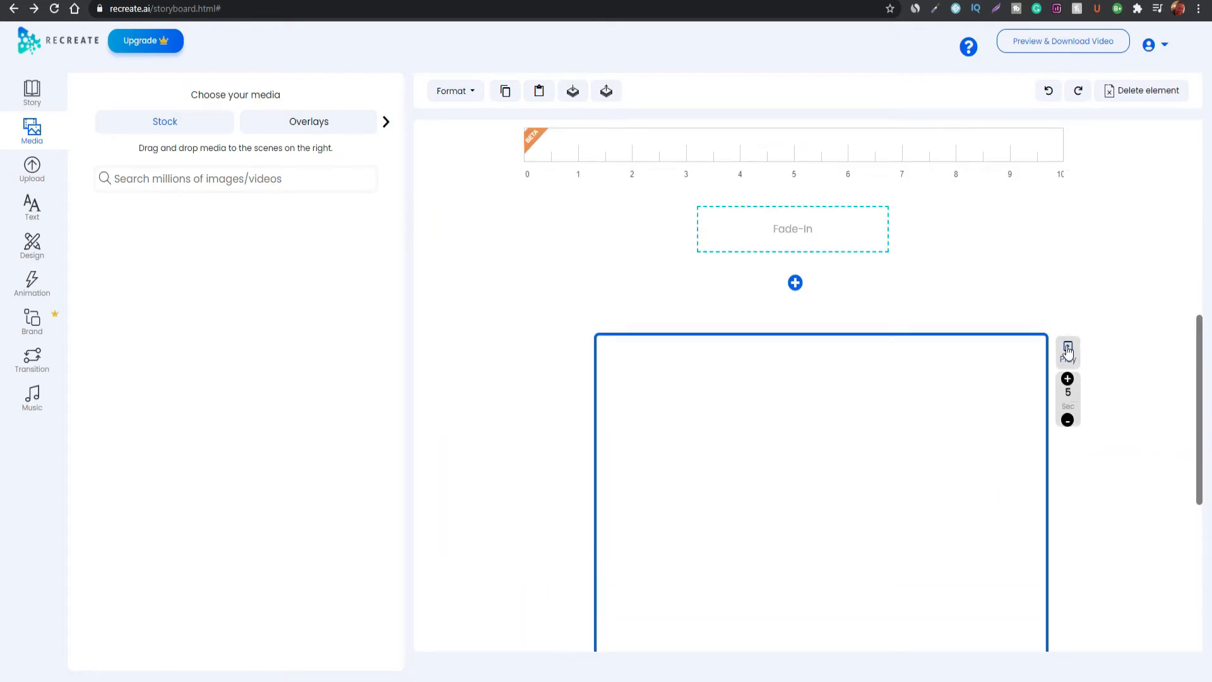
{"action": "scroll", "coordinate": [1101, 246], "scroll_direction": "down", "scroll_amount": 4}
{"action": "scroll", "coordinate": [1077, 179], "scroll_direction": "up", "scroll_amount": 2}
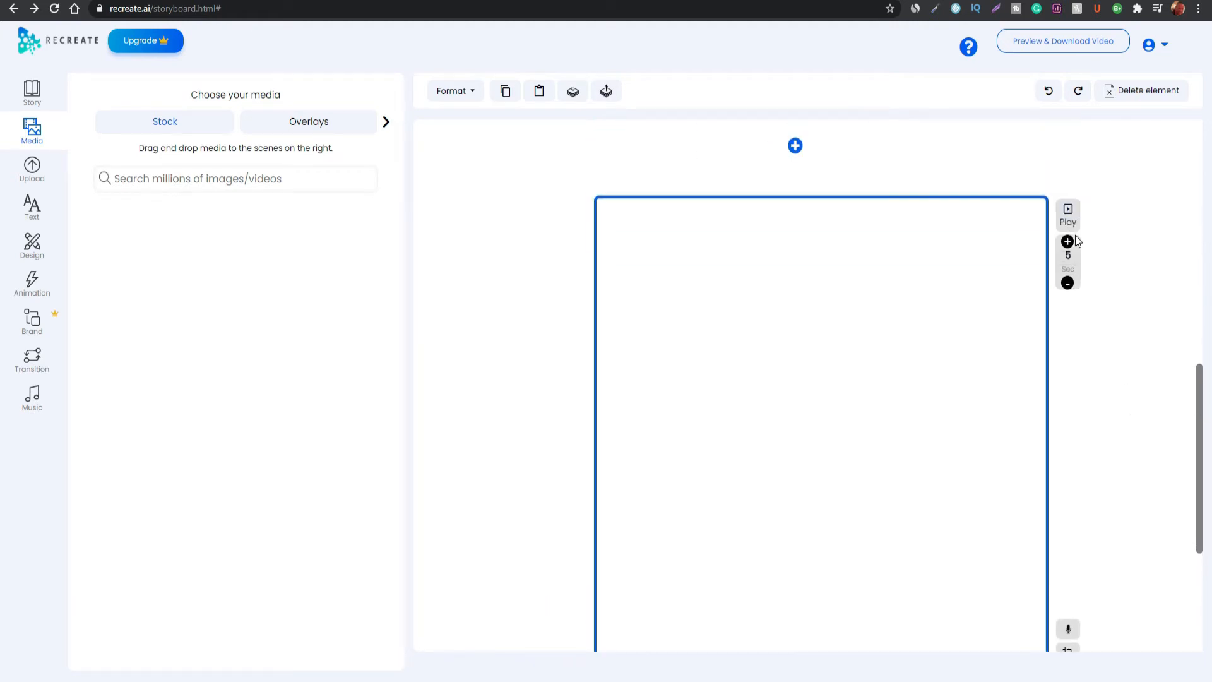
{"action": "scroll", "coordinate": [1077, 242], "scroll_direction": "down", "scroll_amount": 1}
{"action": "scroll", "coordinate": [1079, 228], "scroll_direction": "down", "scroll_amount": 1}
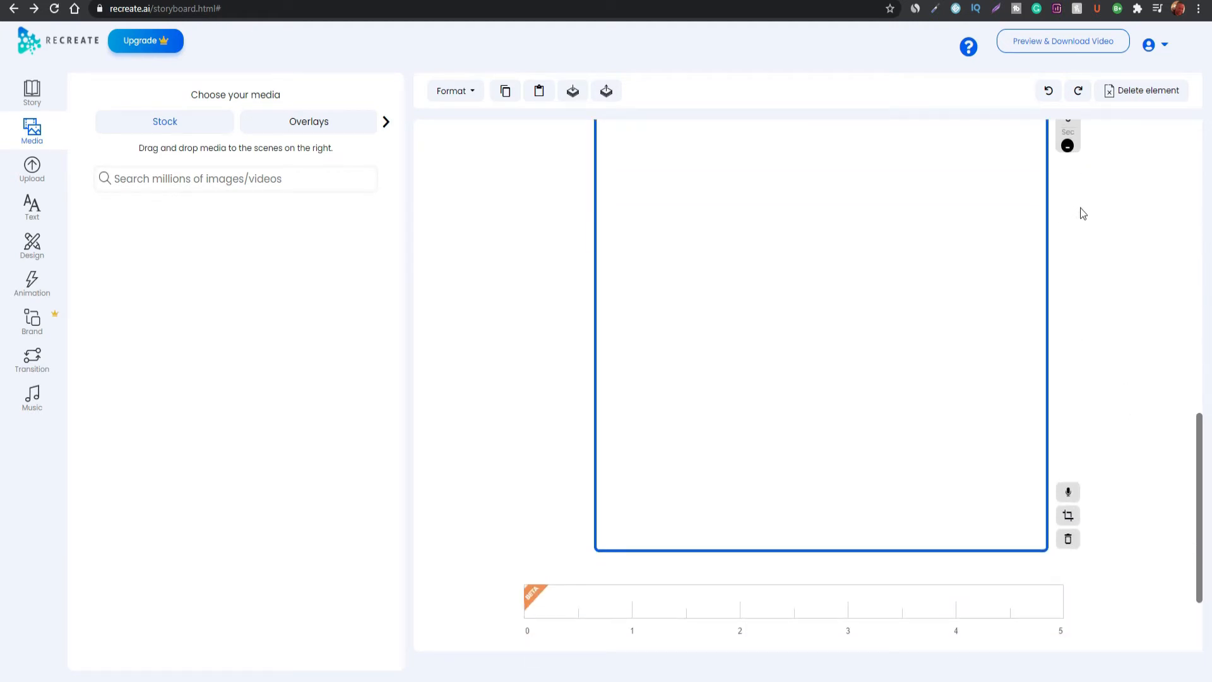
{"action": "left_click", "coordinate": [1067, 146]}
{"action": "left_click", "coordinate": [1067, 146]}
{"action": "left_click", "coordinate": [1068, 146]}
{"action": "scroll", "coordinate": [1185, 425], "scroll_direction": "up", "scroll_amount": 5}
{"action": "scroll", "coordinate": [1021, 539], "scroll_direction": "down", "scroll_amount": 4}
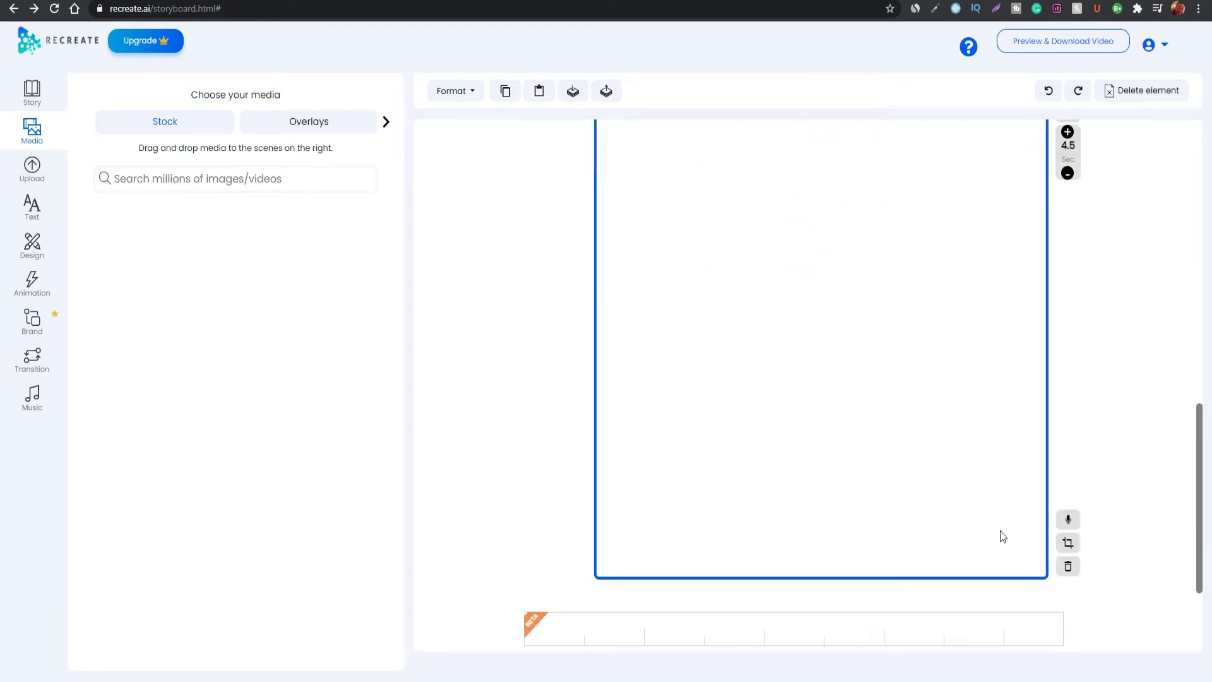
- Delete the blank second scene and return to the digital marketing scene
{"action": "left_click", "coordinate": [1068, 567]}
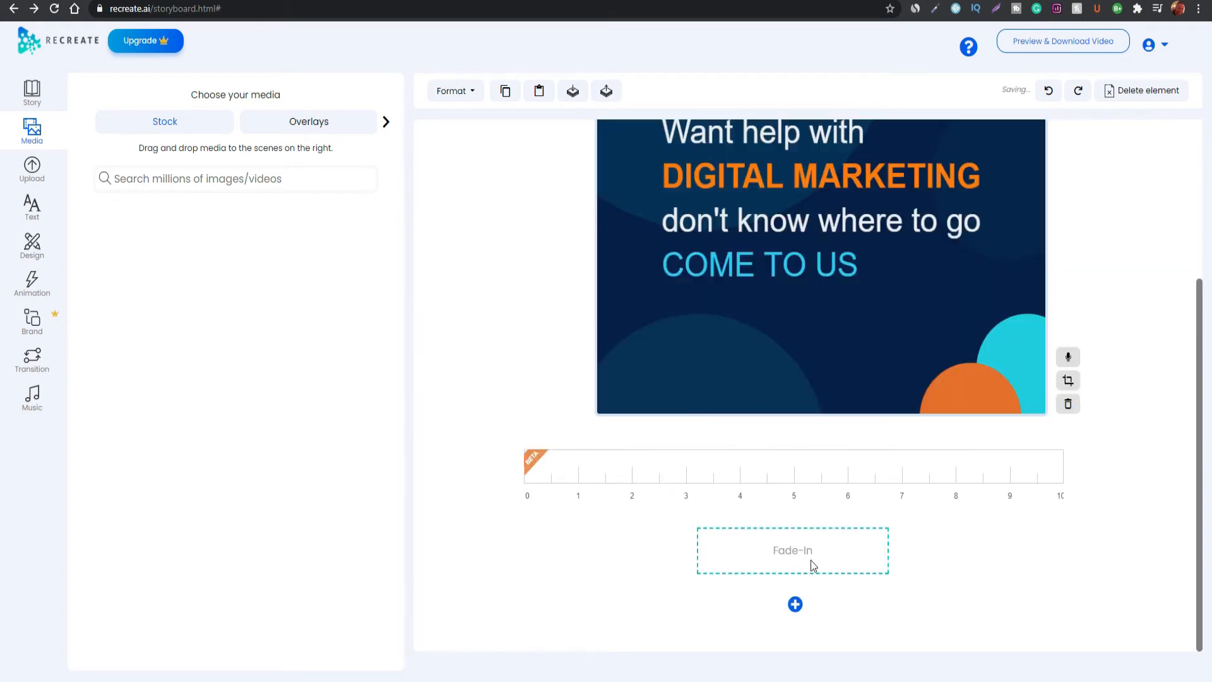
{"action": "scroll", "coordinate": [934, 586], "scroll_direction": "up", "scroll_amount": 4}
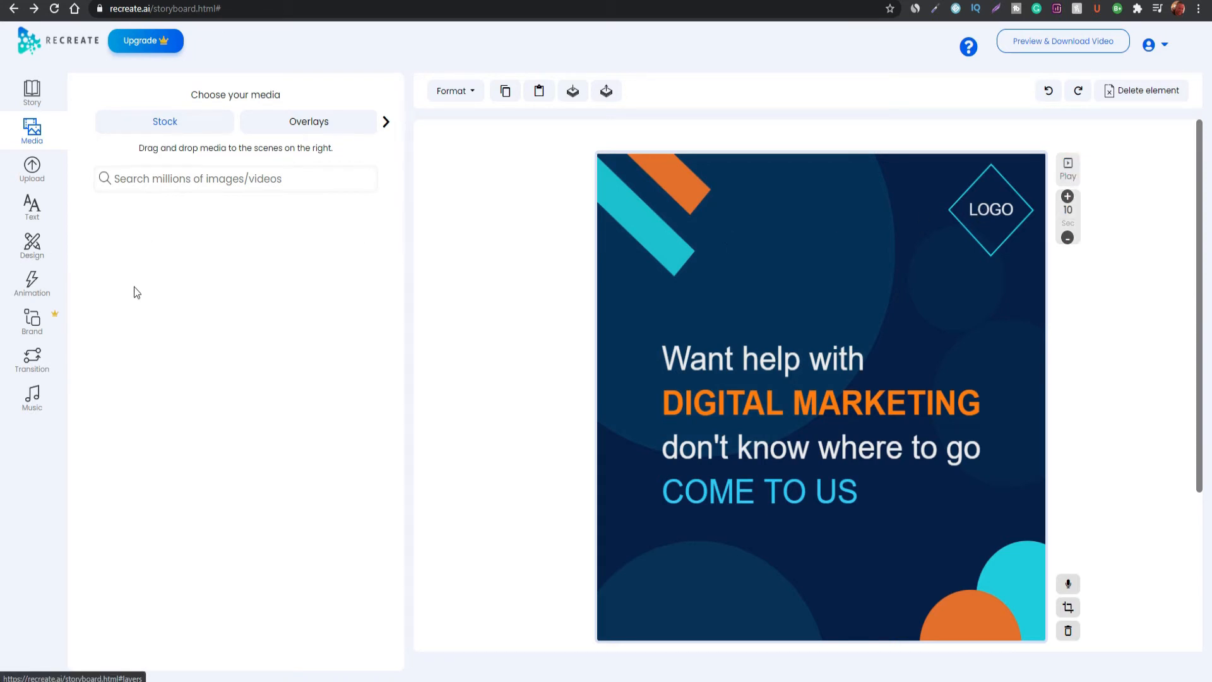
- Review the scene's layer animations and the transition choices, and play the scene
{"action": "left_click", "coordinate": [29, 287]}
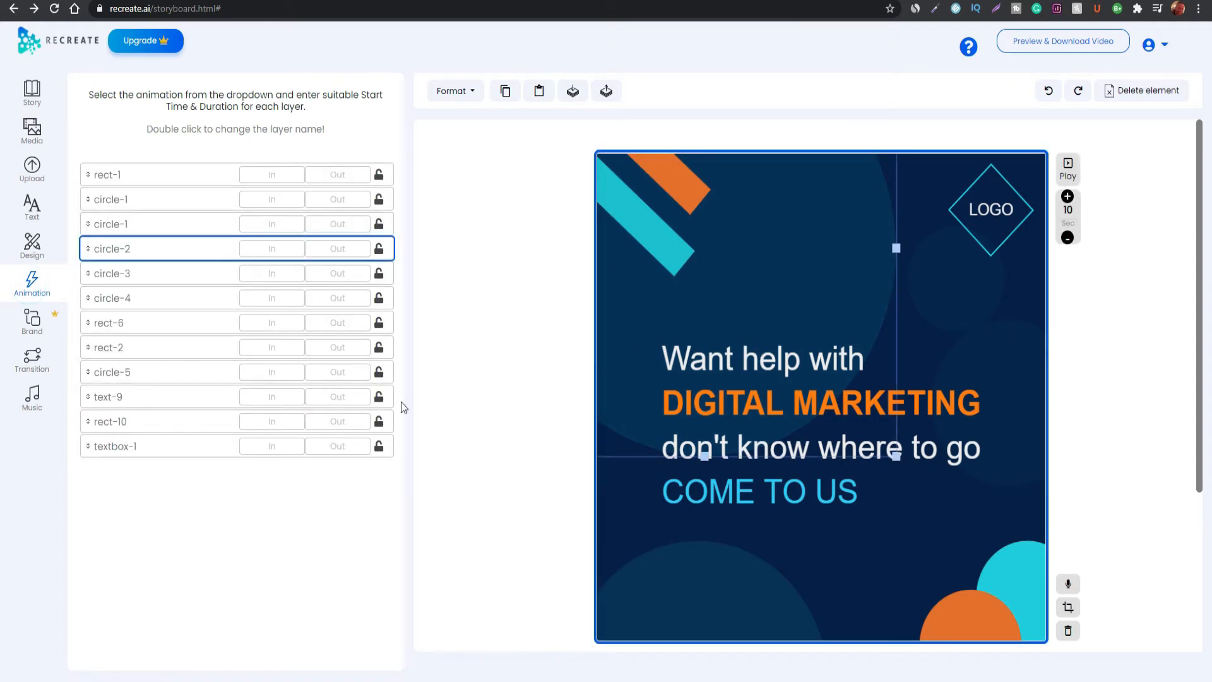
{"action": "left_click", "coordinate": [31, 358]}
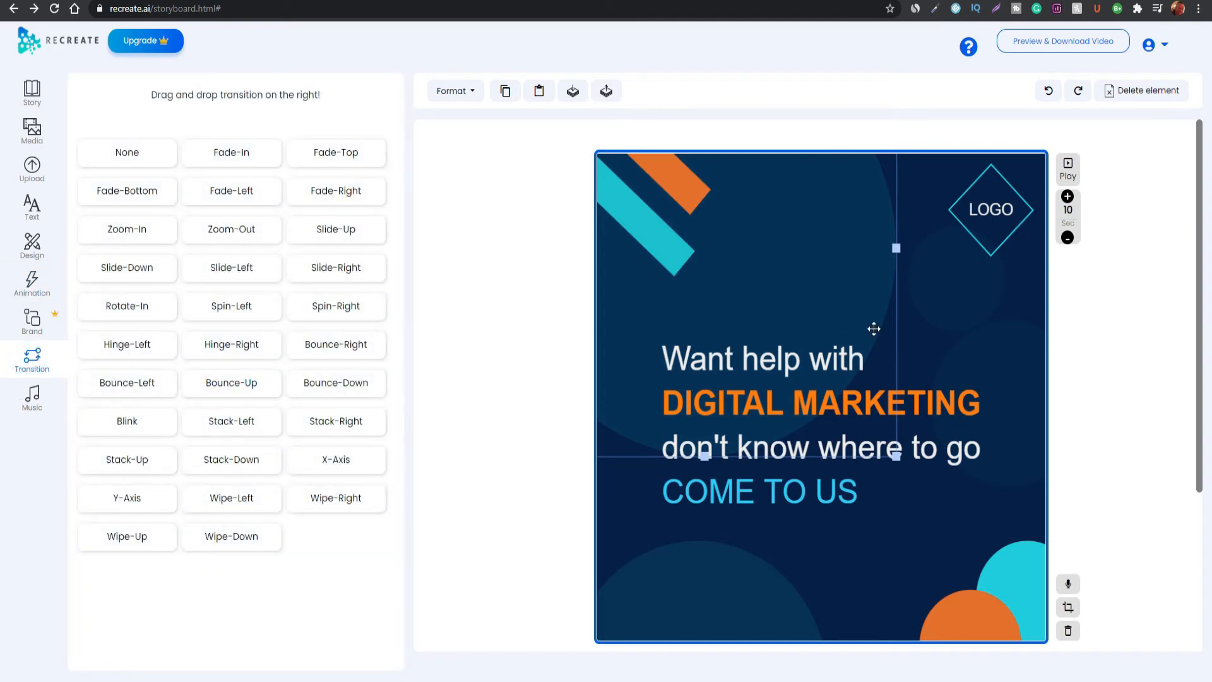
{"action": "left_click", "coordinate": [1068, 169]}
- Open the uploaded media area to view its upload zone and folder
{"action": "left_click", "coordinate": [37, 135]}
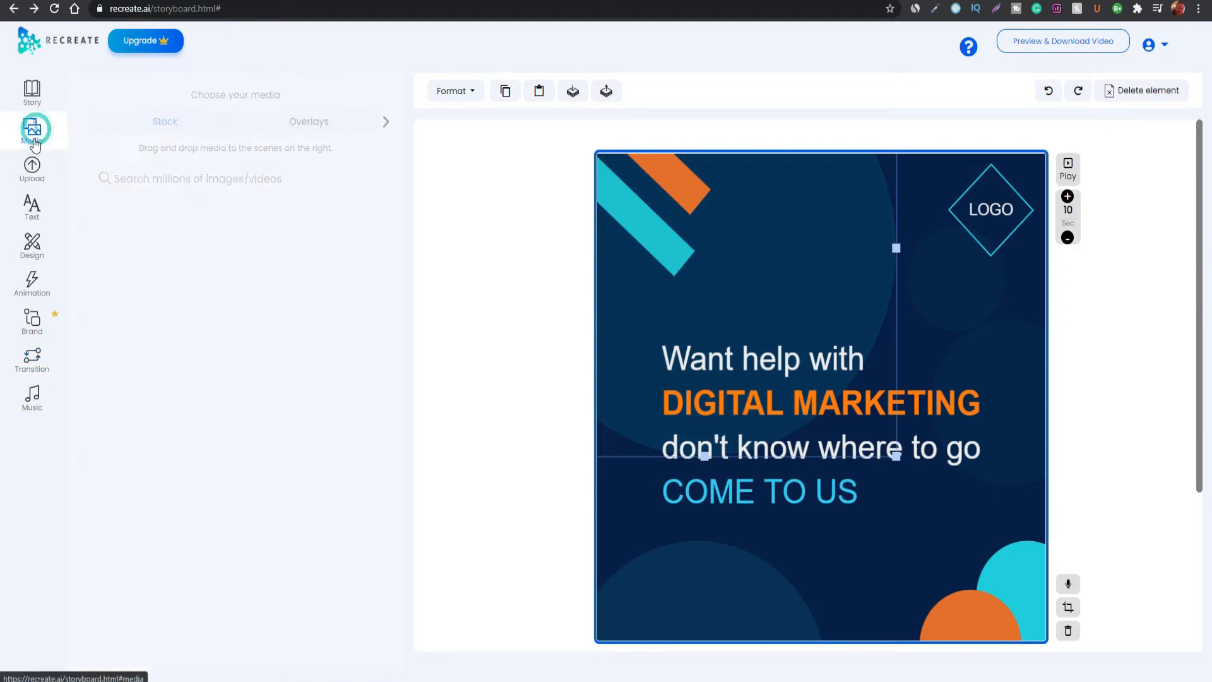
{"action": "left_click", "coordinate": [32, 178]}
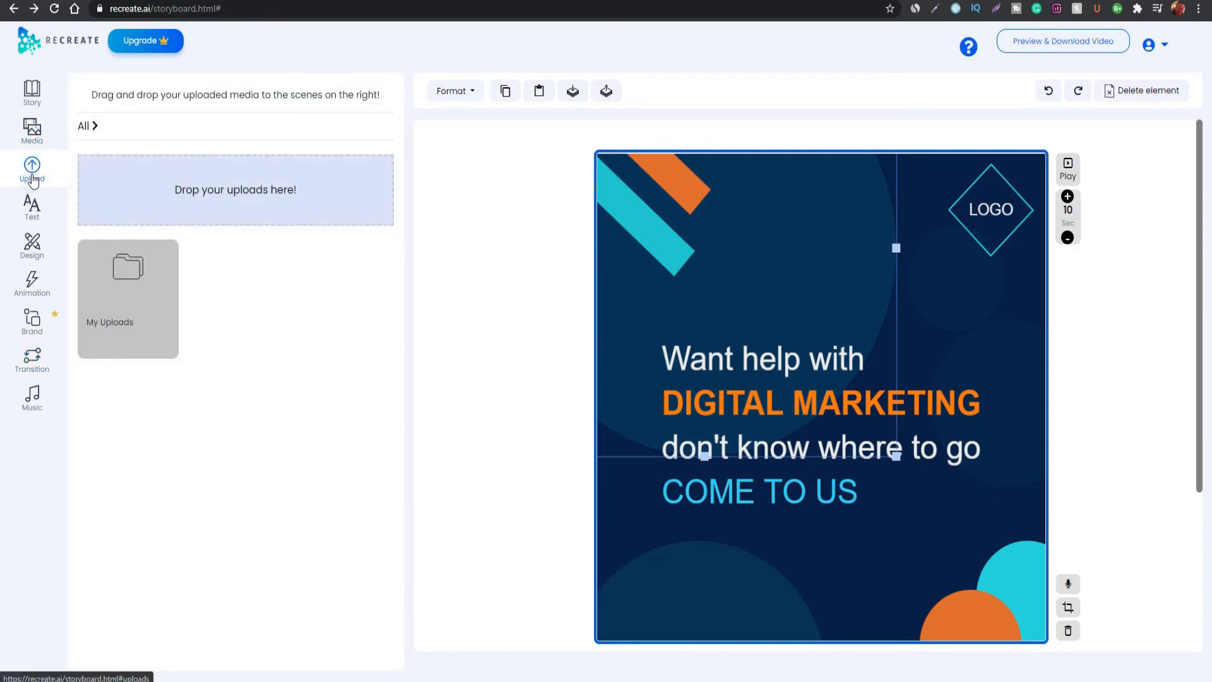
- Nudge the headline text block slightly upward in the scene and open the media library
{"action": "left_click", "coordinate": [808, 398]}
{"action": "left_click_drag", "start_coordinate": [808, 401], "coordinate": [805, 387]}
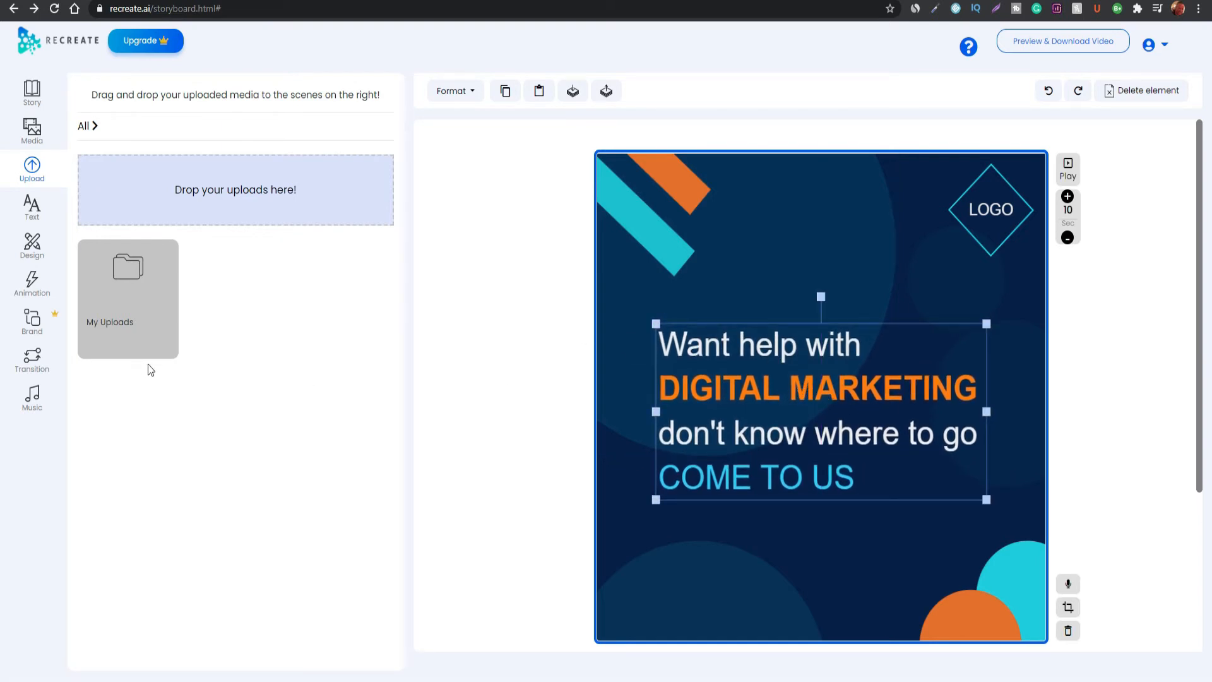
{"action": "left_click", "coordinate": [31, 132]}
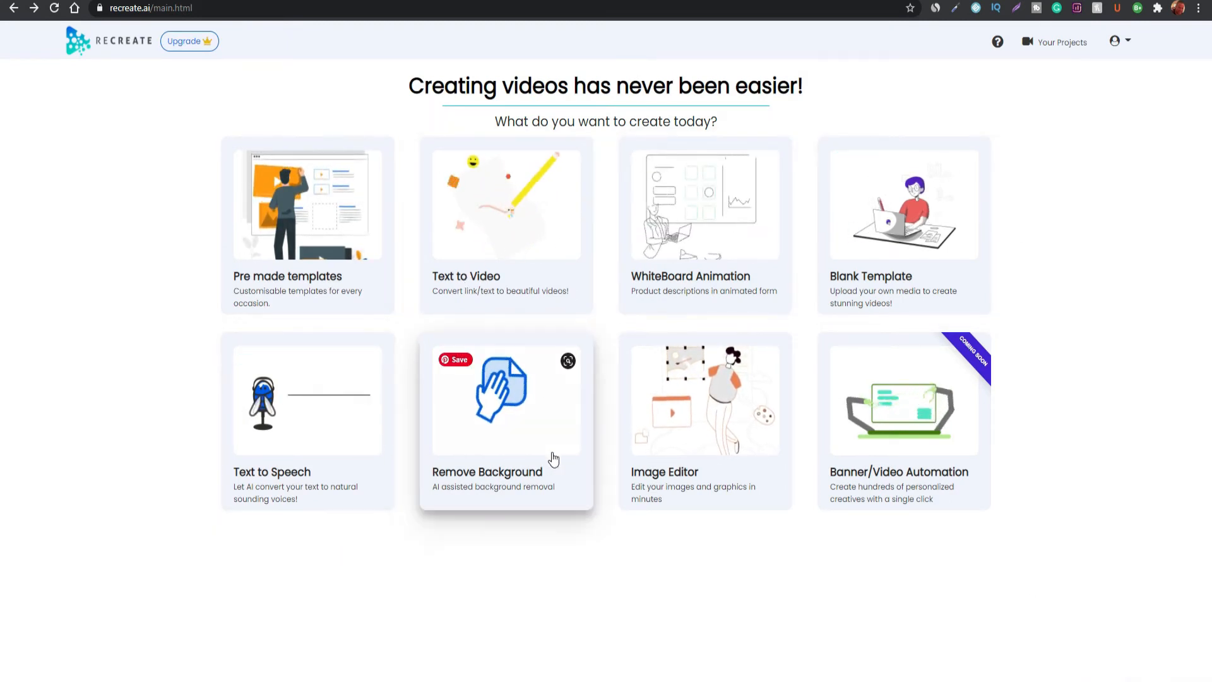
- Browse the text-to-video templates and start a video from the Office Theme template
{"action": "left_click", "coordinate": [513, 226]}
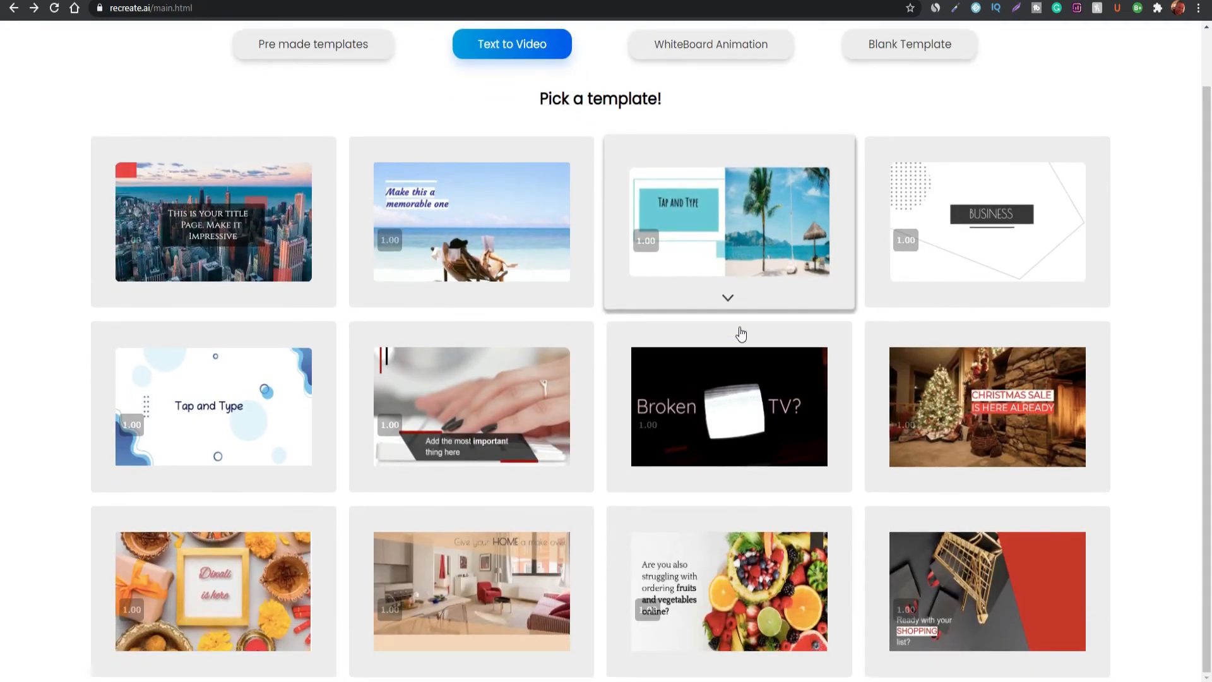
{"action": "scroll", "coordinate": [800, 442], "scroll_direction": "down", "scroll_amount": 4}
{"action": "scroll", "coordinate": [623, 454], "scroll_direction": "up", "scroll_amount": 2}
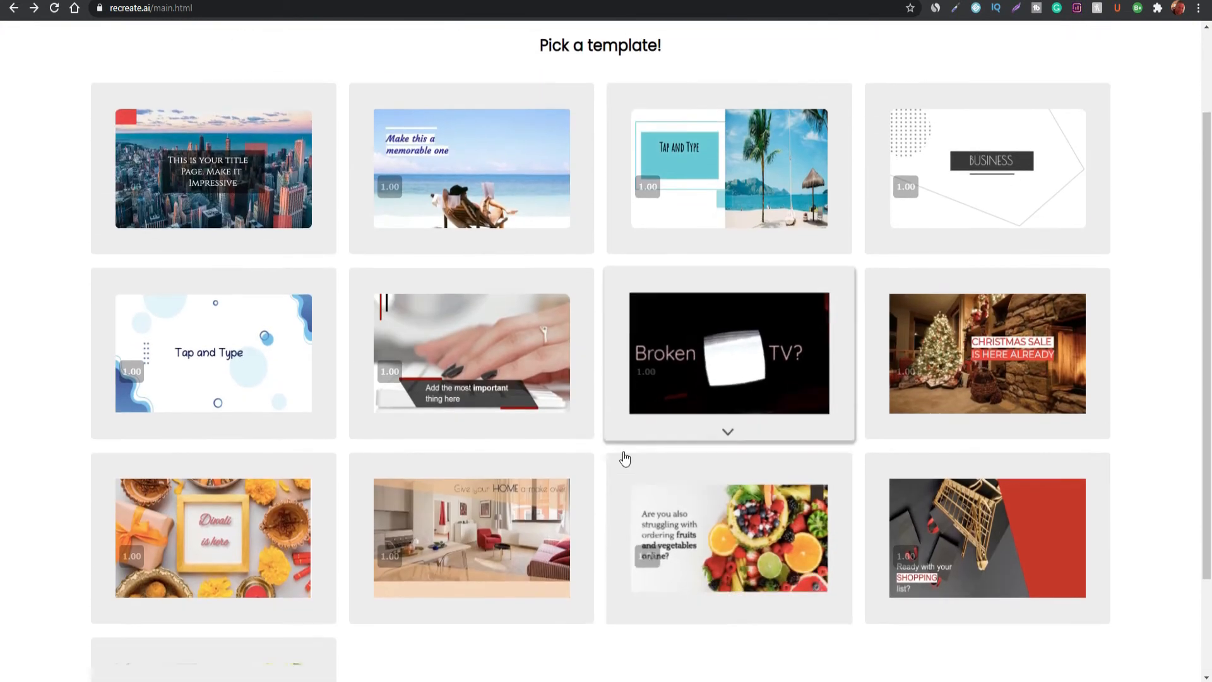
{"action": "scroll", "coordinate": [354, 461], "scroll_direction": "down", "scroll_amount": 2}
{"action": "scroll", "coordinate": [393, 467], "scroll_direction": "up", "scroll_amount": 3}
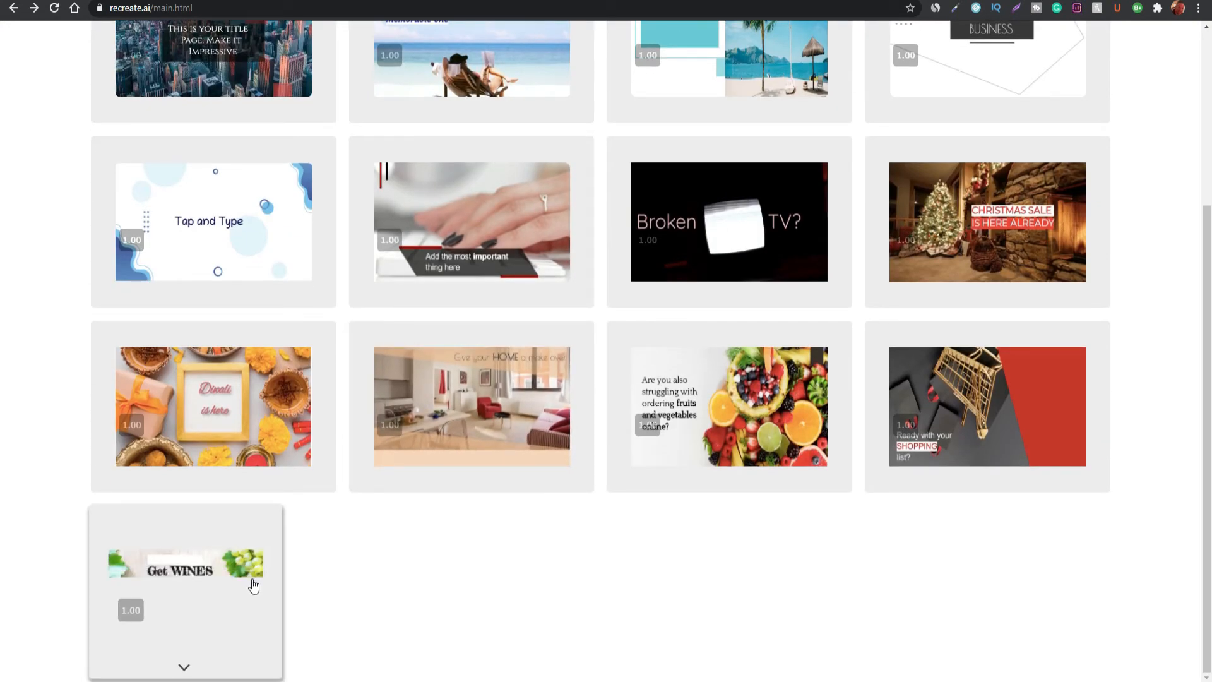
{"action": "scroll", "coordinate": [251, 581], "scroll_direction": "up", "scroll_amount": 2}
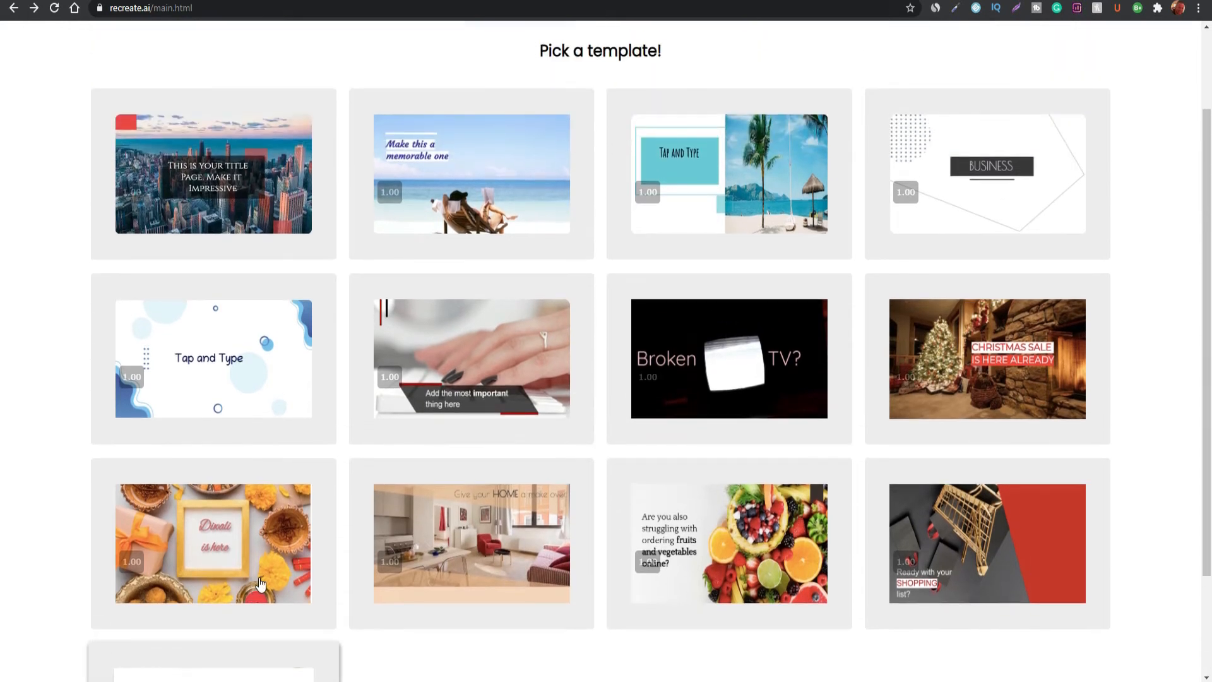
{"action": "left_click", "coordinate": [472, 364]}
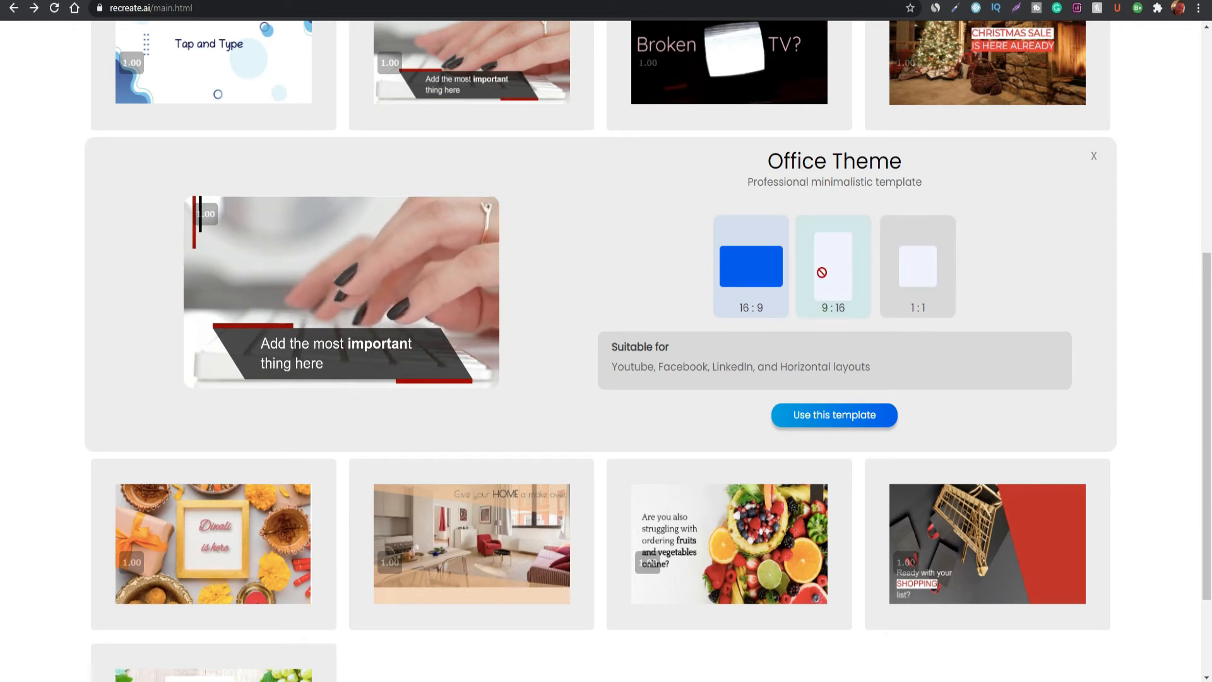
{"action": "left_click", "coordinate": [834, 421]}
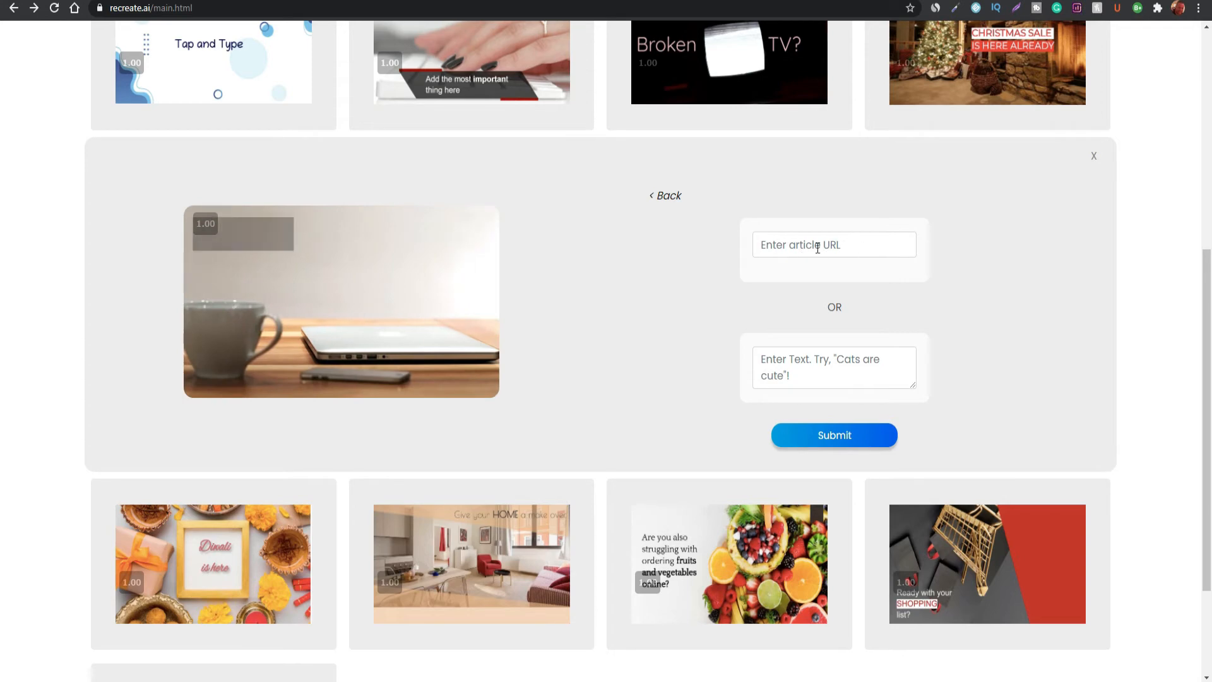
- Paste the Notepad message about subscribing and hitting the bell icon as the video's text, and submit it
{"action": "left_click", "coordinate": [823, 368]}
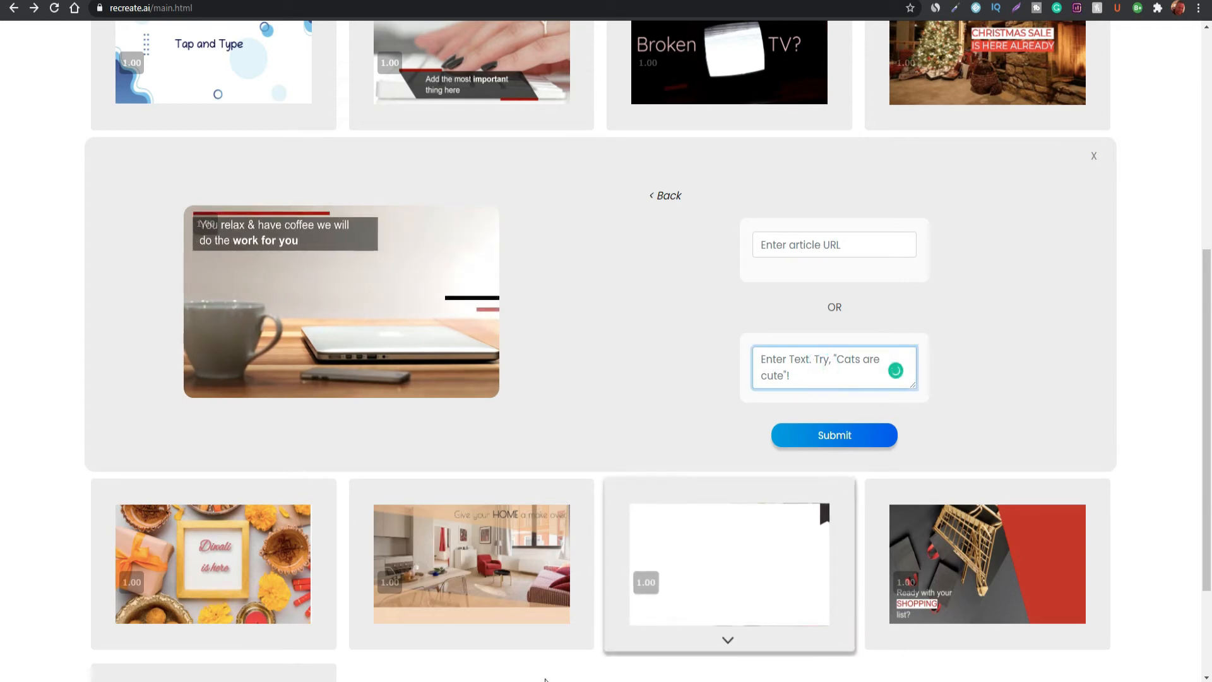
{"action": "key", "text": "alt+Tab"}
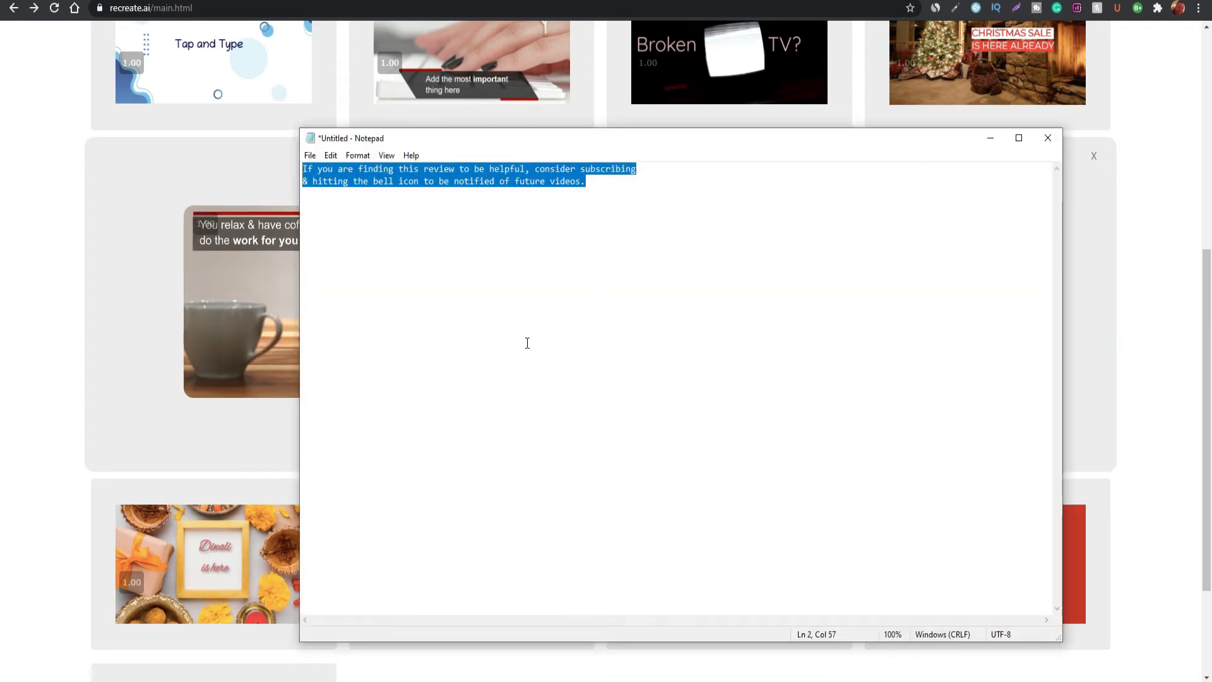
{"action": "key", "text": "alt+Tab"}
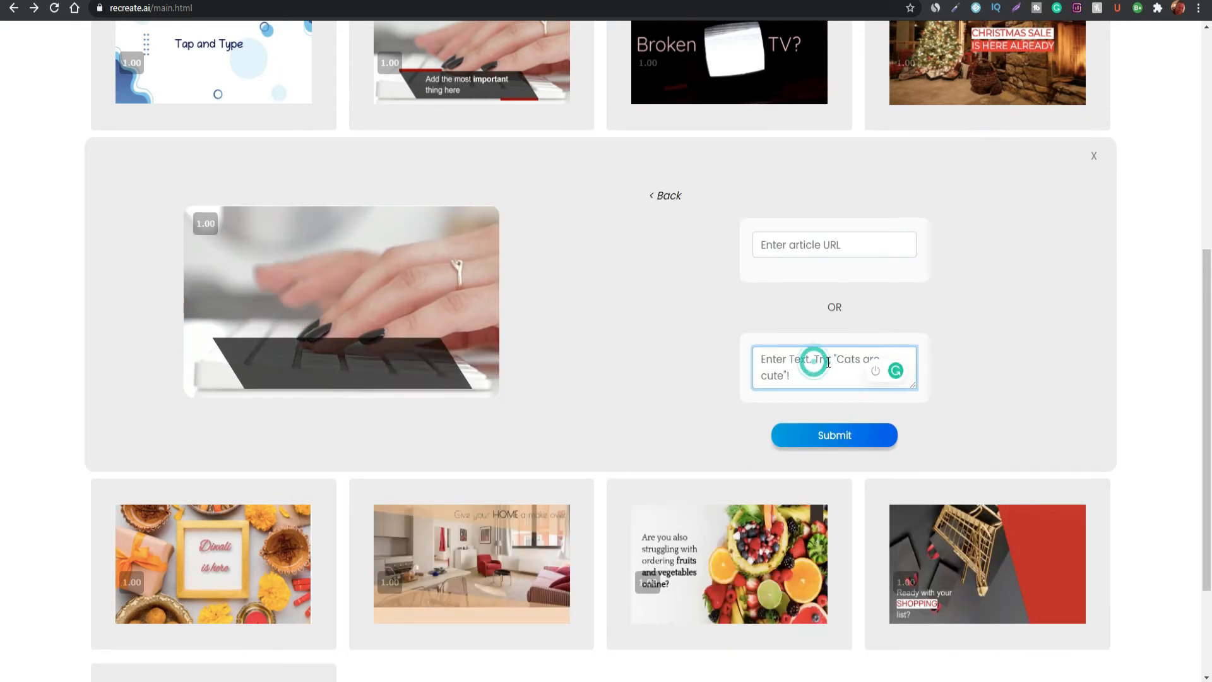
{"action": "key", "text": "ctrl+v"}
{"action": "left_click", "coordinate": [837, 435]}
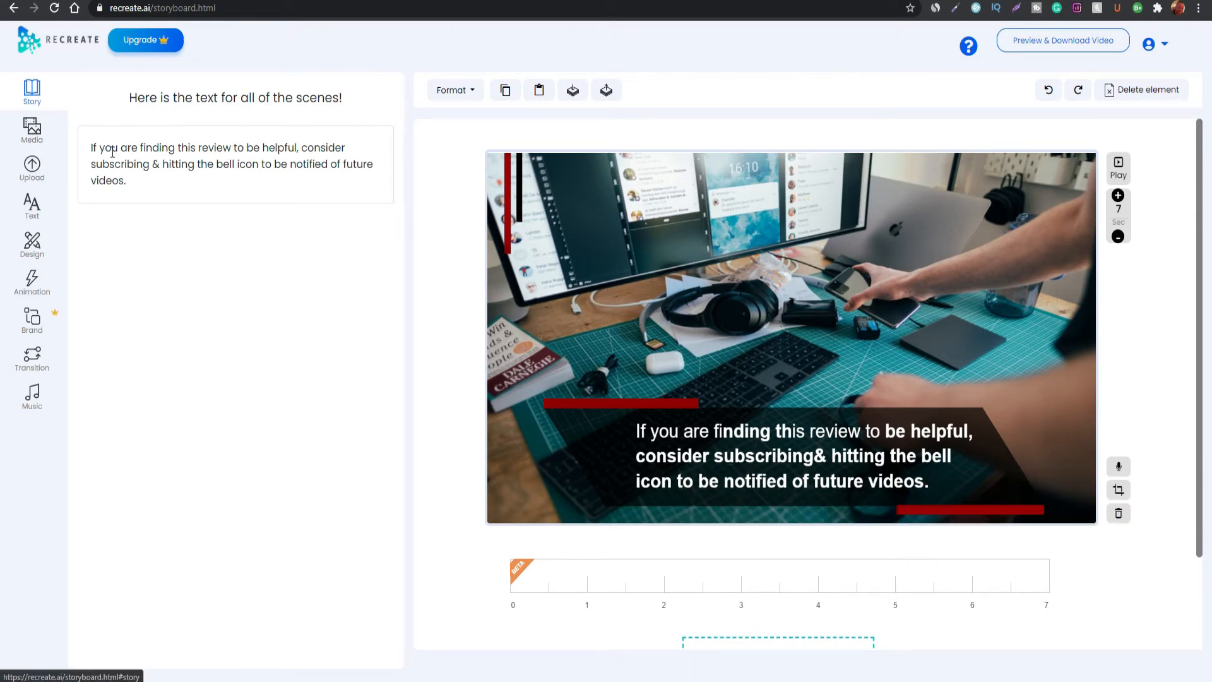
- Review the suggested stock media and look over the generated scene, its timeline and its transition
{"action": "left_click", "coordinate": [33, 130]}
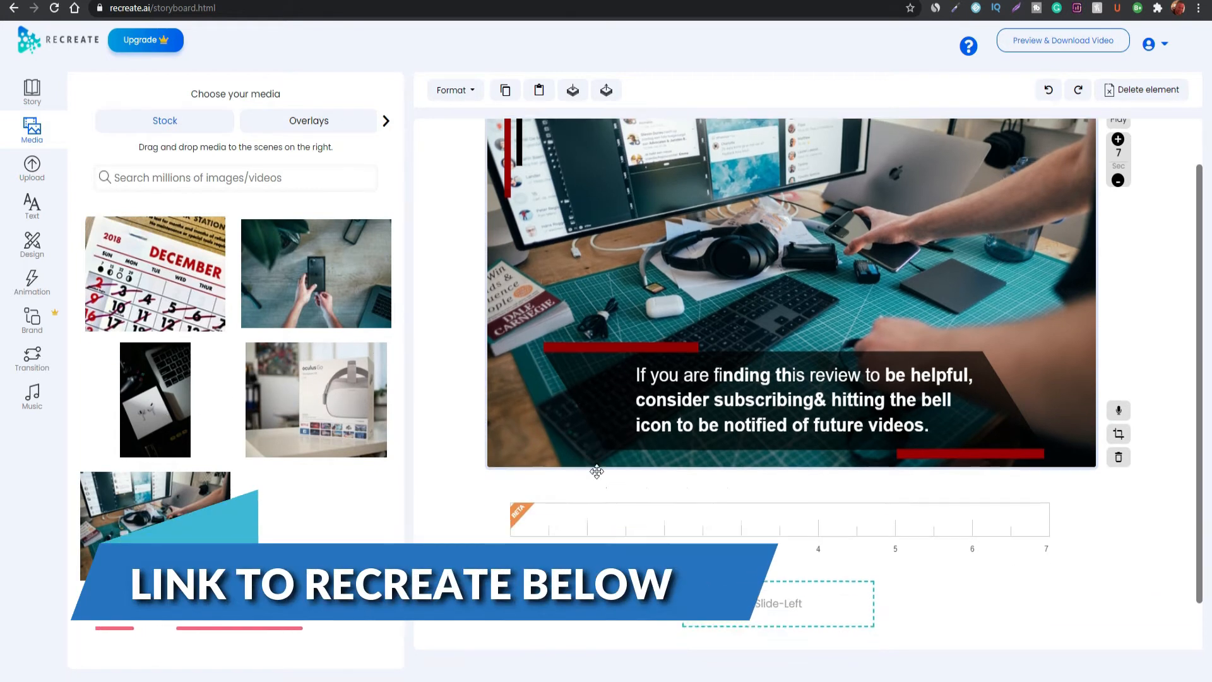
{"action": "scroll", "coordinate": [593, 465], "scroll_direction": "down", "scroll_amount": 2}
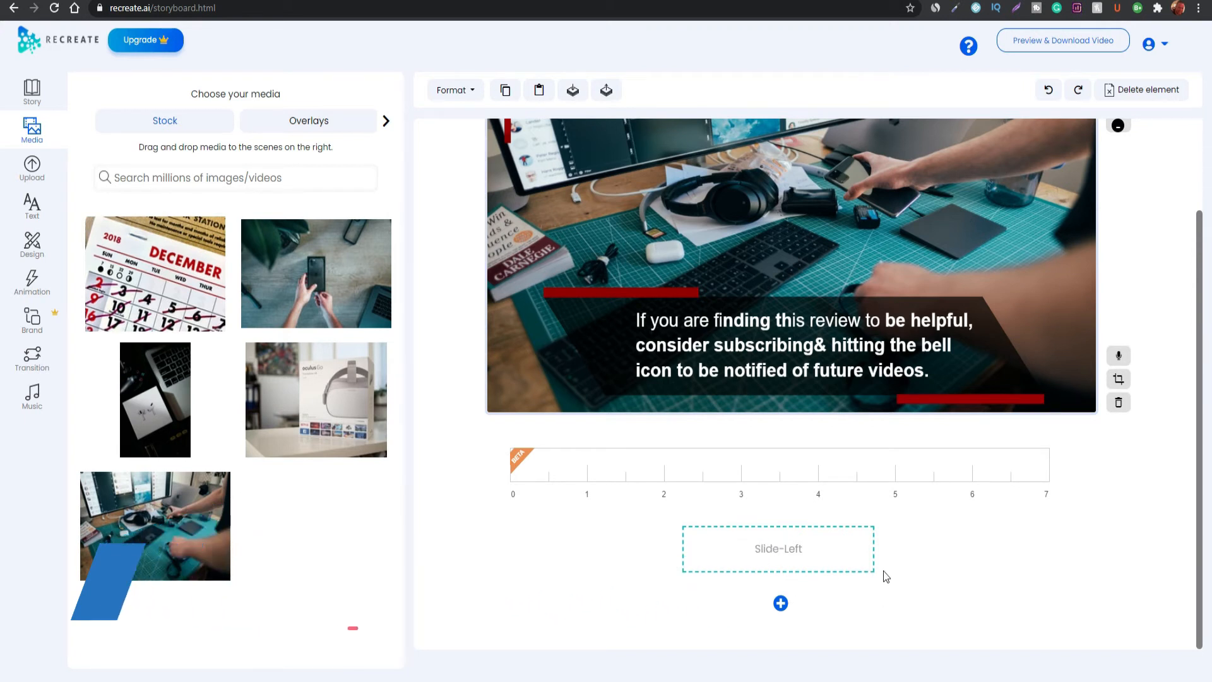
{"action": "scroll", "coordinate": [920, 590], "scroll_direction": "up", "scroll_amount": 1}
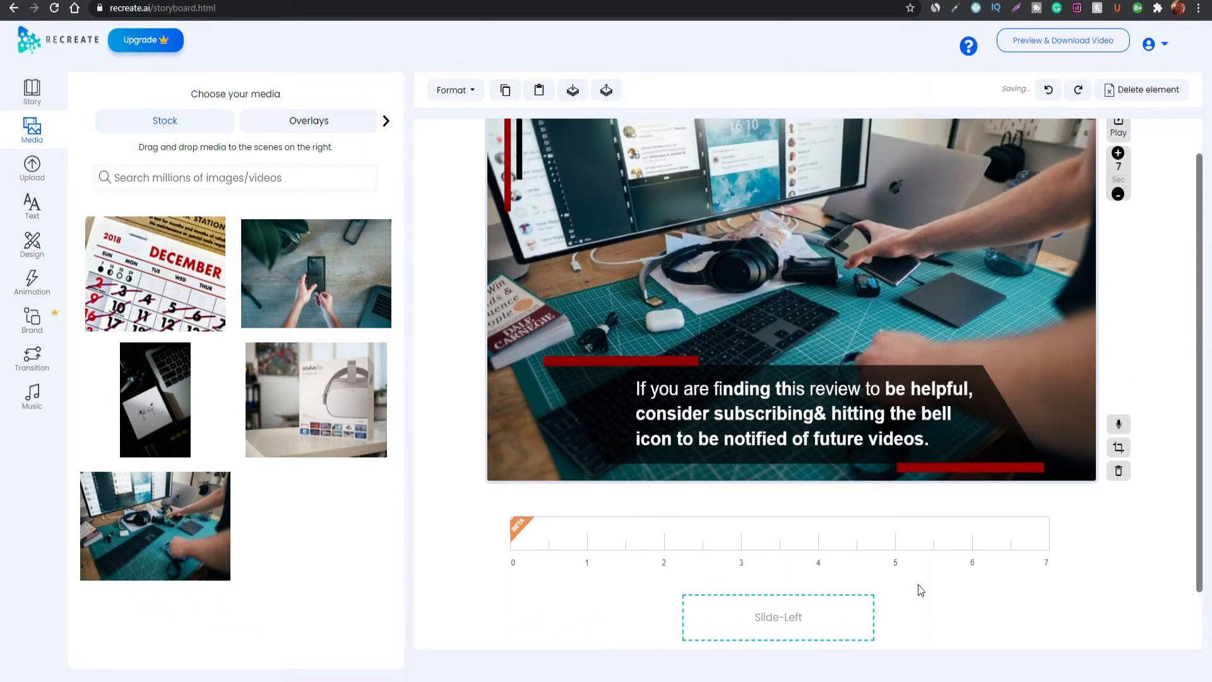
{"action": "scroll", "coordinate": [921, 590], "scroll_direction": "down", "scroll_amount": 1}
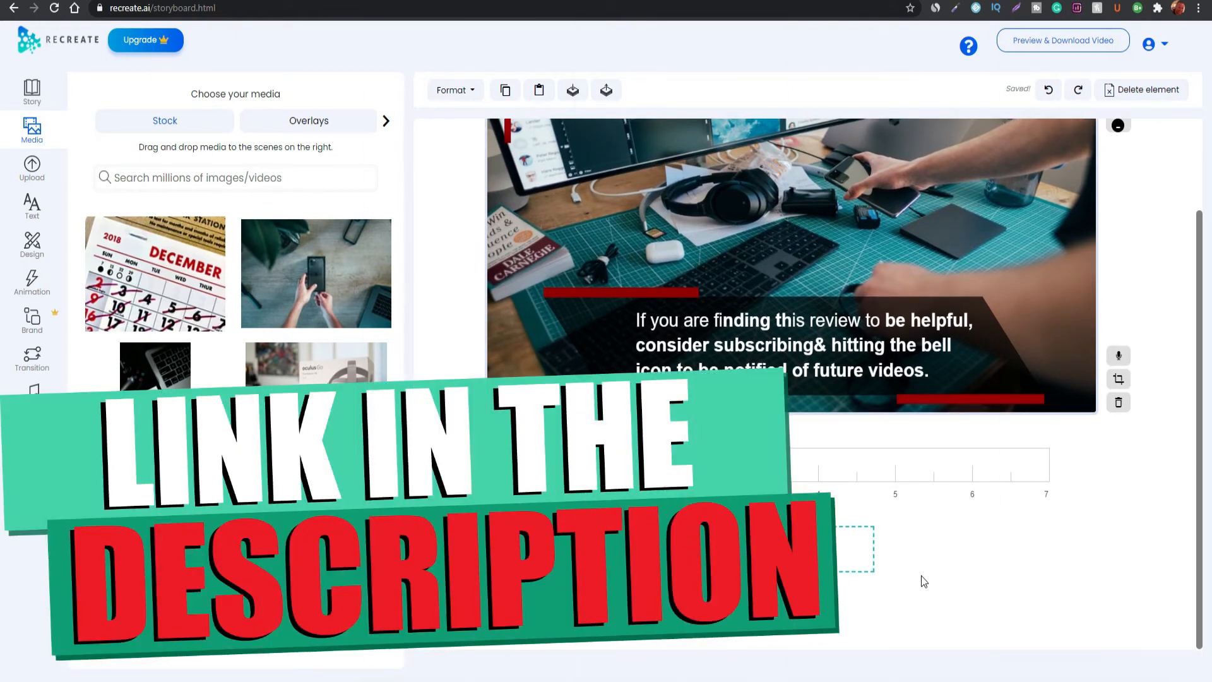
{"action": "scroll", "coordinate": [924, 581], "scroll_direction": "up", "scroll_amount": 2}
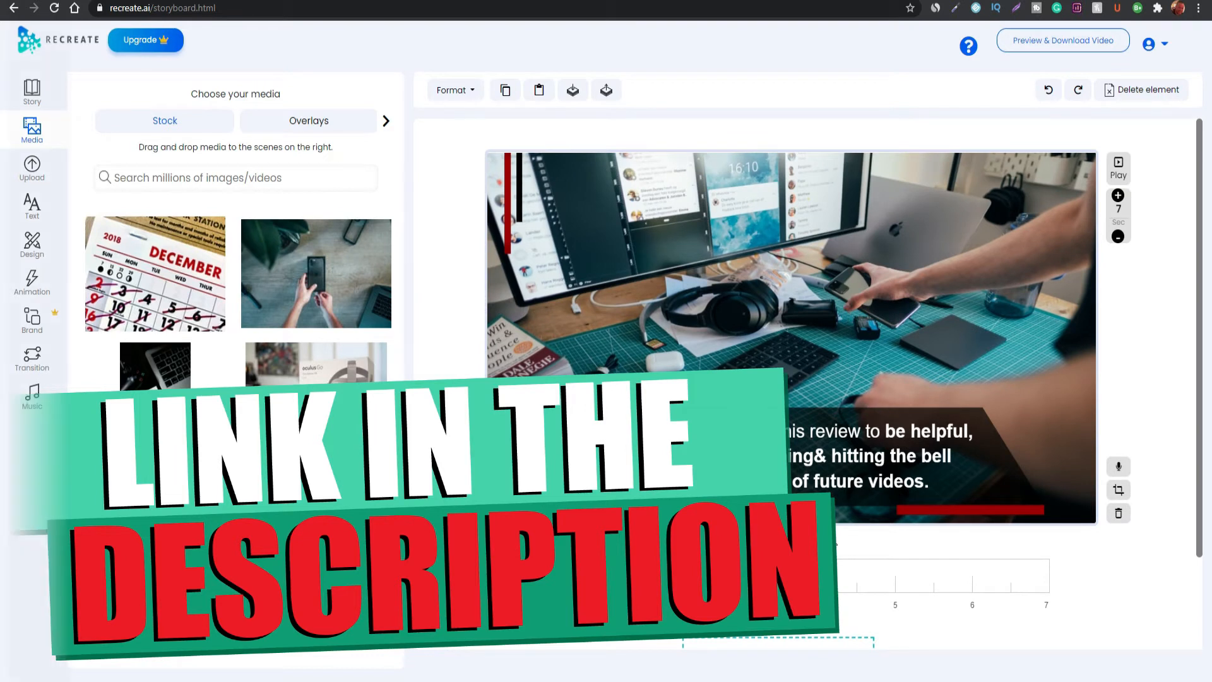
{"action": "scroll", "coordinate": [830, 574], "scroll_direction": "down", "scroll_amount": 2}
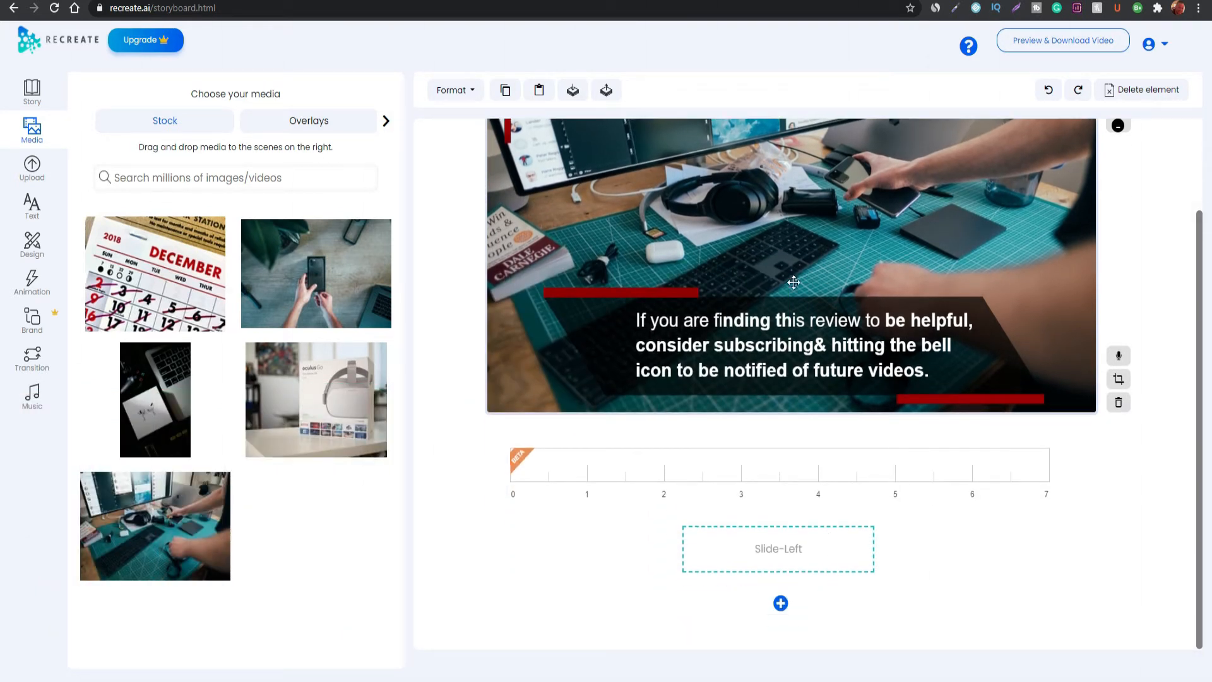
- Select the scene and review the upload, text, design, animation and brand options
{"action": "left_click", "coordinate": [33, 170]}
{"action": "left_click", "coordinate": [32, 205]}
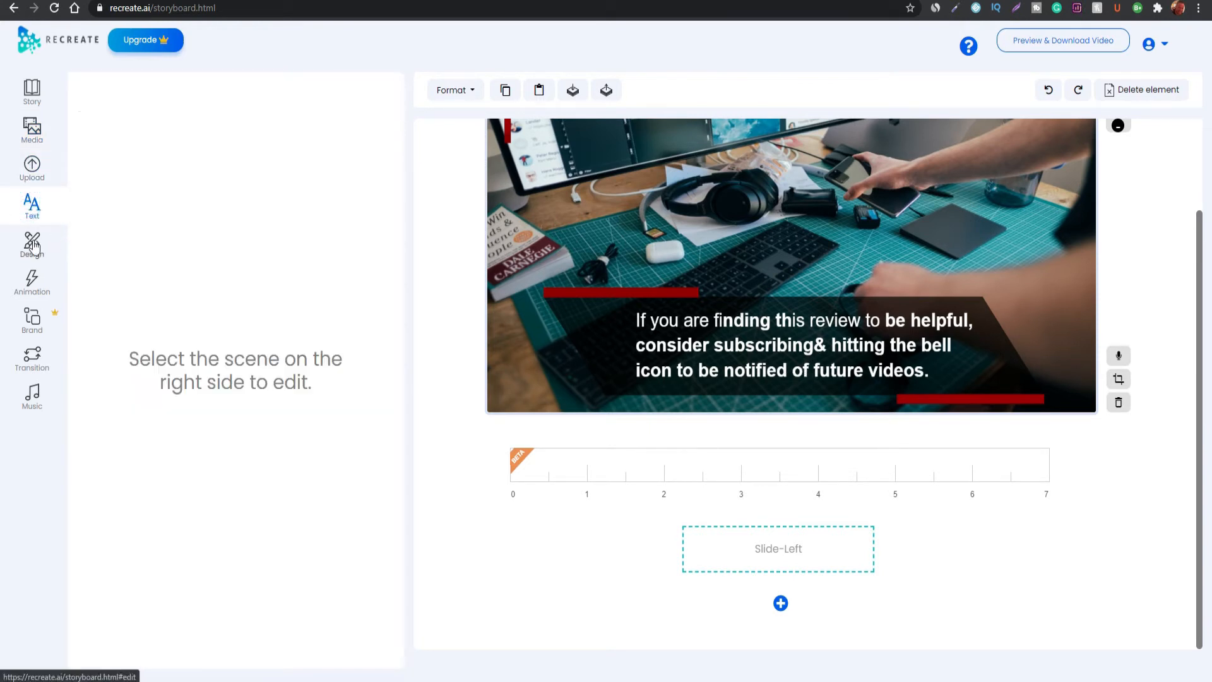
{"action": "left_click", "coordinate": [32, 243]}
{"action": "left_click", "coordinate": [40, 290]}
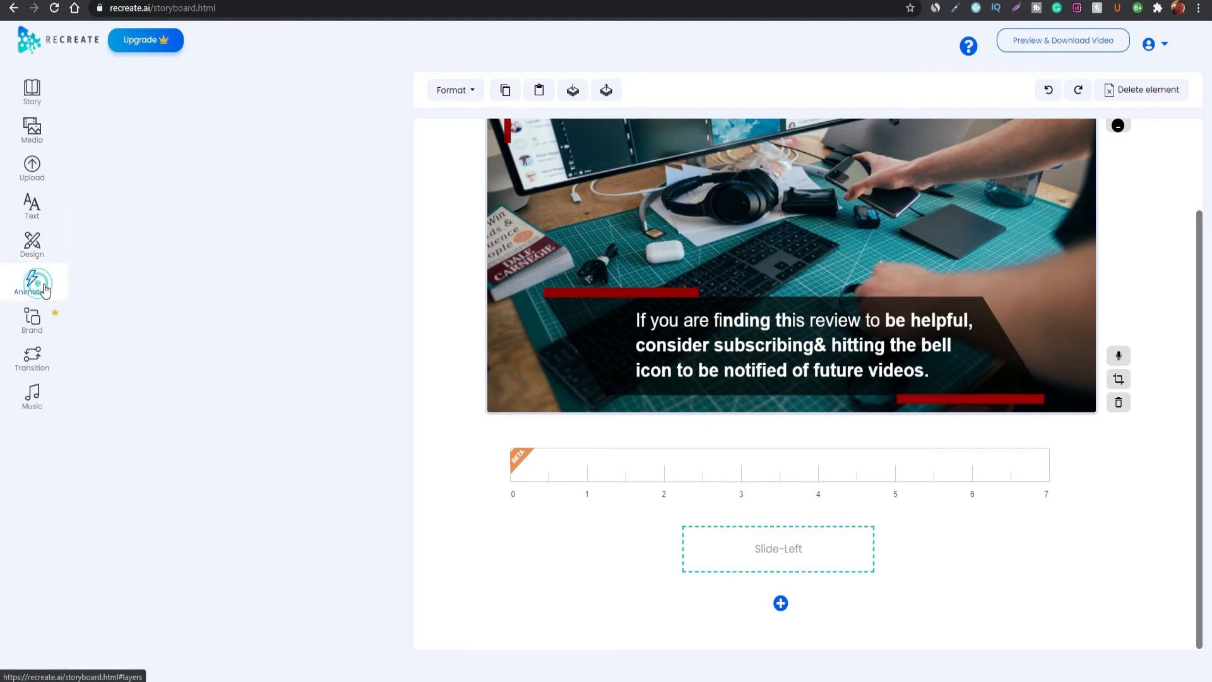
{"action": "left_click", "coordinate": [37, 237]}
{"action": "left_click", "coordinate": [537, 355]}
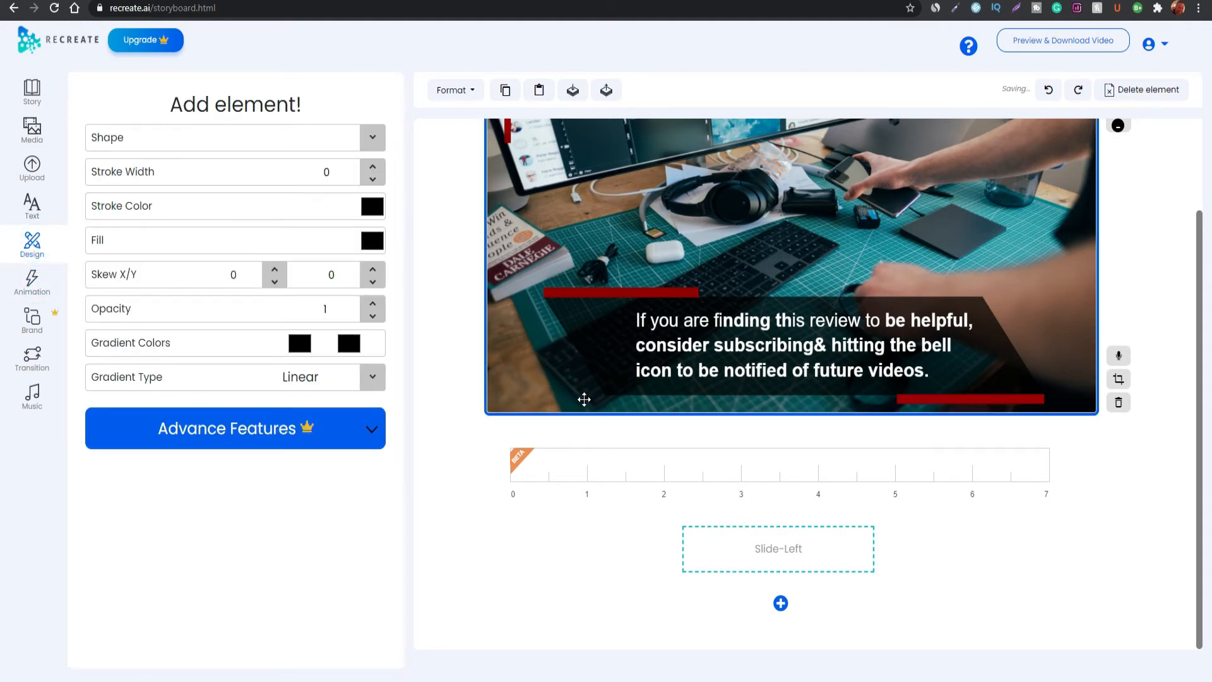
{"action": "scroll", "coordinate": [644, 378], "scroll_direction": "up", "scroll_amount": 2}
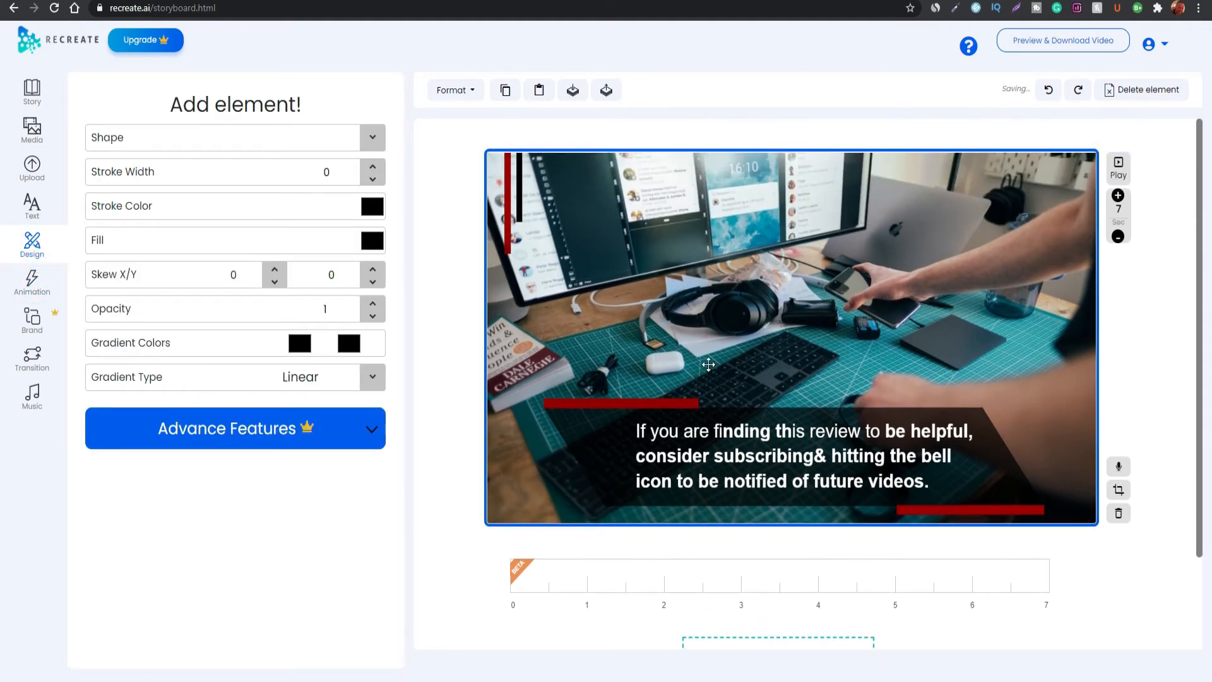
{"action": "left_click", "coordinate": [33, 210]}
{"action": "left_click", "coordinate": [36, 318]}
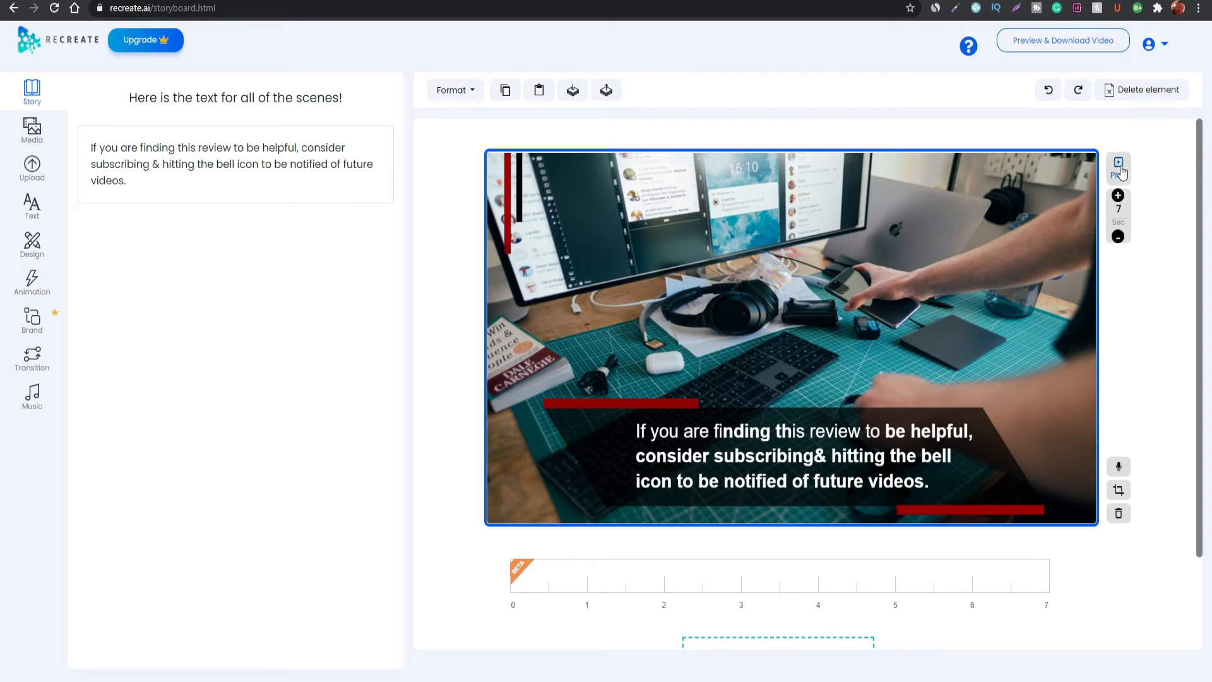
- Browse the music tracks, apply "I dunno" as the background music and play the scene
{"action": "left_click", "coordinate": [32, 395]}
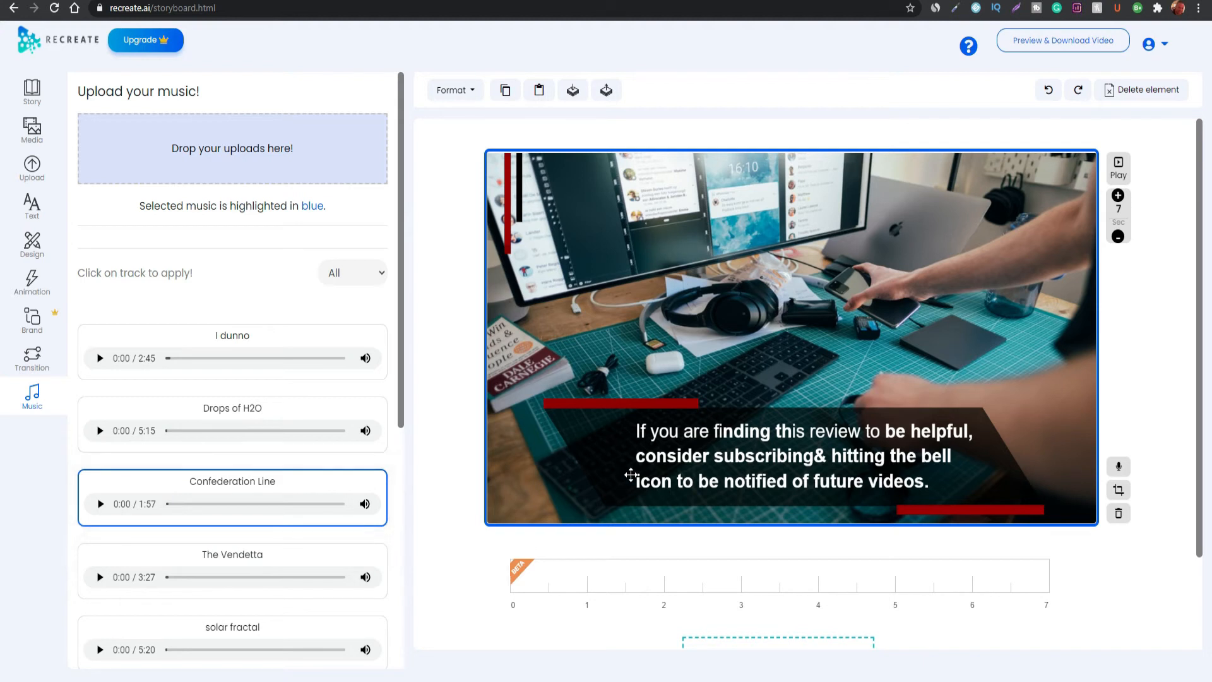
{"action": "left_click", "coordinate": [140, 336]}
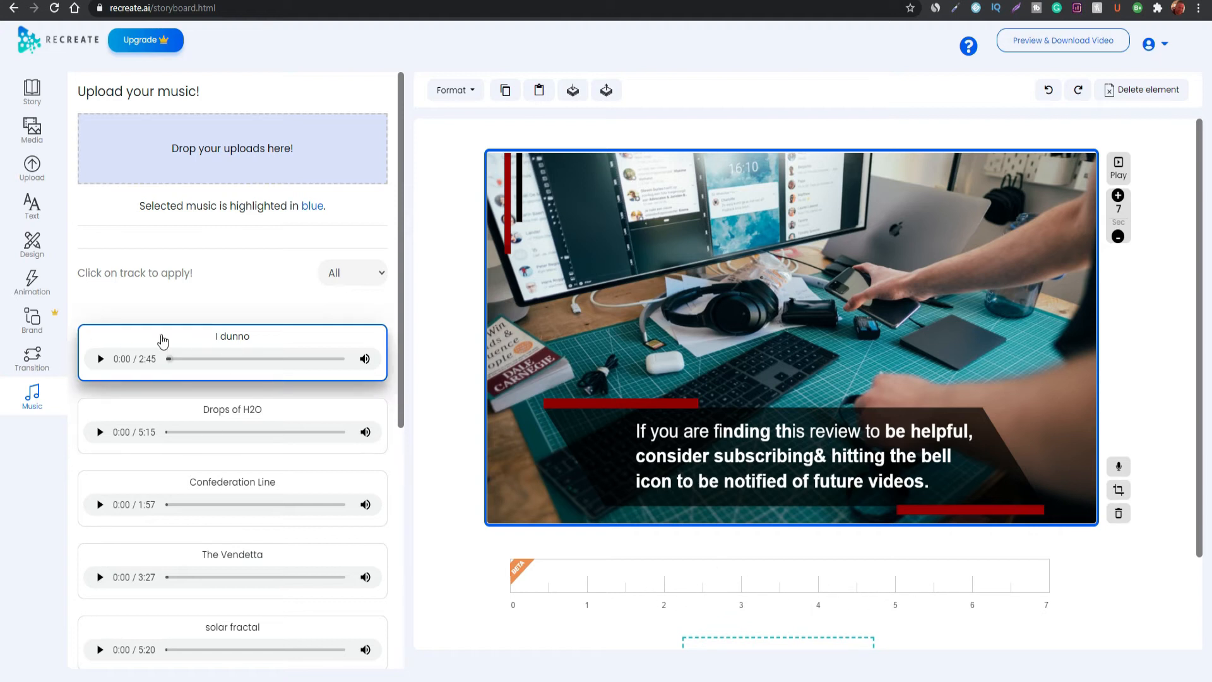
{"action": "scroll", "coordinate": [139, 430], "scroll_direction": "down", "scroll_amount": 2}
{"action": "scroll", "coordinate": [142, 434], "scroll_direction": "up", "scroll_amount": 2}
{"action": "left_click", "coordinate": [195, 411]}
{"action": "left_click", "coordinate": [179, 341]}
{"action": "left_click", "coordinate": [1119, 167]}
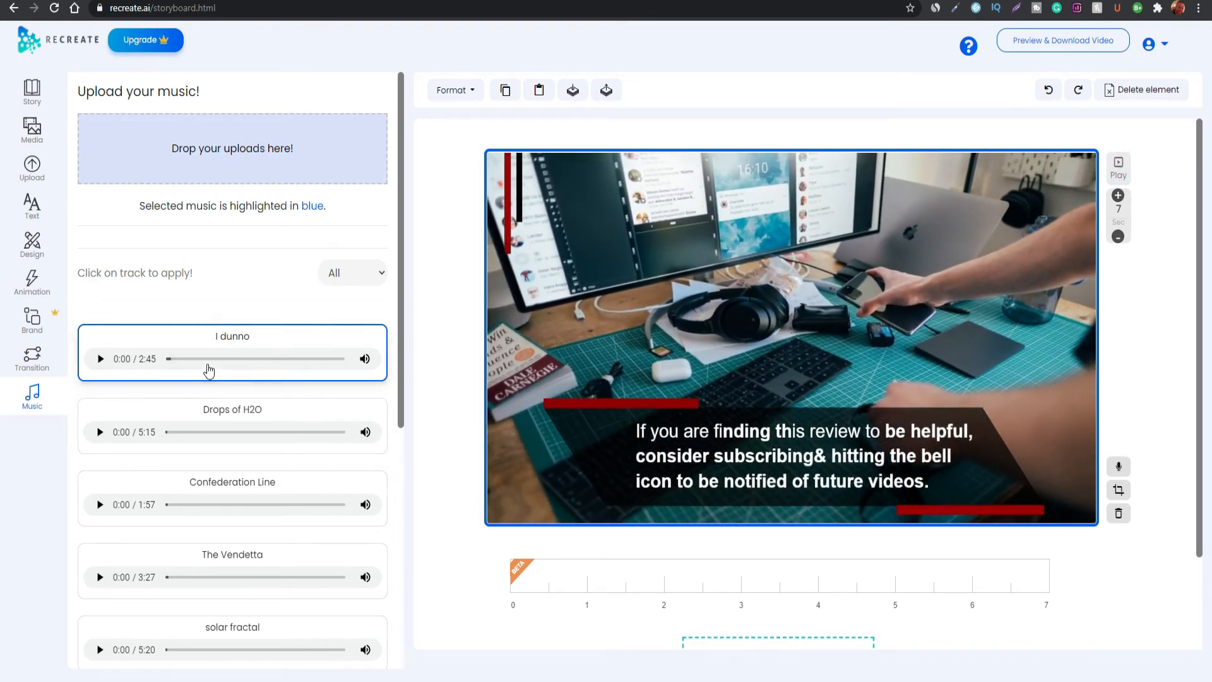
{"action": "left_click_drag", "start_coordinate": [225, 334], "coordinate": [344, 352]}
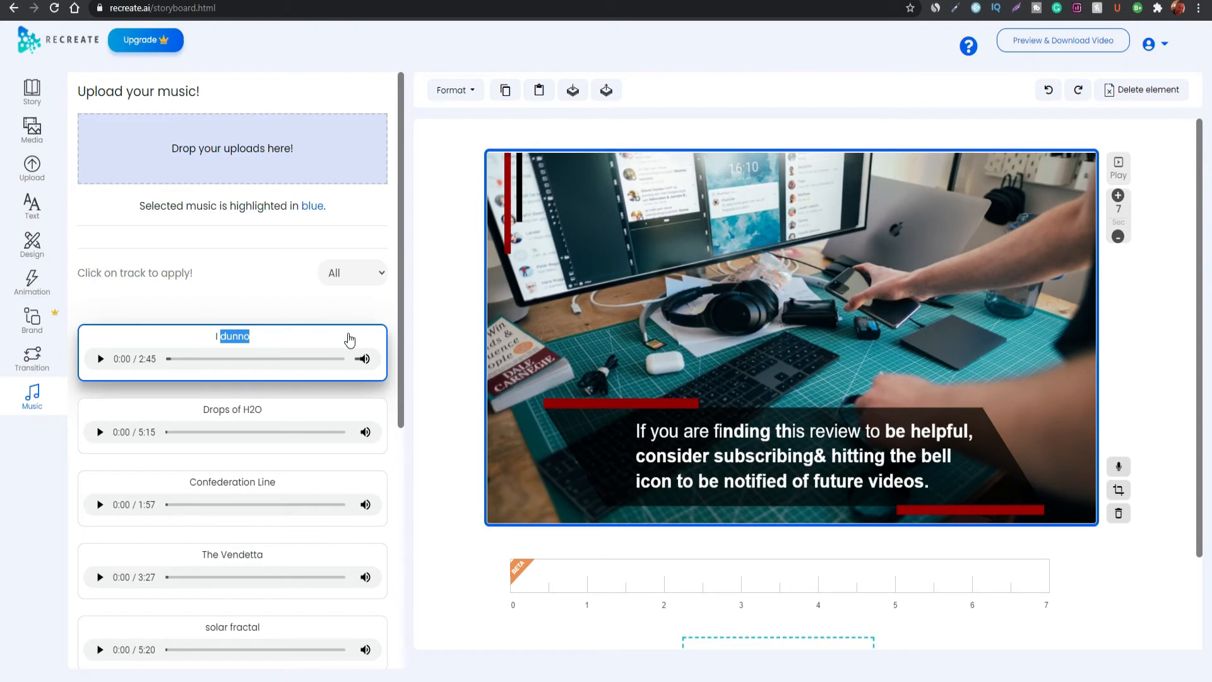
- Upload the I_dunno MP3 from the Downloads folder and place it on the scene's timeline, starting at about 0.75 seconds
{"action": "scroll", "coordinate": [783, 577], "scroll_direction": "down", "scroll_amount": 2}
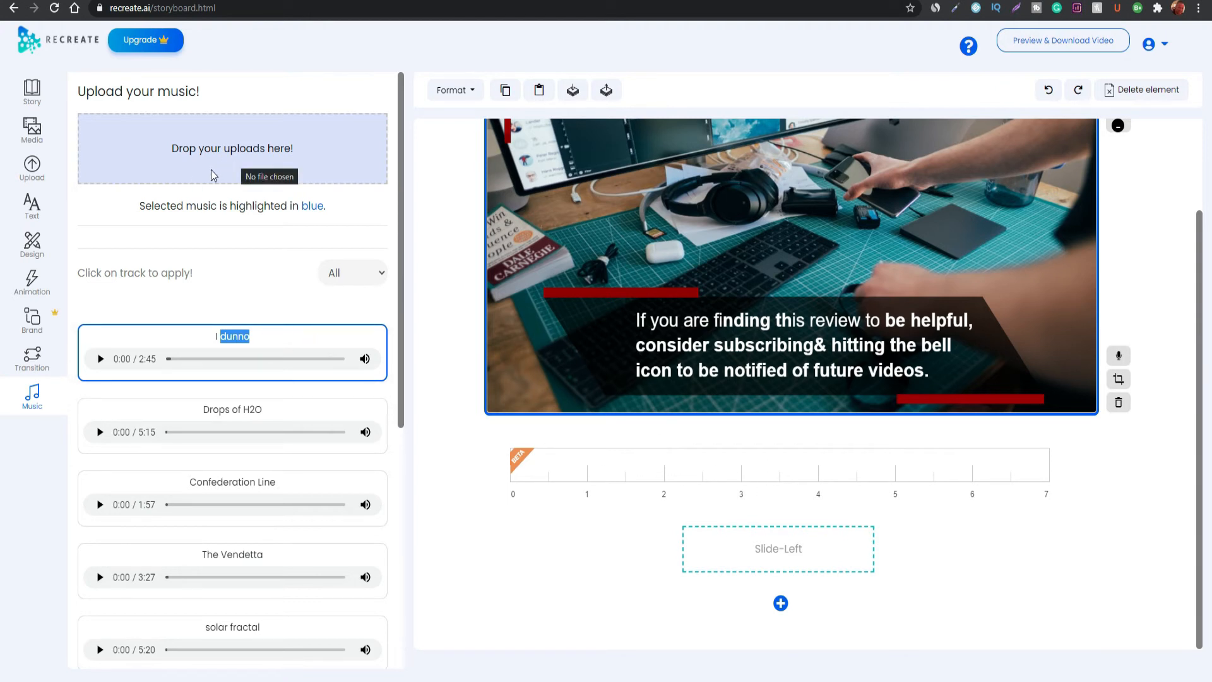
{"action": "key", "text": "alt+Tab"}
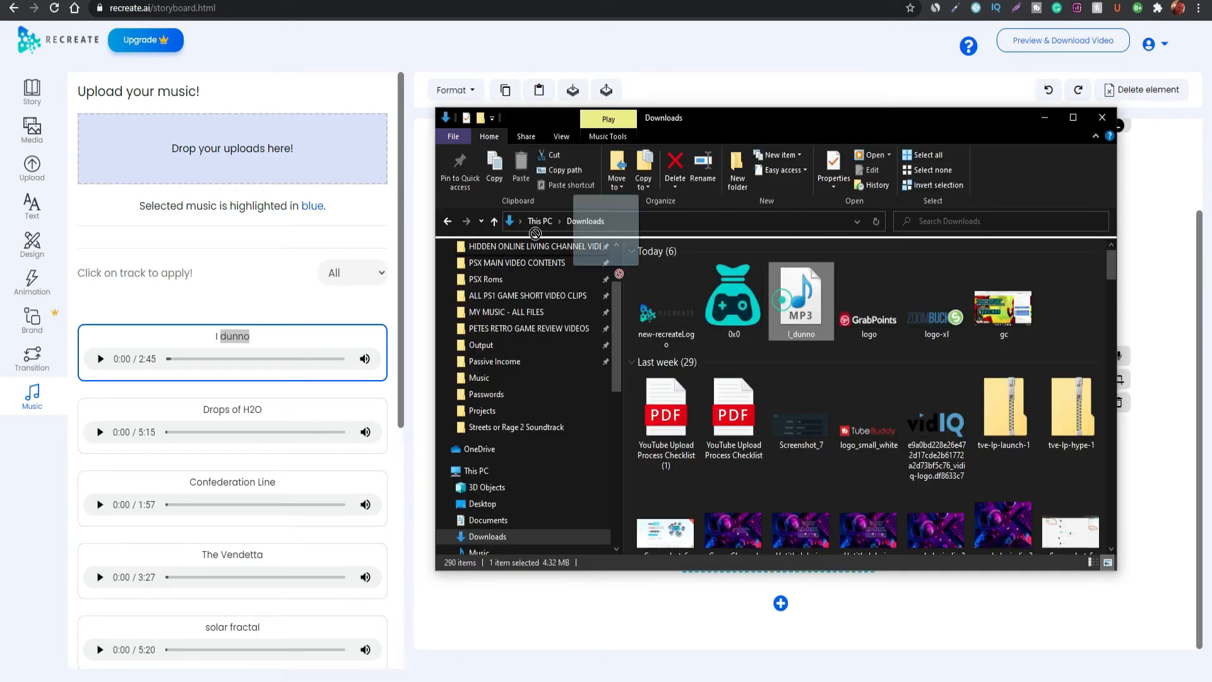
{"action": "left_click_drag", "start_coordinate": [798, 297], "coordinate": [212, 149]}
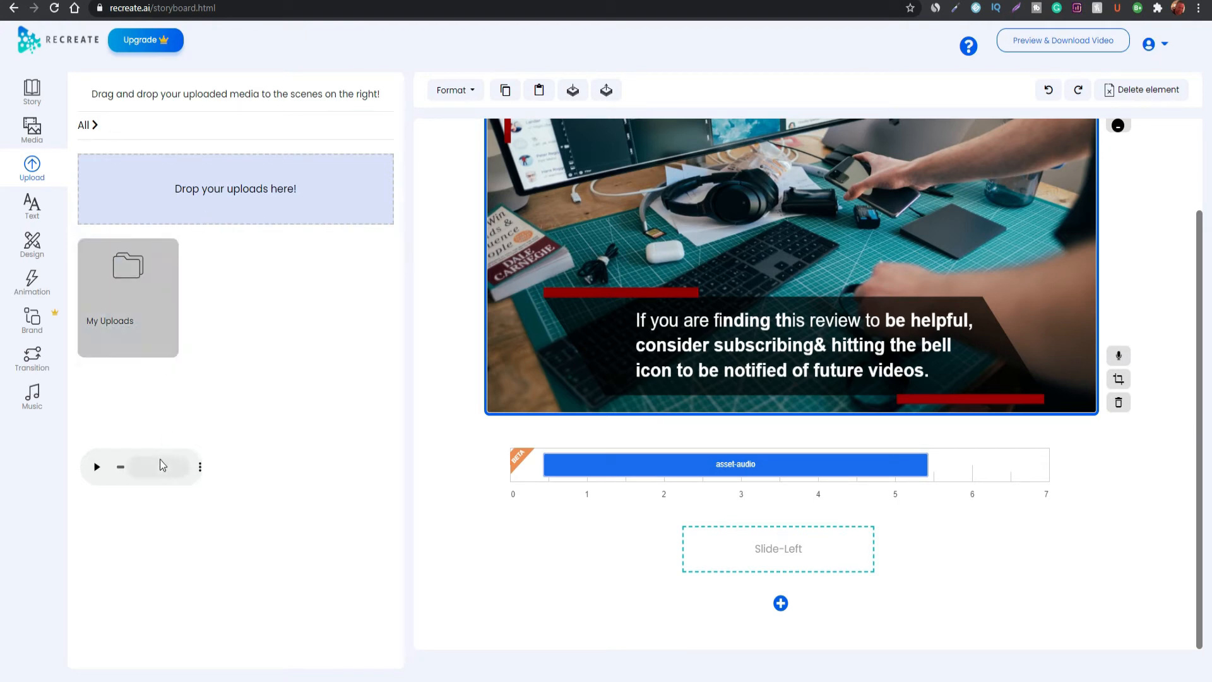
{"action": "left_click_drag", "start_coordinate": [120, 460], "coordinate": [423, 447]}
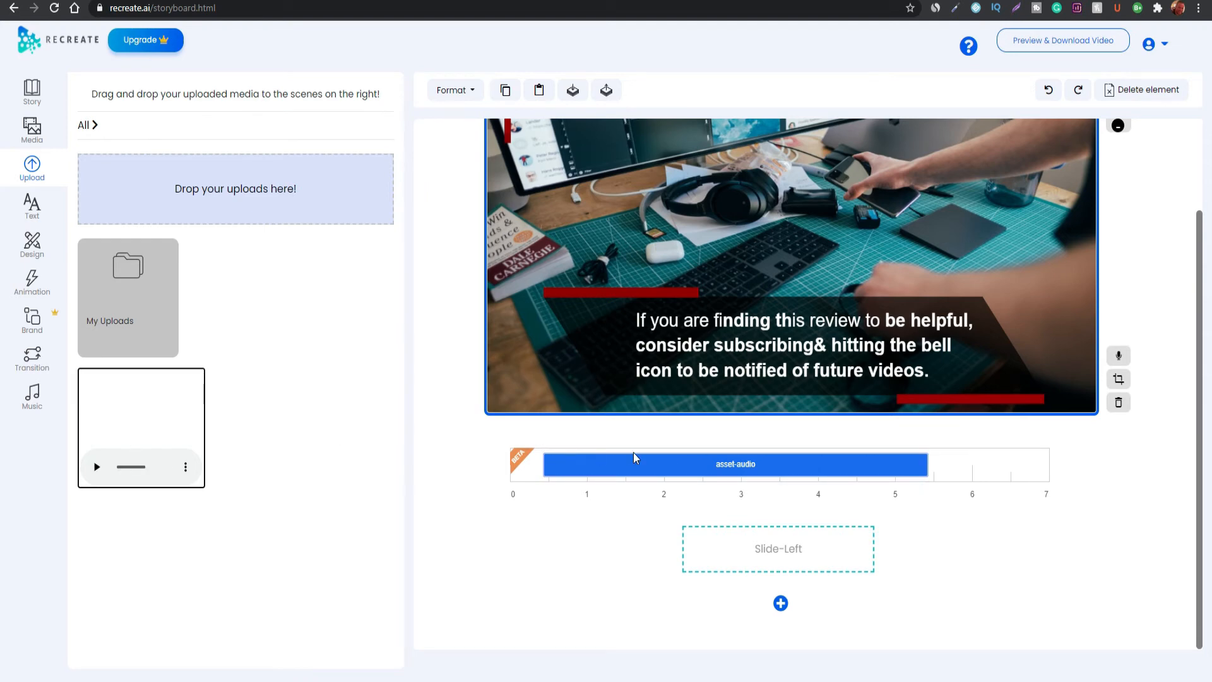
{"action": "left_click_drag", "start_coordinate": [634, 457], "coordinate": [660, 464]}
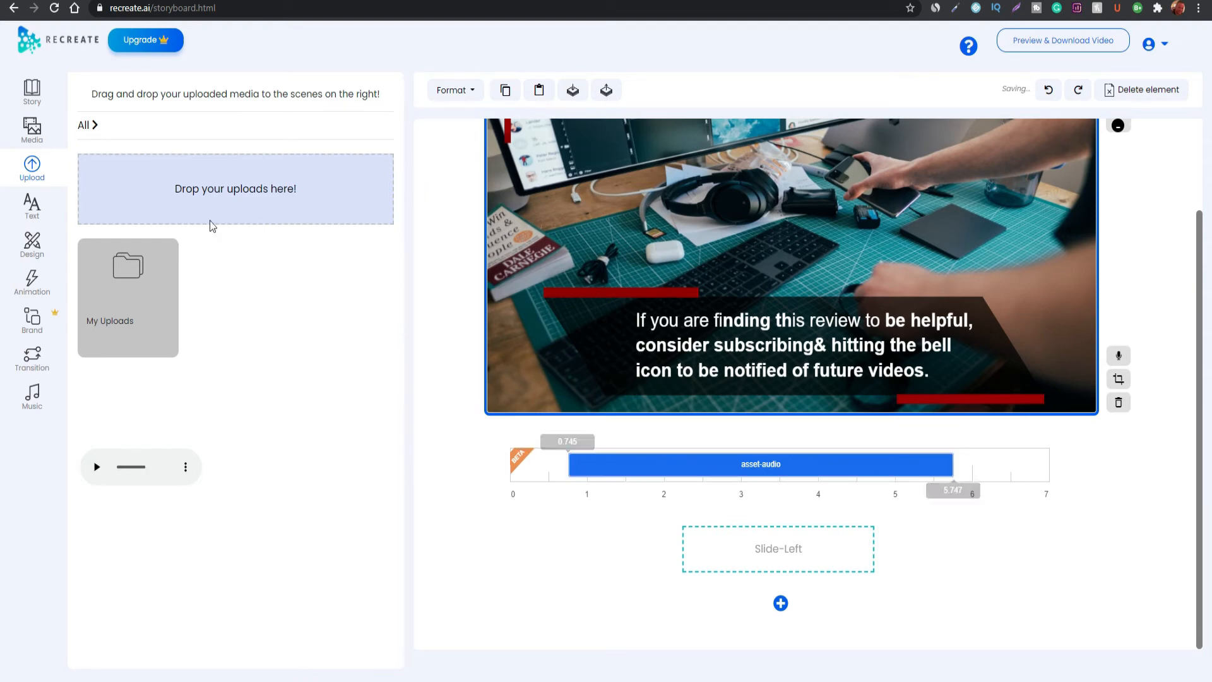
- Return to the music tracks, move the audio clip to the timeline's start and shorten its end to about 2 seconds
{"action": "left_click", "coordinate": [35, 356]}
{"action": "left_click", "coordinate": [32, 395]}
{"action": "double_click", "coordinate": [133, 370]}
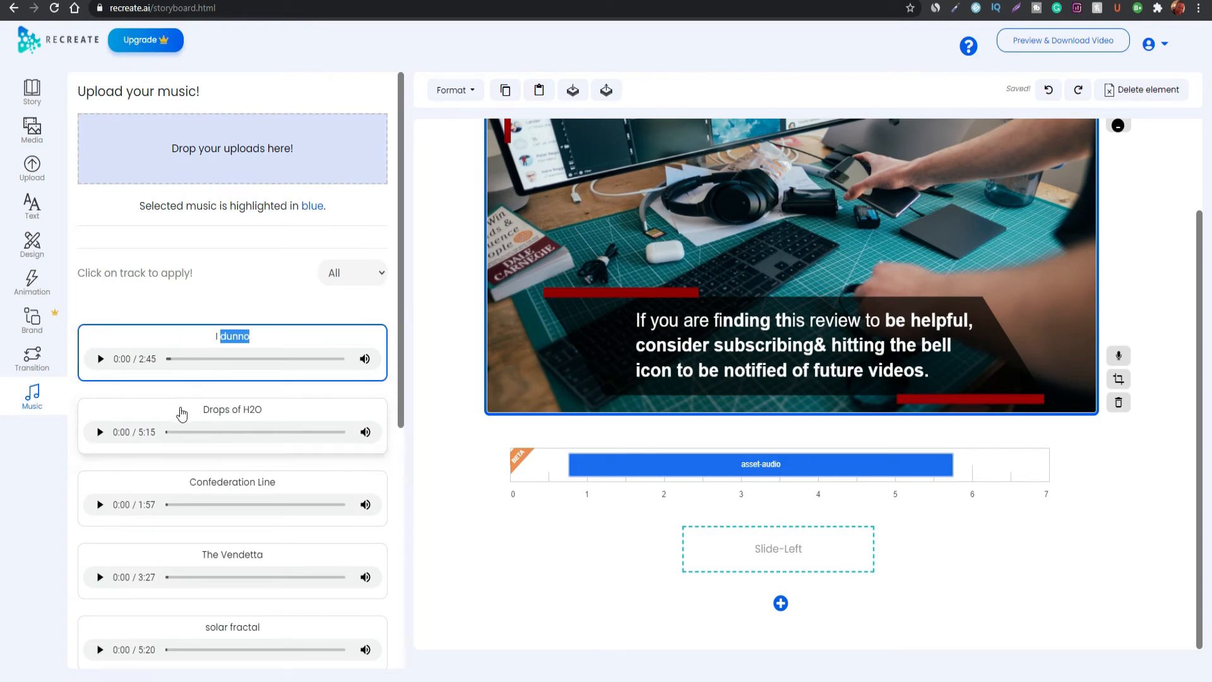
{"action": "left_click_drag", "start_coordinate": [637, 456], "coordinate": [581, 464]}
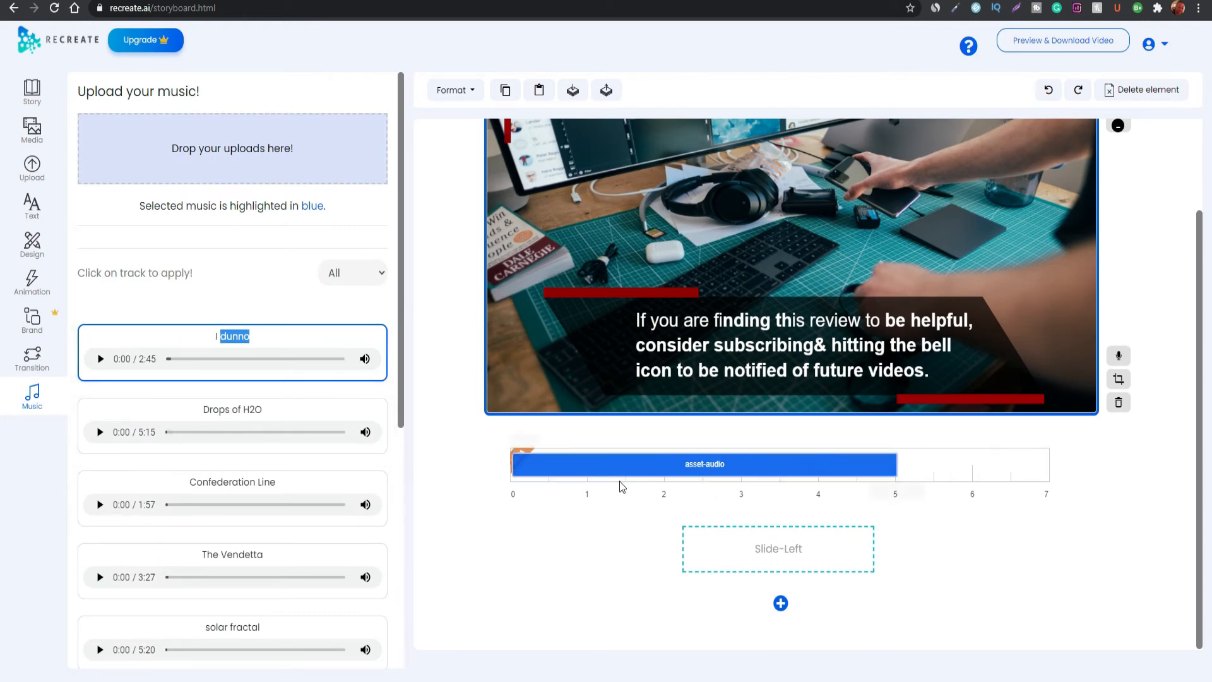
{"action": "scroll", "coordinate": [911, 582], "scroll_direction": "up", "scroll_amount": 2}
{"action": "left_click_drag", "start_coordinate": [895, 574], "coordinate": [604, 578]}
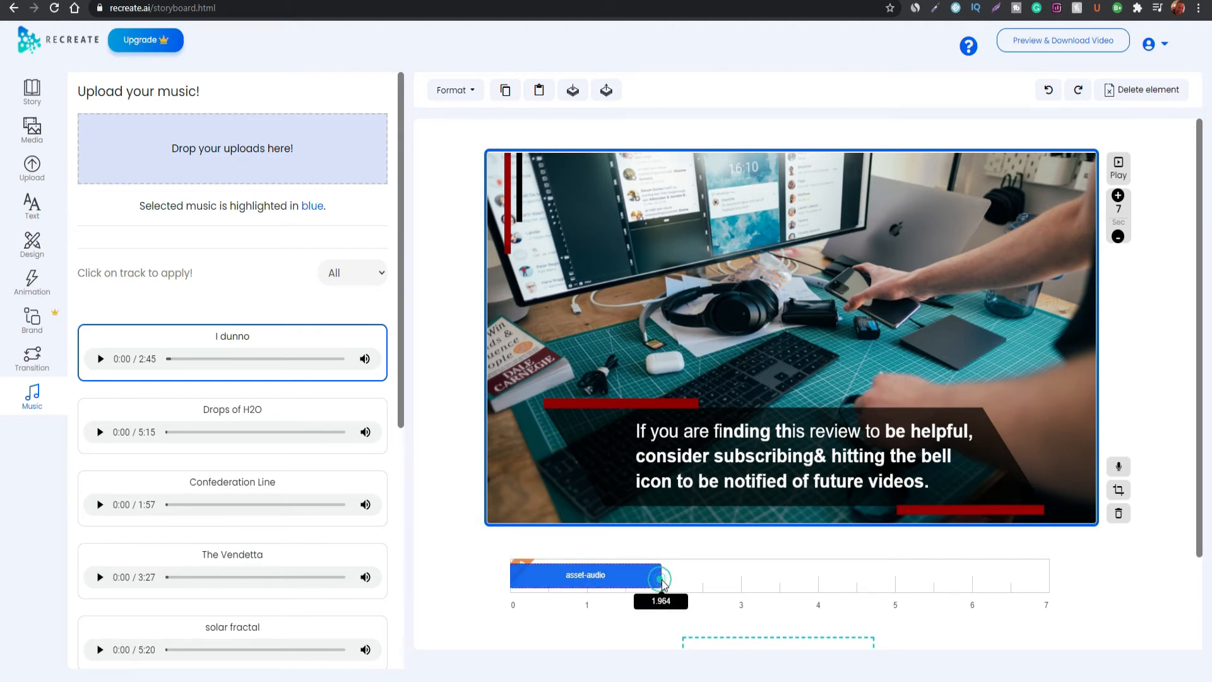
- Select the text box in the scene, play the scene and look over the Slide-Left transition below its timeline
{"action": "left_click", "coordinate": [1118, 238]}
{"action": "left_click", "coordinate": [843, 455]}
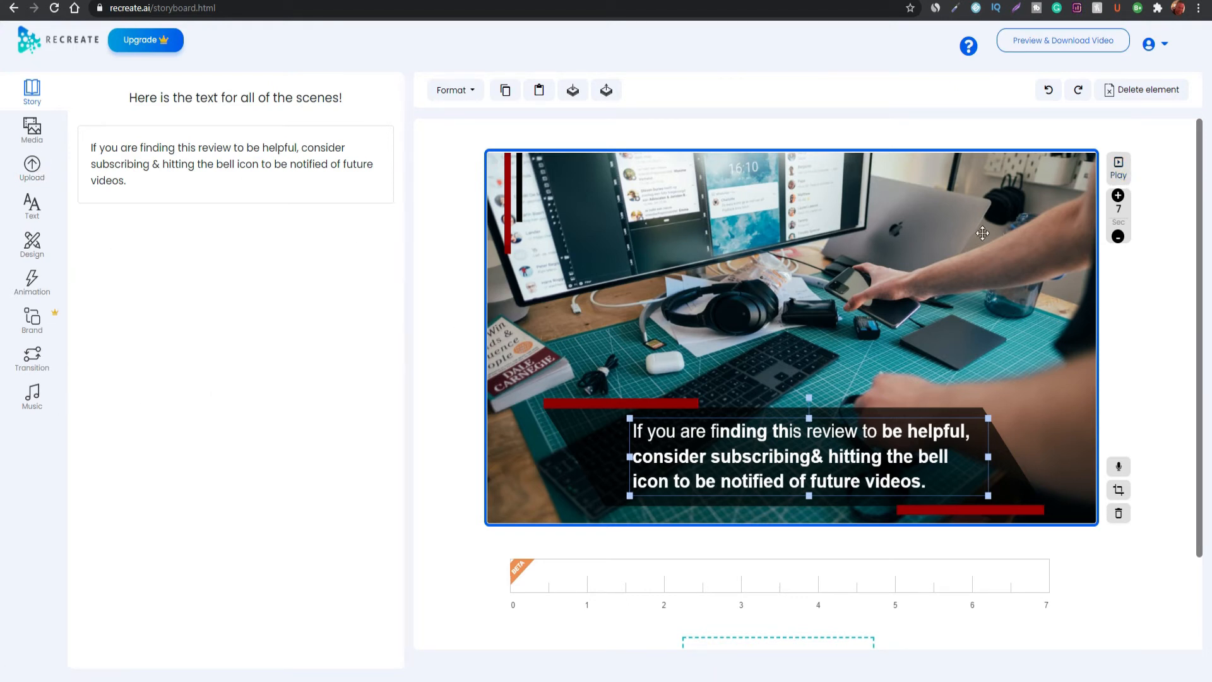
{"action": "left_click", "coordinate": [1127, 180]}
{"action": "scroll", "coordinate": [804, 582], "scroll_direction": "down", "scroll_amount": 2}
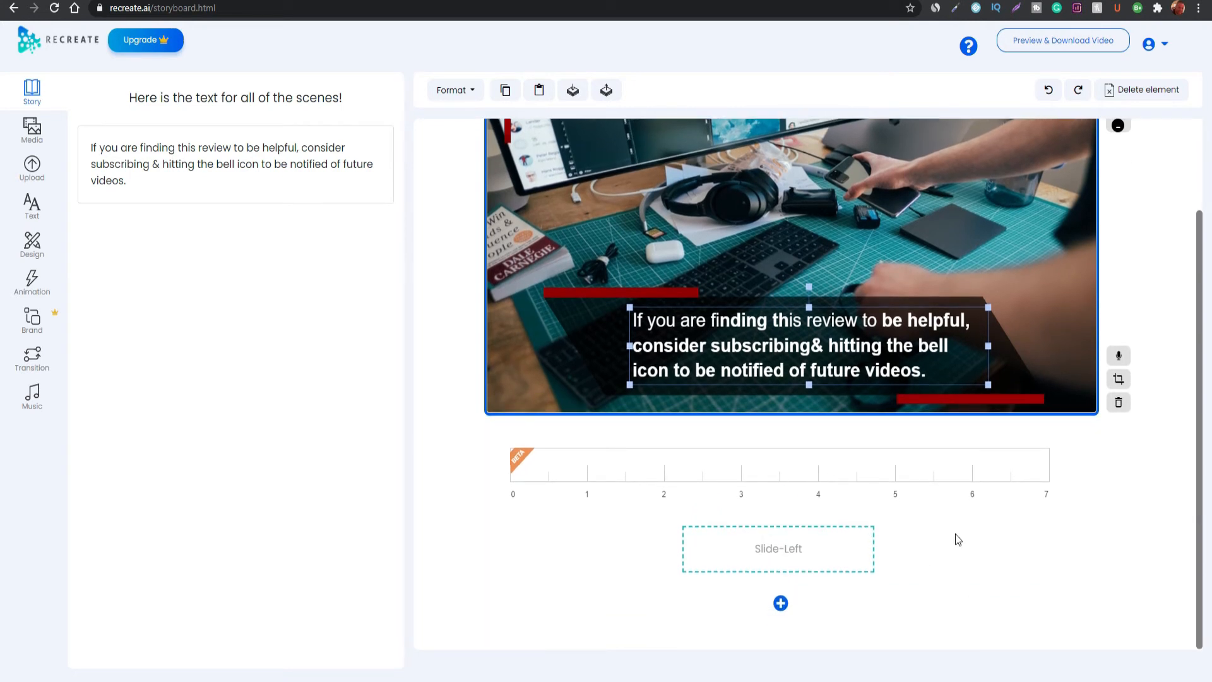
{"action": "scroll", "coordinate": [1061, 568], "scroll_direction": "up", "scroll_amount": 2}
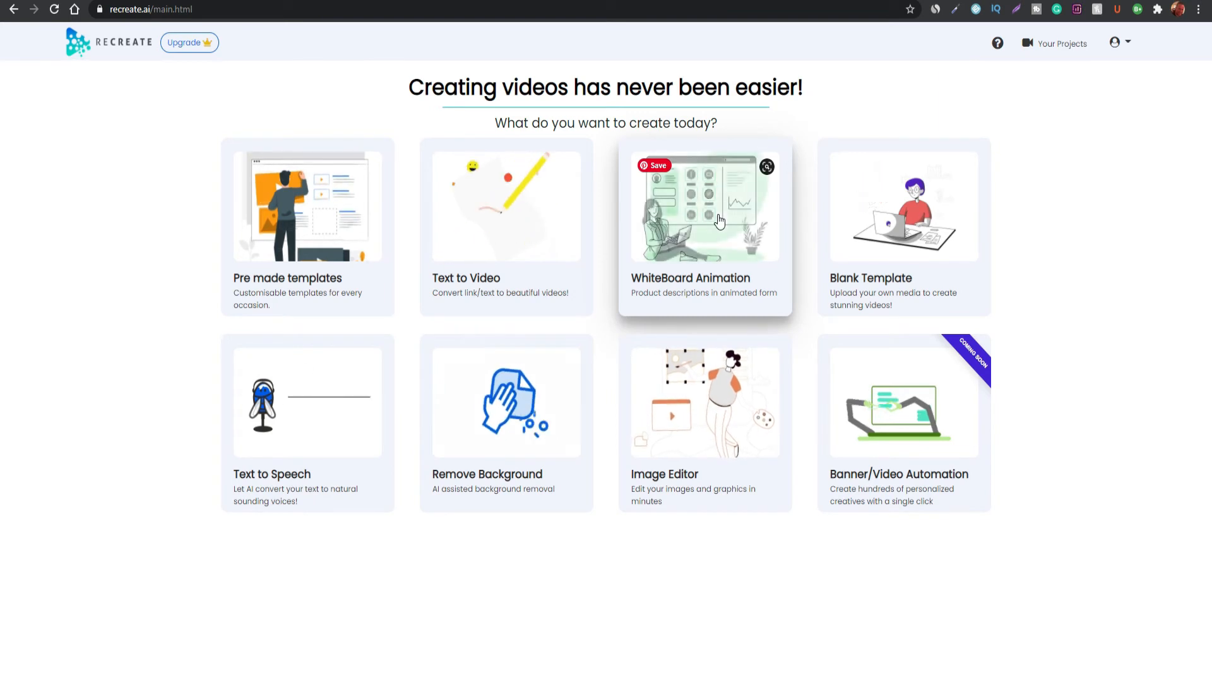
- Look at the template choices for WhiteBoard Animation and Blank Template, returning to the start page after each
{"action": "left_click", "coordinate": [718, 219]}
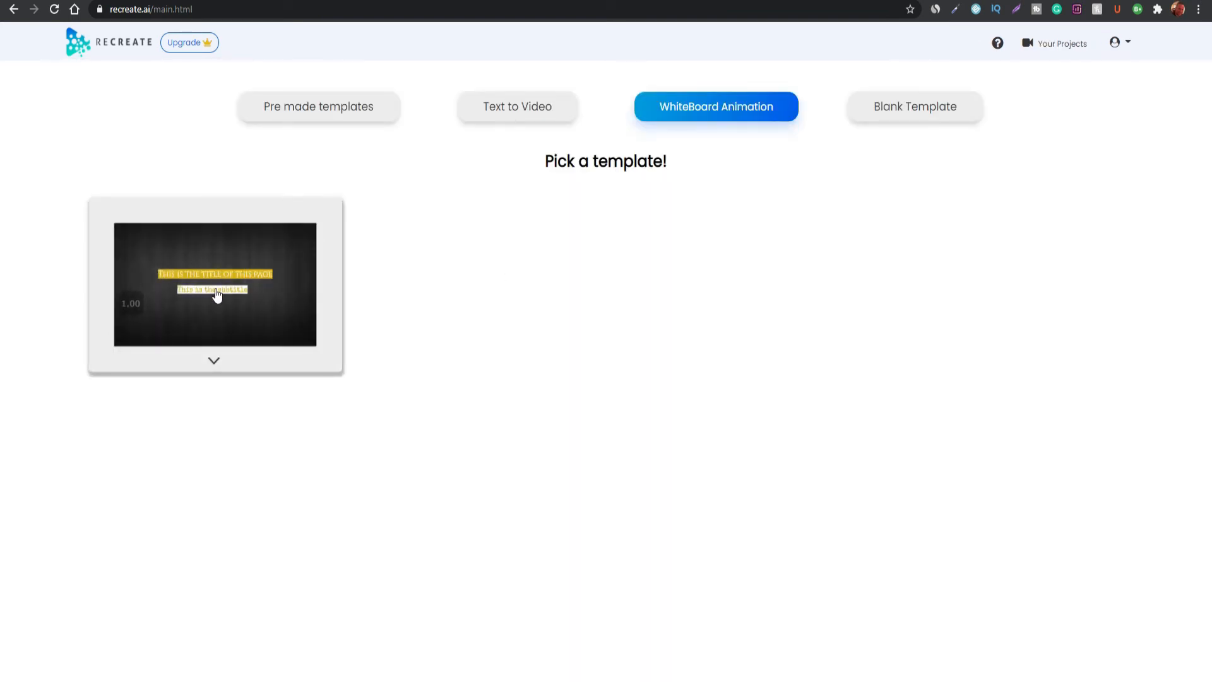
{"action": "left_click", "coordinate": [78, 41]}
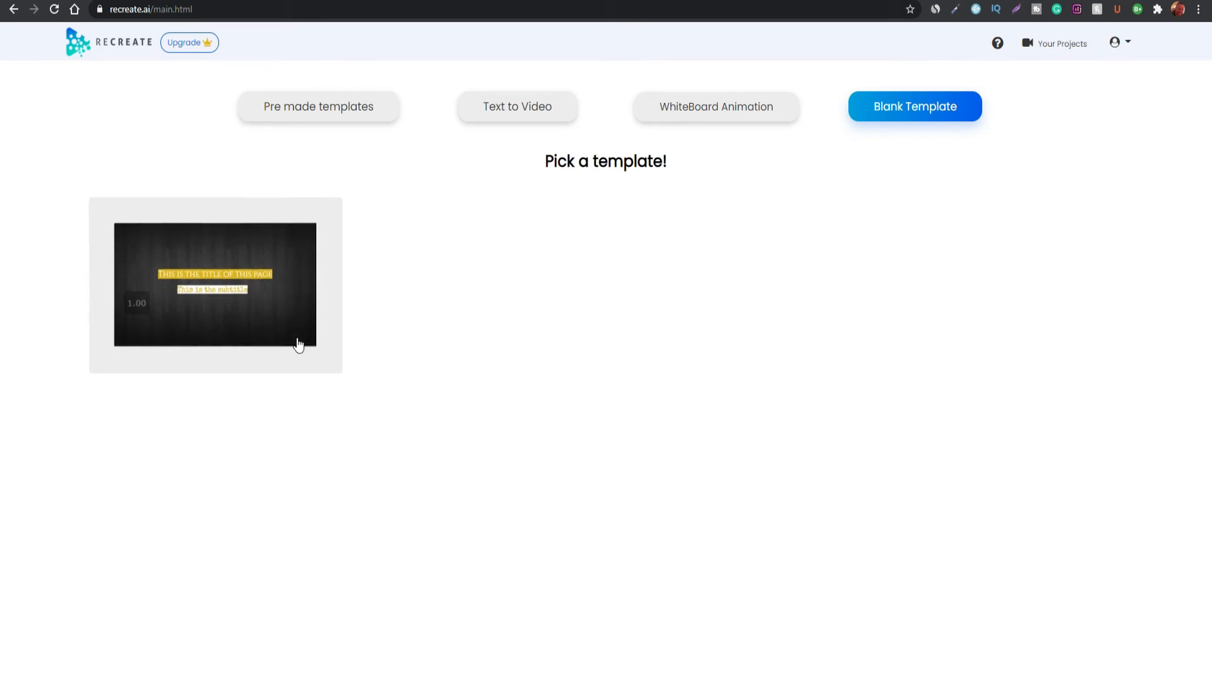
{"action": "left_click", "coordinate": [119, 45]}
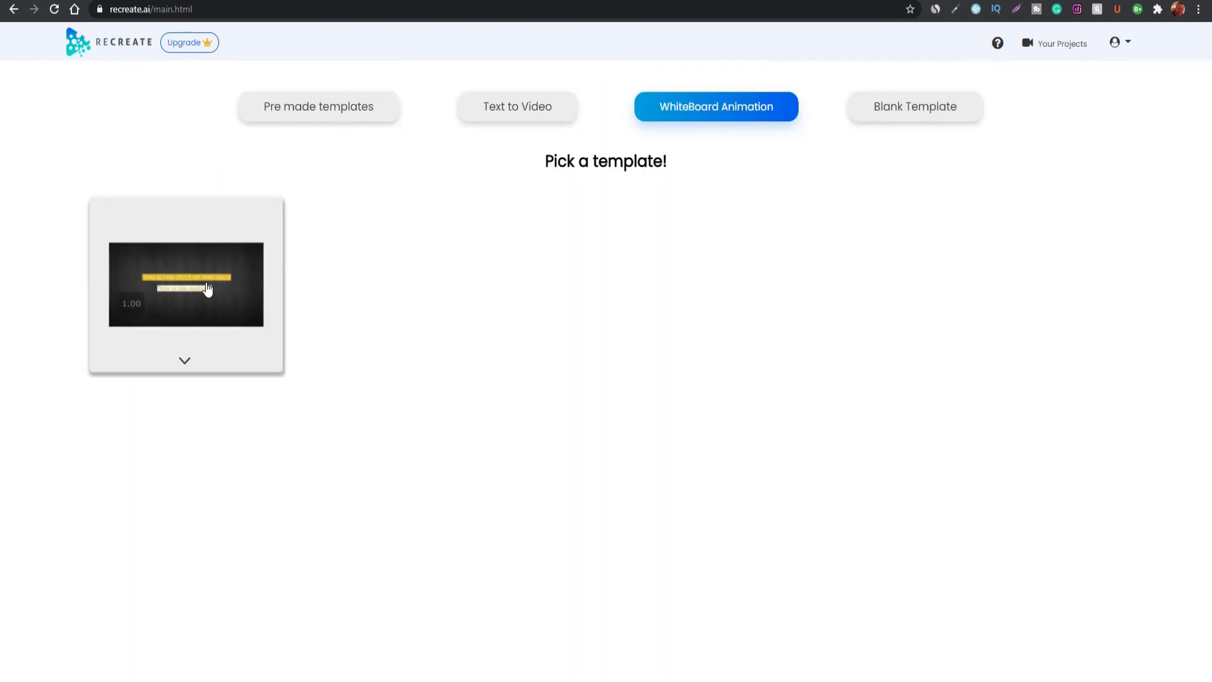
- Start a whiteboard animation from the 16:9 Basic Blank template and switch its stock drawings to the Clothing category
{"action": "left_click", "coordinate": [221, 287]}
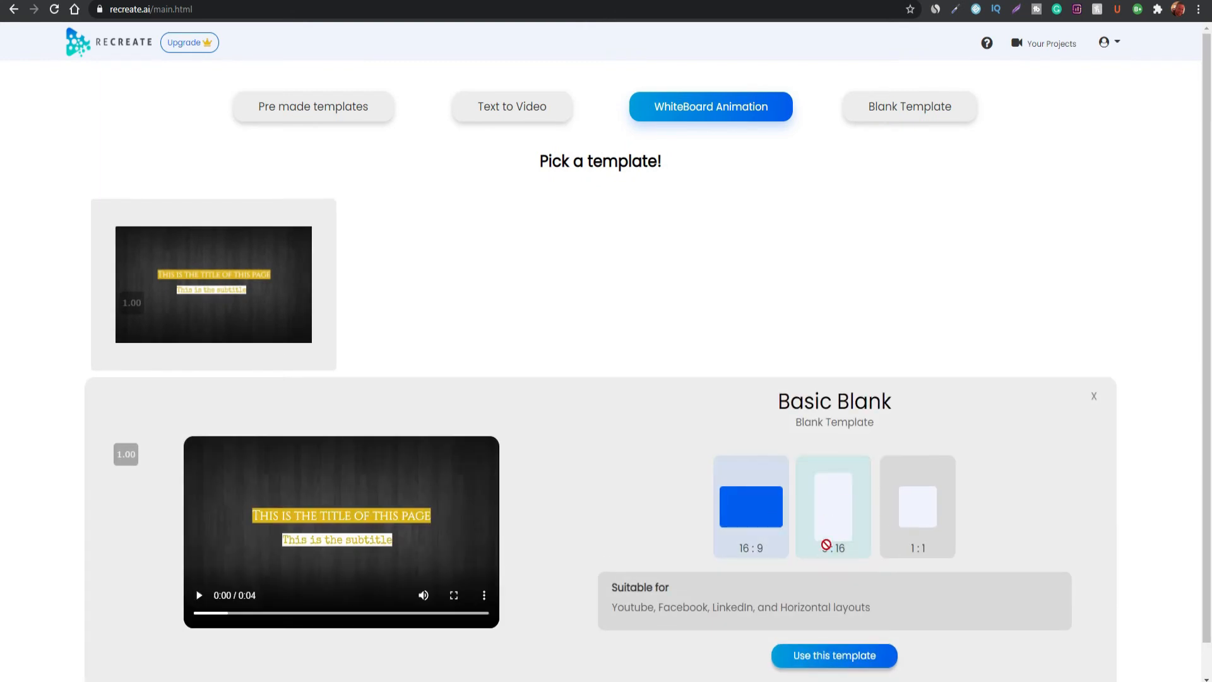
{"action": "left_click", "coordinate": [844, 658]}
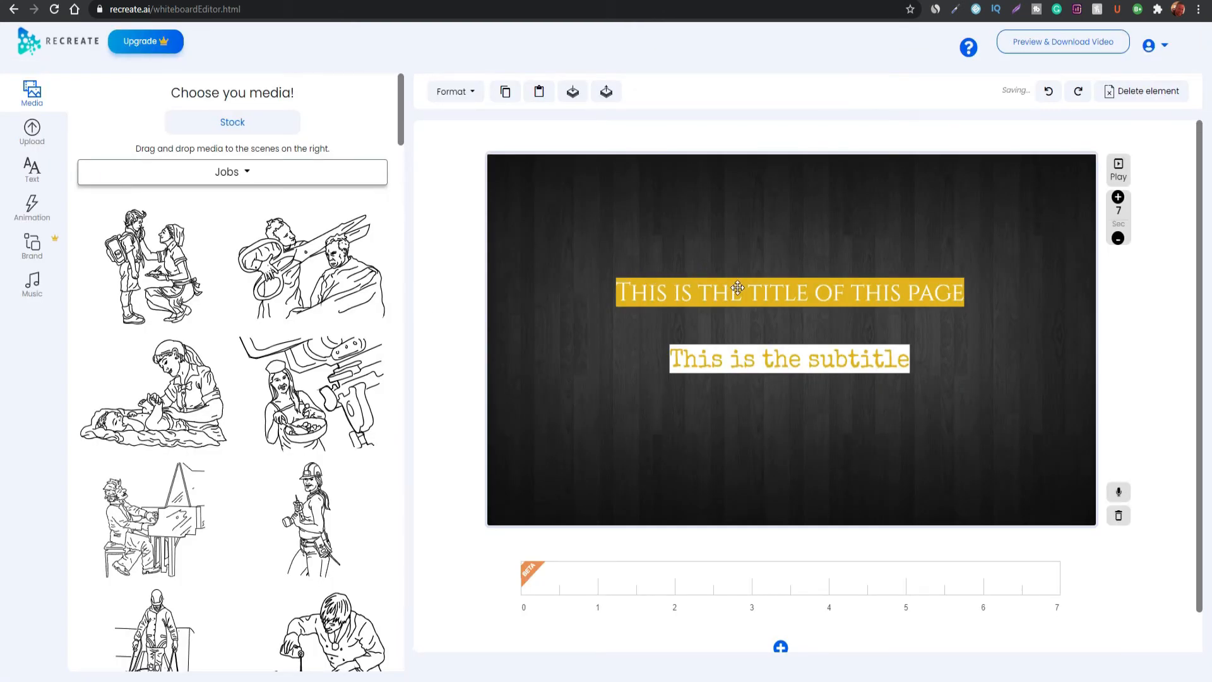
{"action": "left_click", "coordinate": [246, 173]}
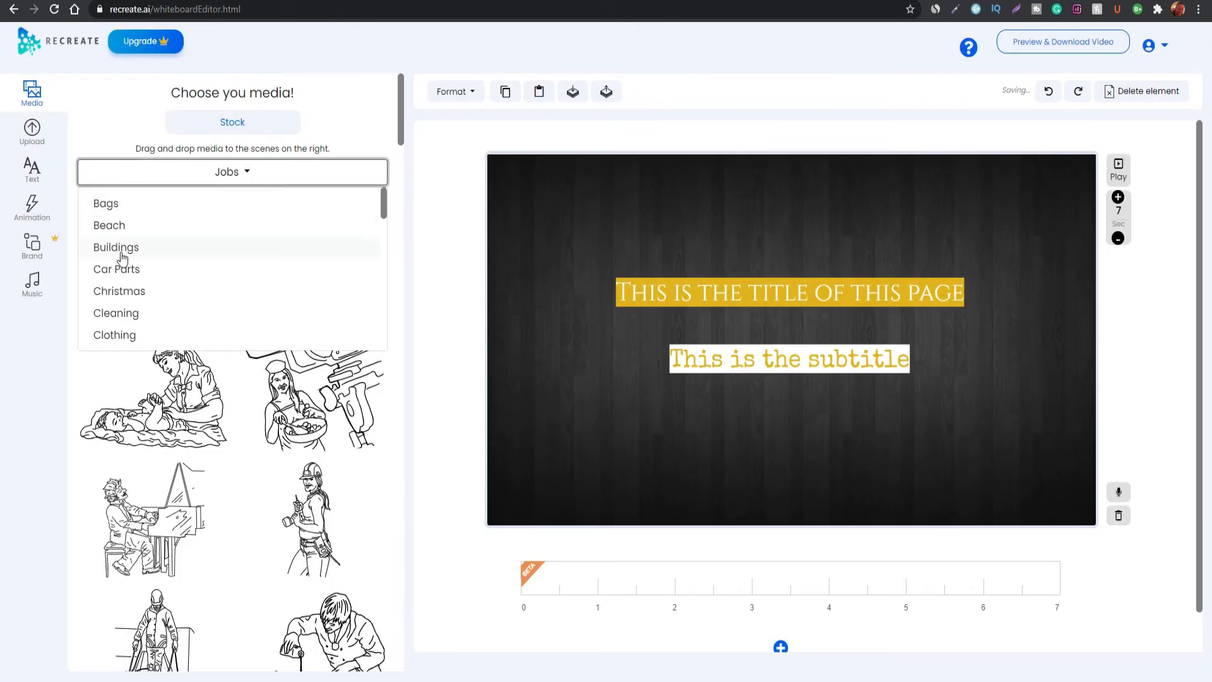
{"action": "left_click", "coordinate": [117, 335]}
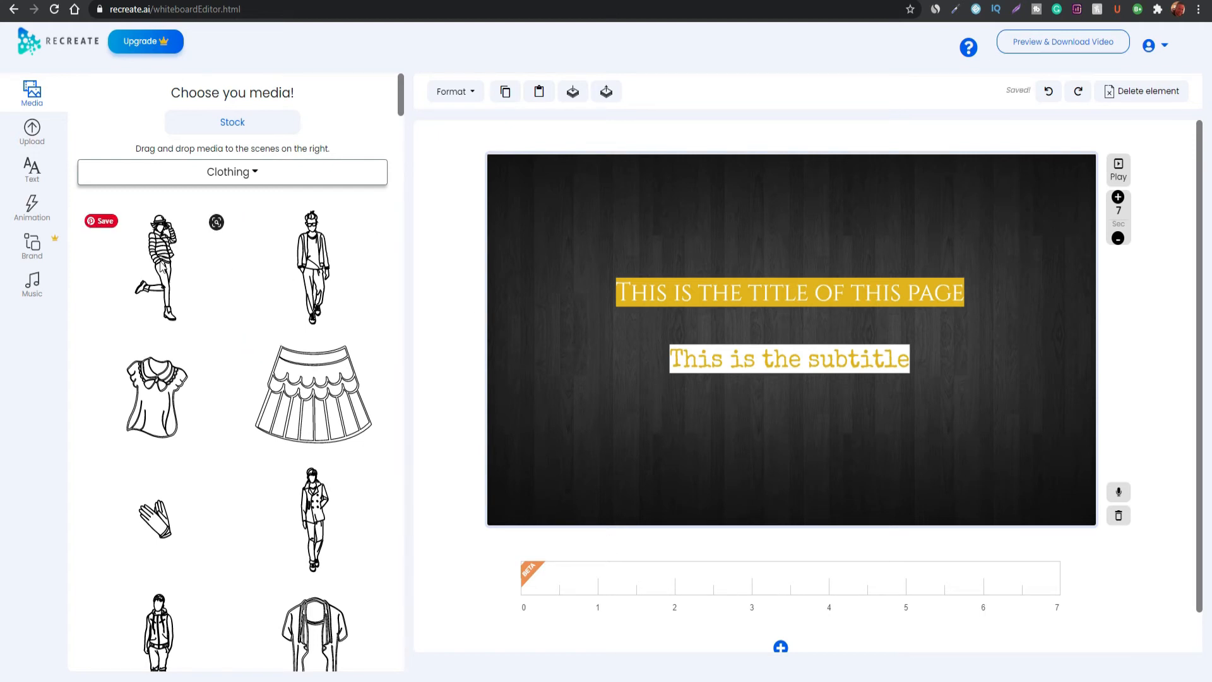
- Open the title for text editing and review the upload, text and animation options
{"action": "left_click", "coordinate": [756, 292]}
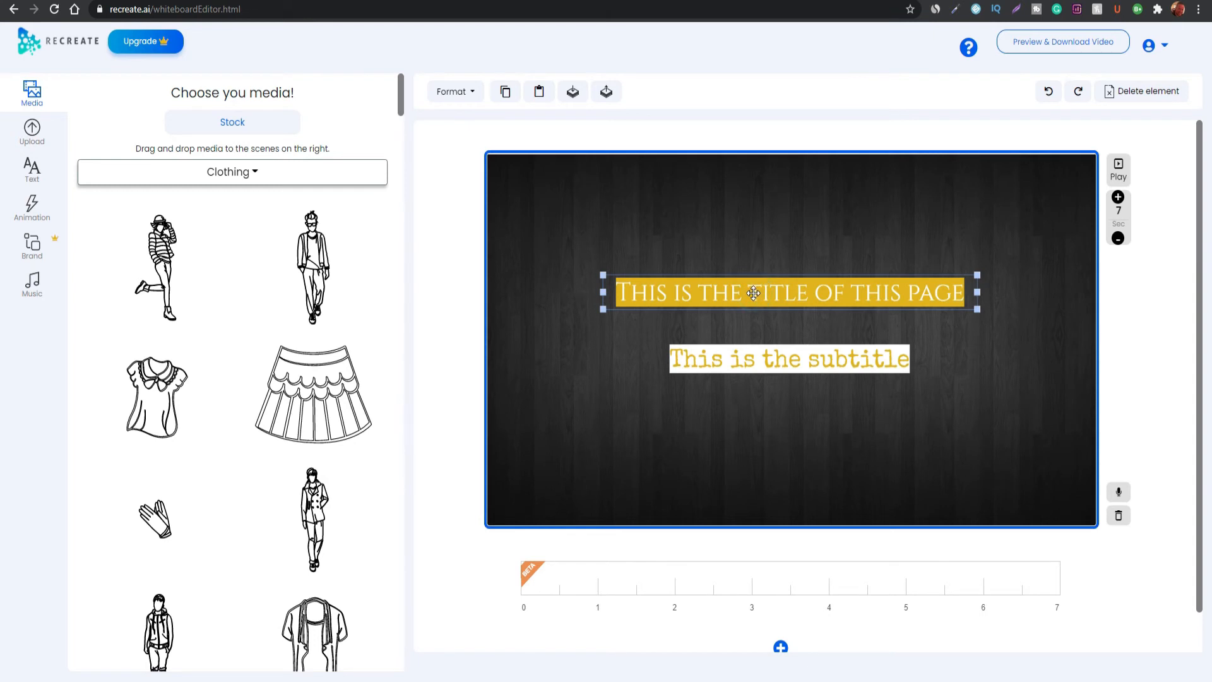
{"action": "left_click", "coordinate": [755, 293]}
{"action": "left_click", "coordinate": [783, 294]}
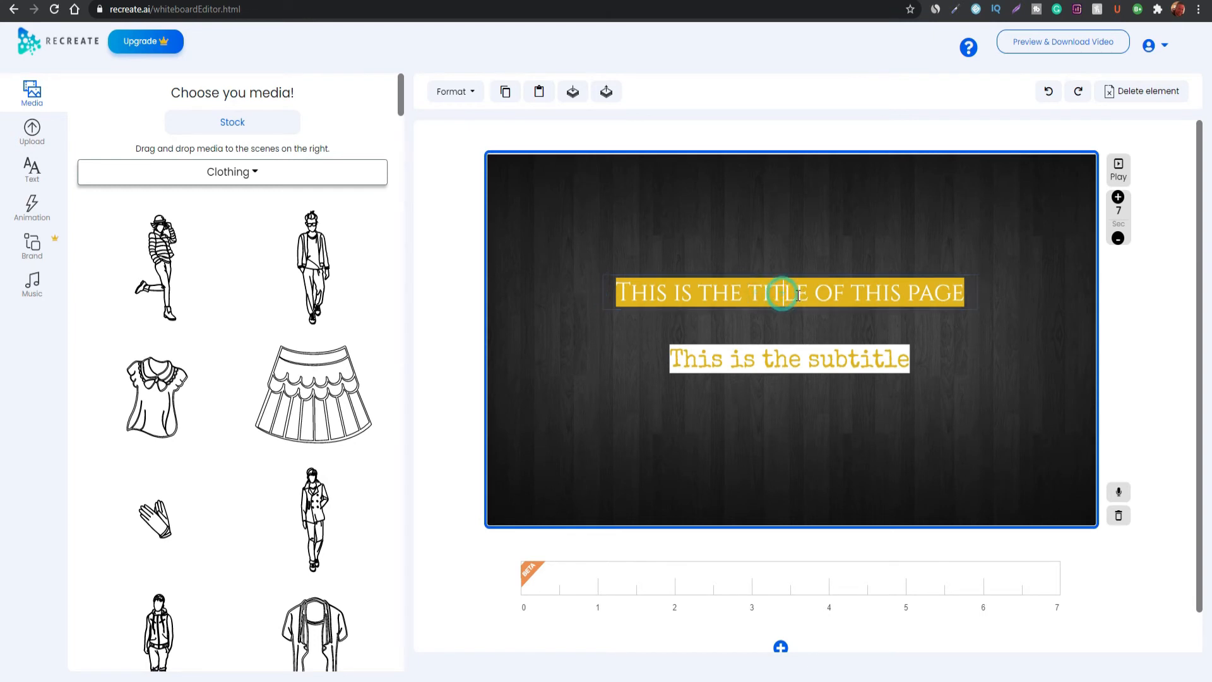
{"action": "left_click", "coordinate": [32, 136]}
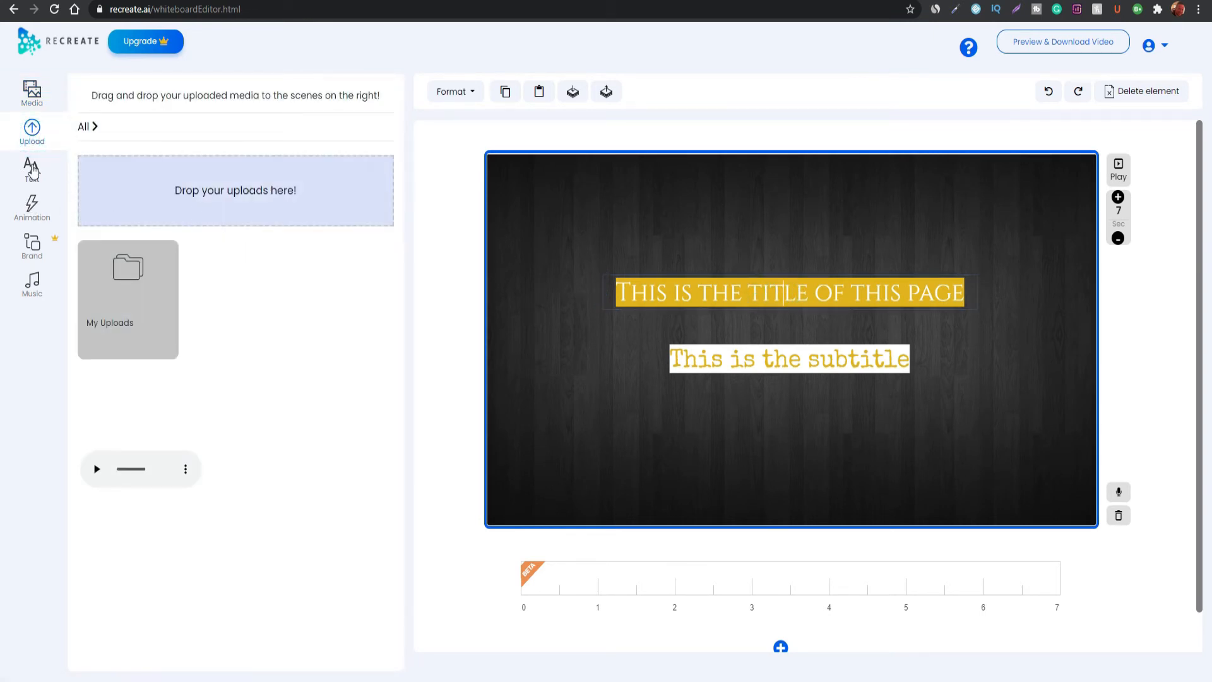
{"action": "left_click", "coordinate": [31, 166]}
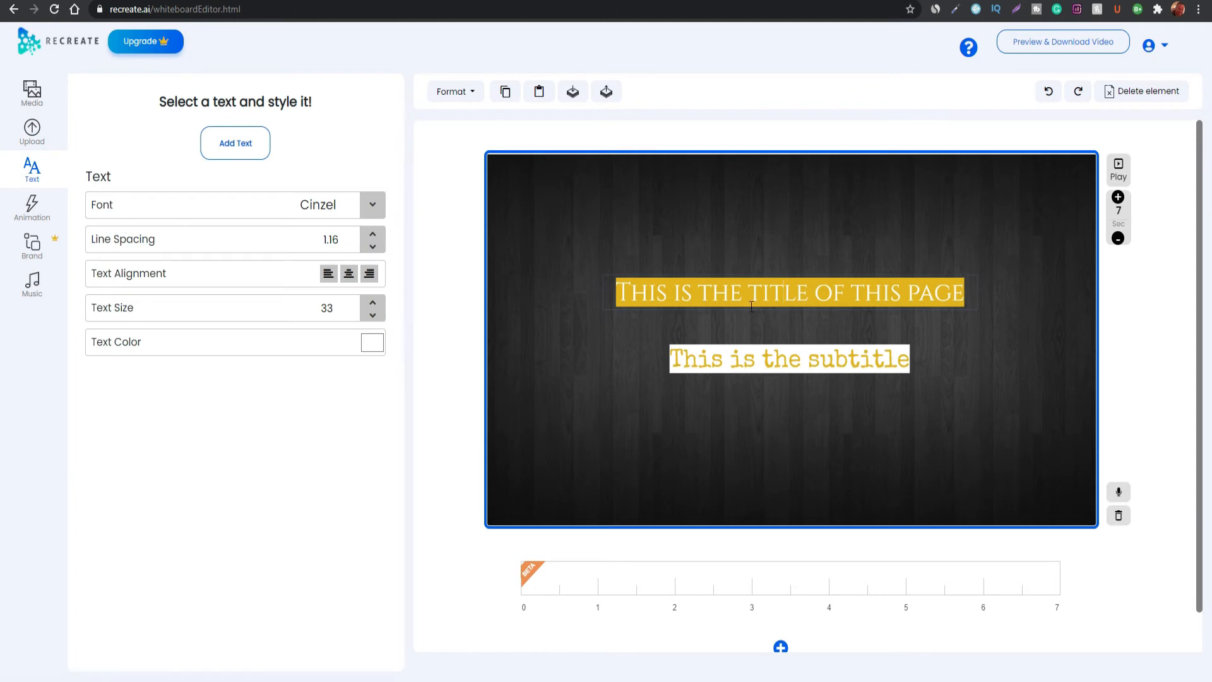
{"action": "left_click", "coordinate": [32, 205]}
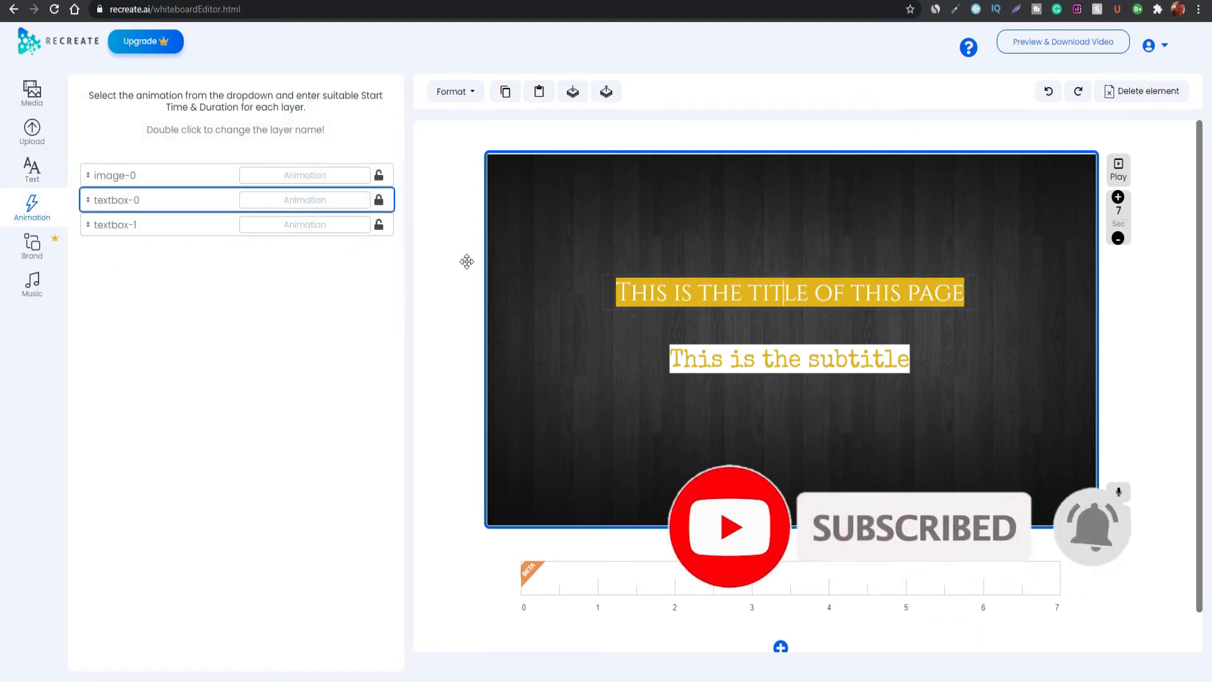
- Add the Clothing drawing of the figure in a hat and striped top to the first scene as a new layer
{"action": "left_click", "coordinate": [32, 94]}
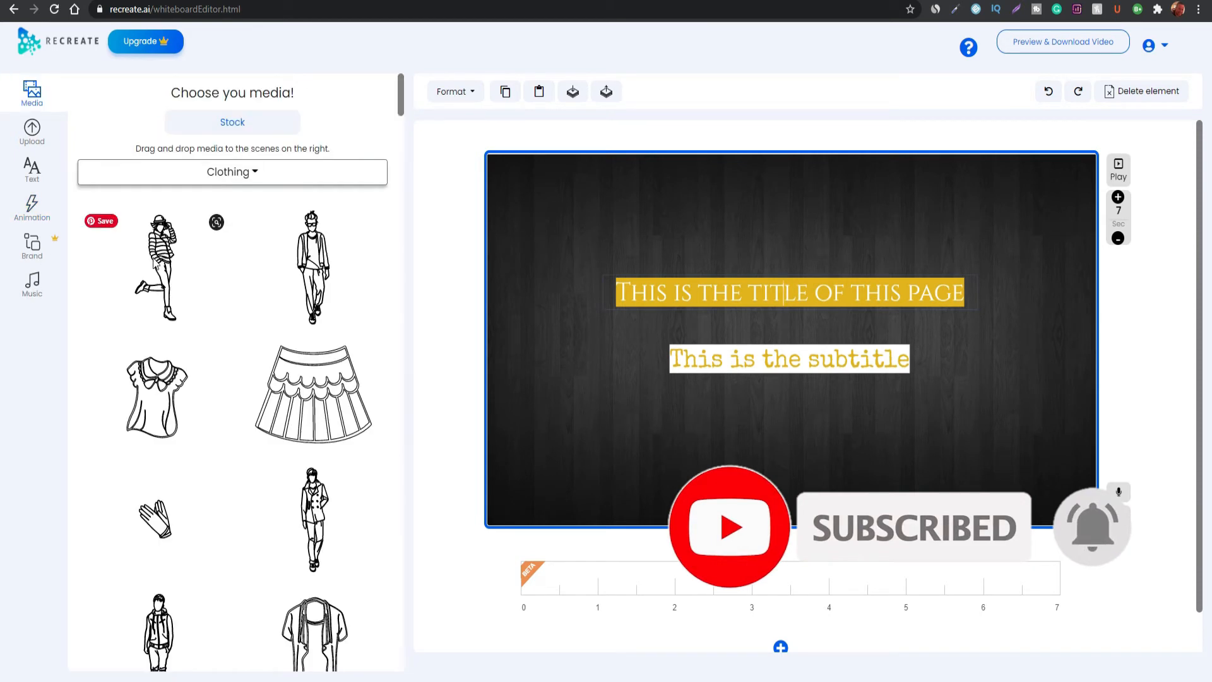
{"action": "left_click_drag", "start_coordinate": [160, 256], "coordinate": [566, 422]}
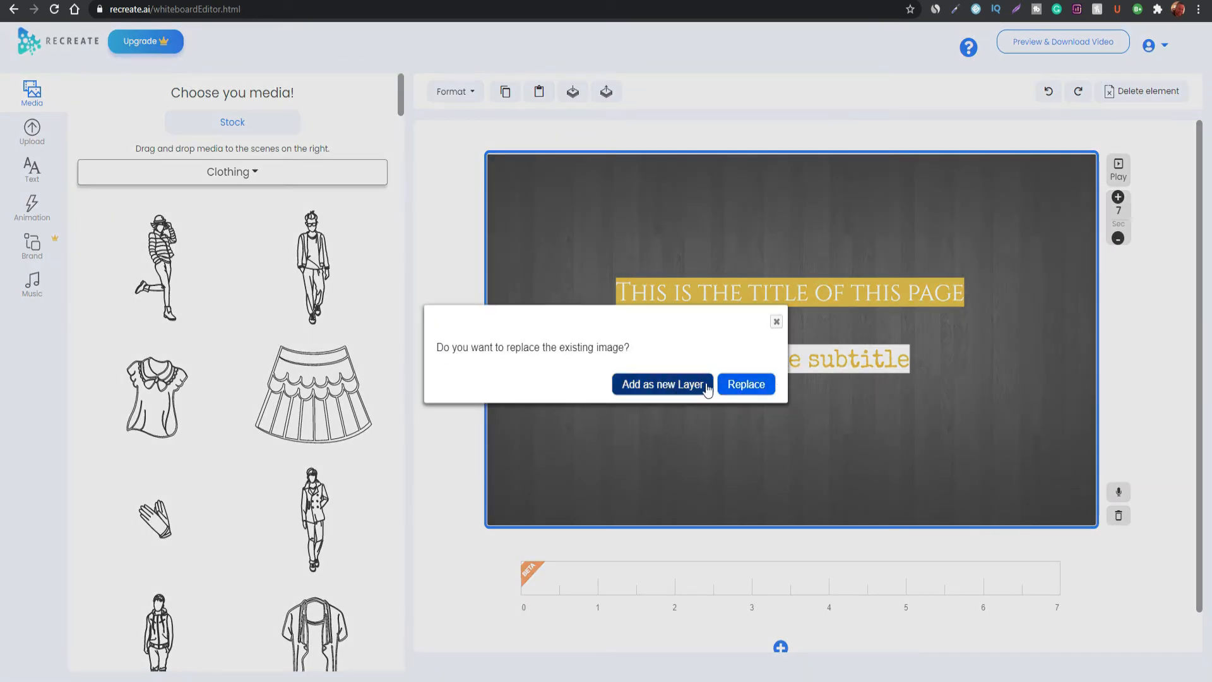
{"action": "left_click", "coordinate": [664, 387]}
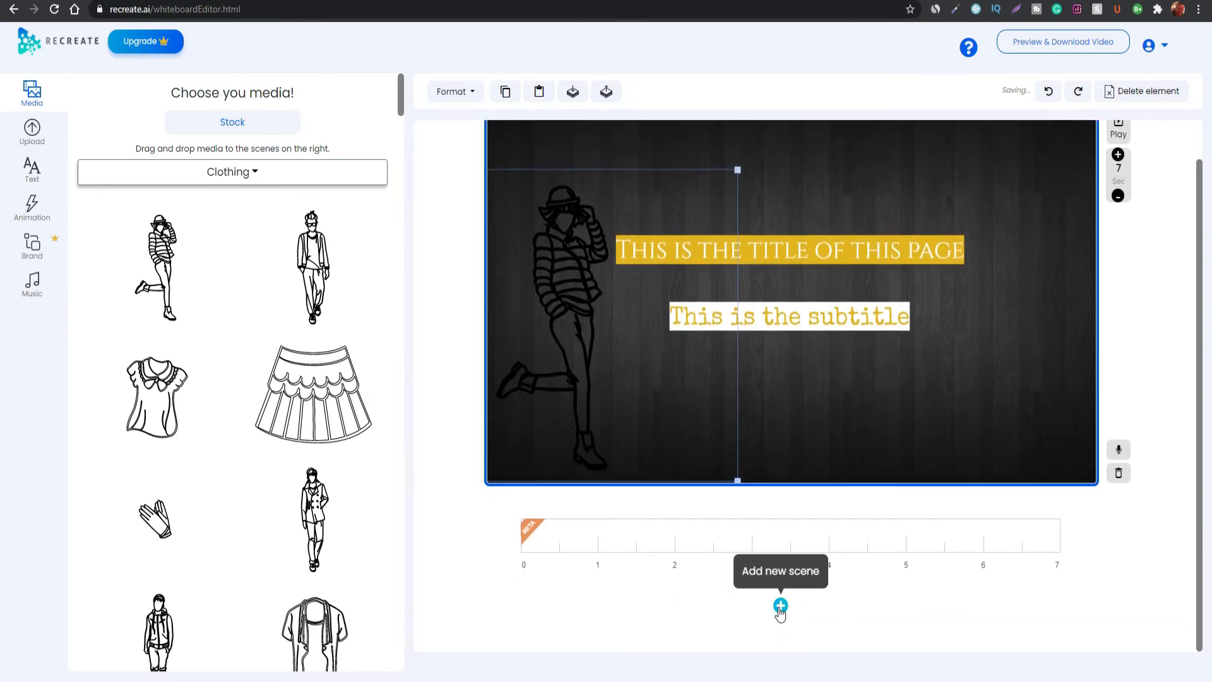
- Add a new scene and place the drawing of the standing figure in a double-breasted coat in it
{"action": "left_click", "coordinate": [780, 604]}
{"action": "scroll", "coordinate": [347, 493], "scroll_direction": "down", "scroll_amount": 5}
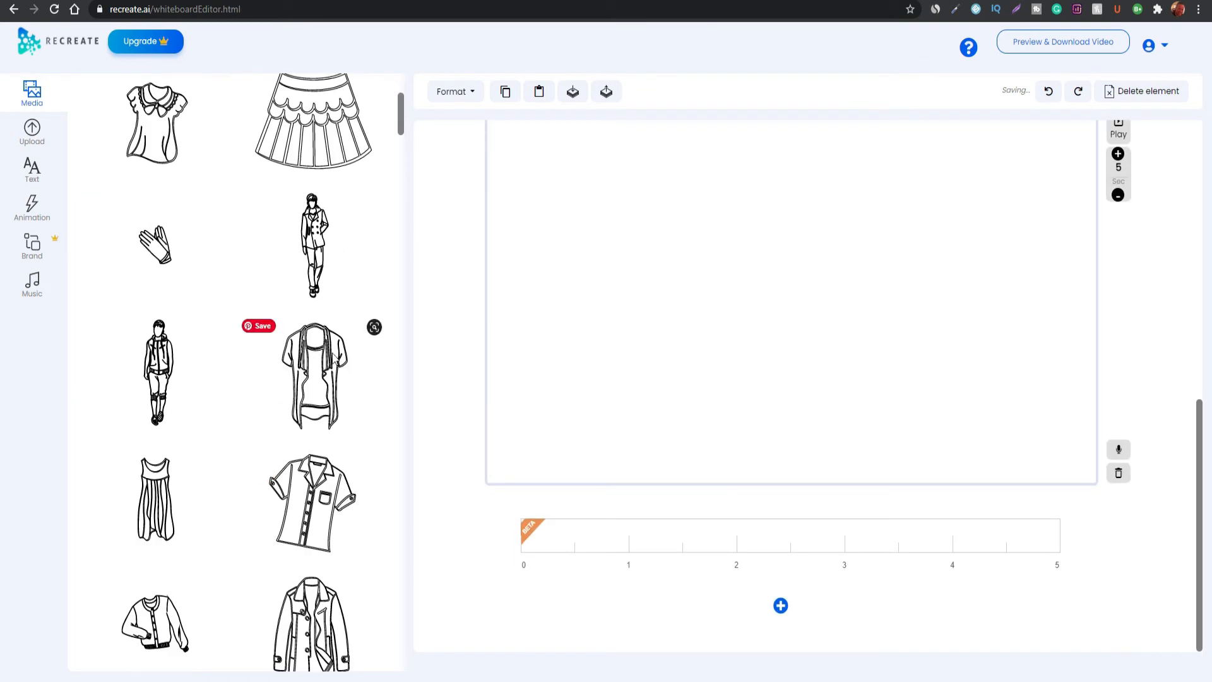
{"action": "left_click_drag", "start_coordinate": [313, 240], "coordinate": [1014, 266]}
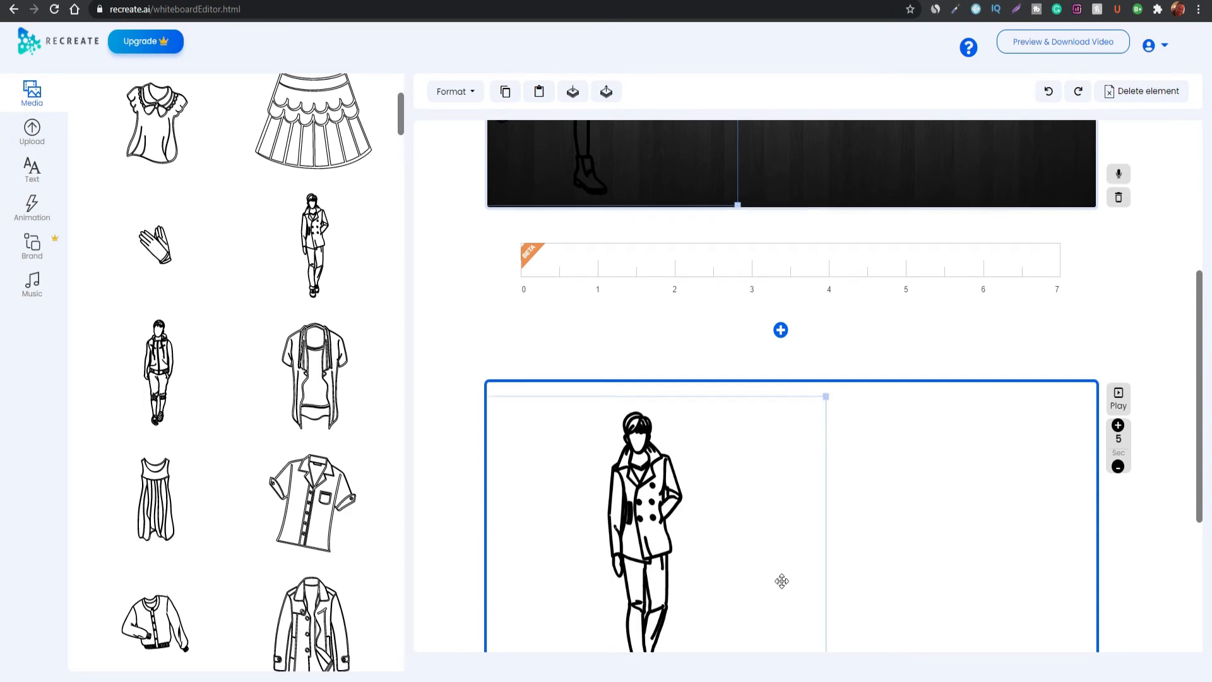
- Switch to the fitness drawings and add the man squatting with a barbell beside the standing figure, enlarged
{"action": "scroll", "coordinate": [781, 579], "scroll_direction": "down", "scroll_amount": 5}
{"action": "scroll", "coordinate": [376, 577], "scroll_direction": "up", "scroll_amount": 5}
{"action": "left_click", "coordinate": [259, 178]}
{"action": "scroll", "coordinate": [231, 303], "scroll_direction": "down", "scroll_amount": 4}
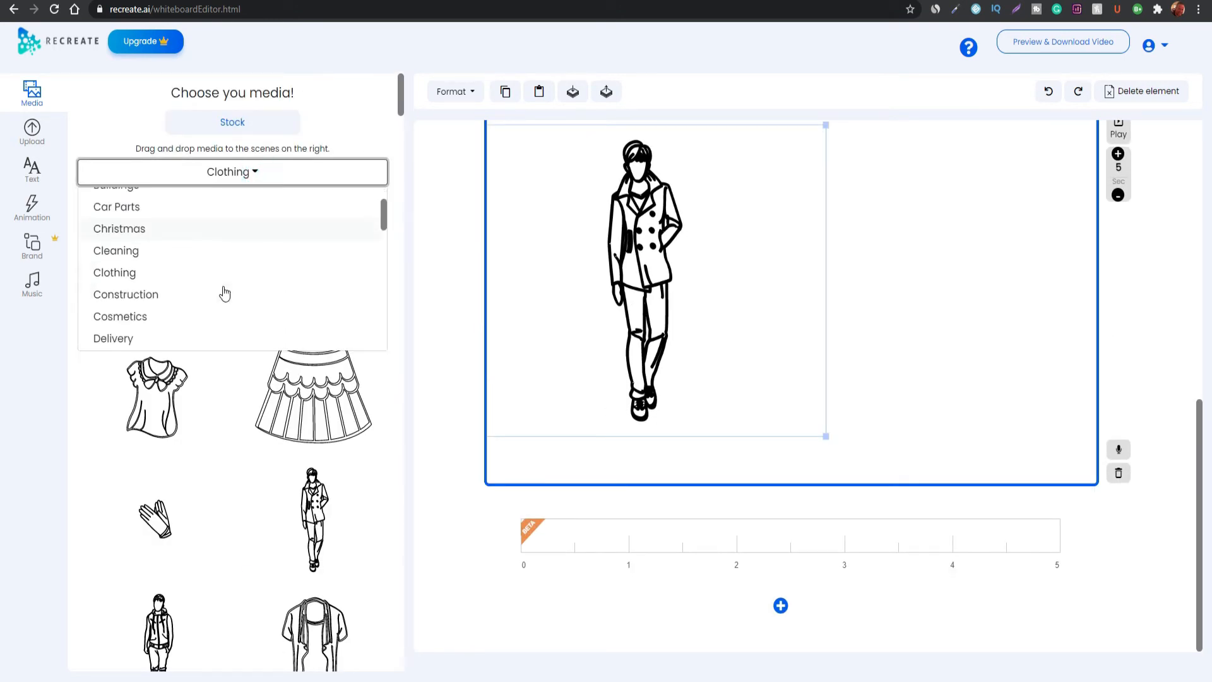
{"action": "left_click", "coordinate": [189, 236]}
{"action": "left_click_drag", "start_coordinate": [154, 379], "coordinate": [571, 184]}
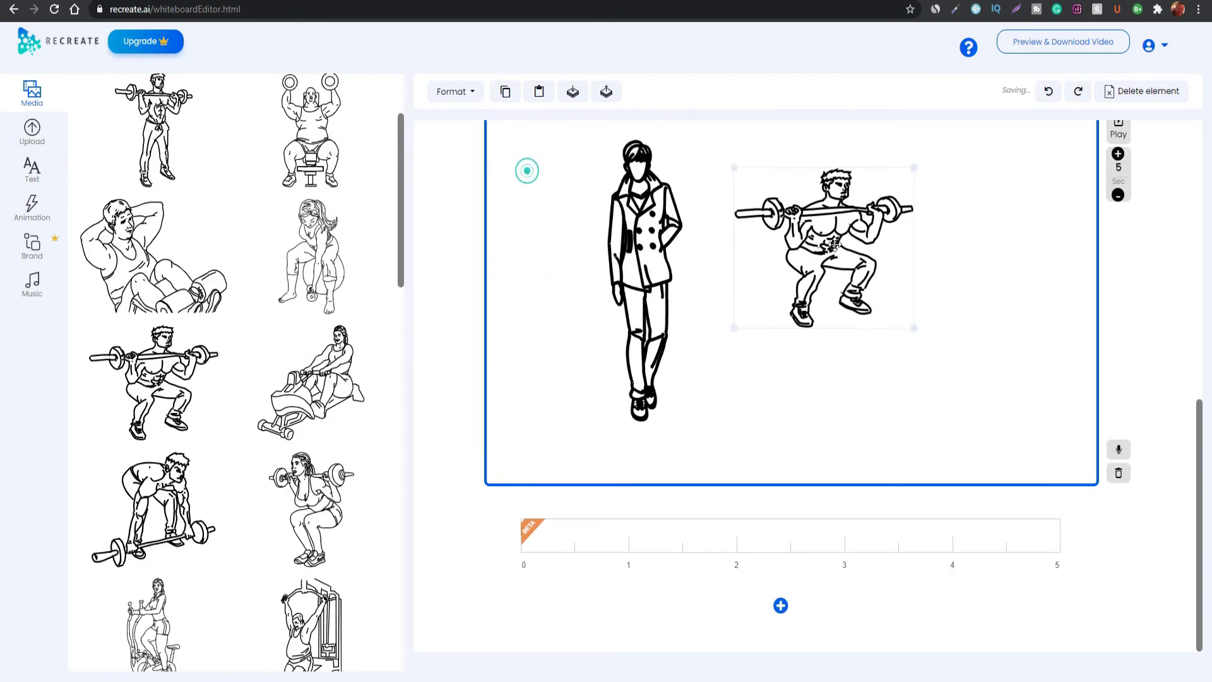
{"action": "left_click_drag", "start_coordinate": [755, 189], "coordinate": [875, 274]}
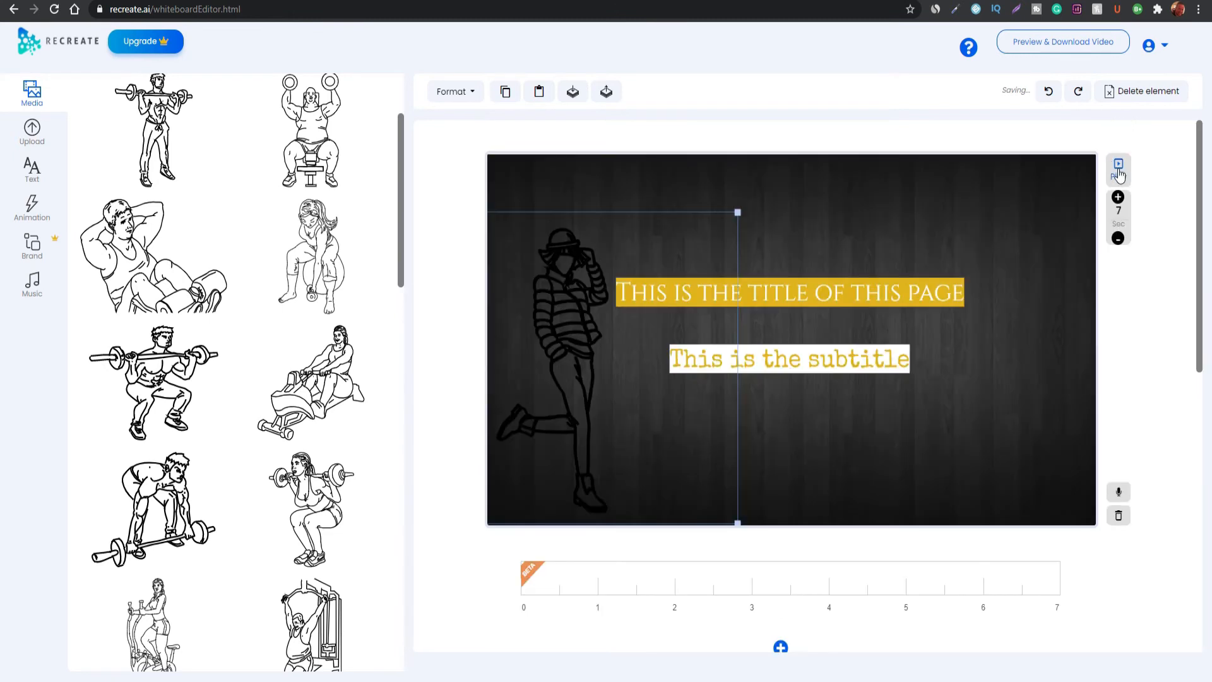
- Play the first scene, extend its duration to 8 seconds and play it again
{"action": "left_click", "coordinate": [1119, 172]}
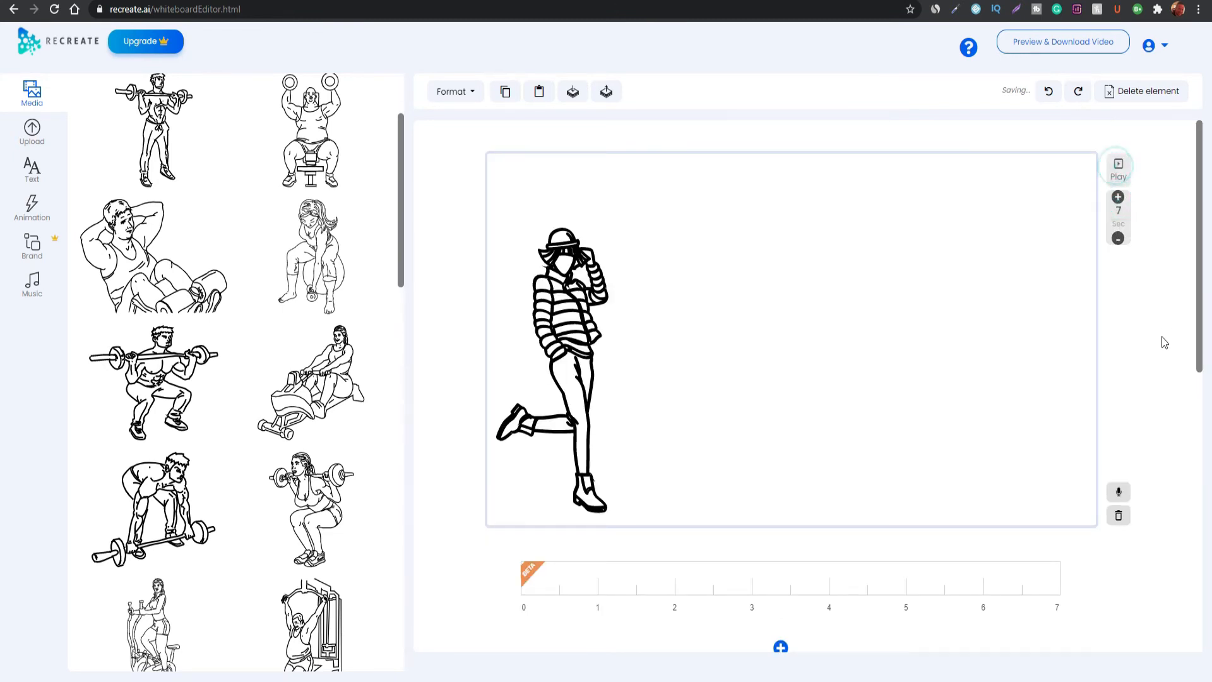
{"action": "left_click", "coordinate": [1118, 198]}
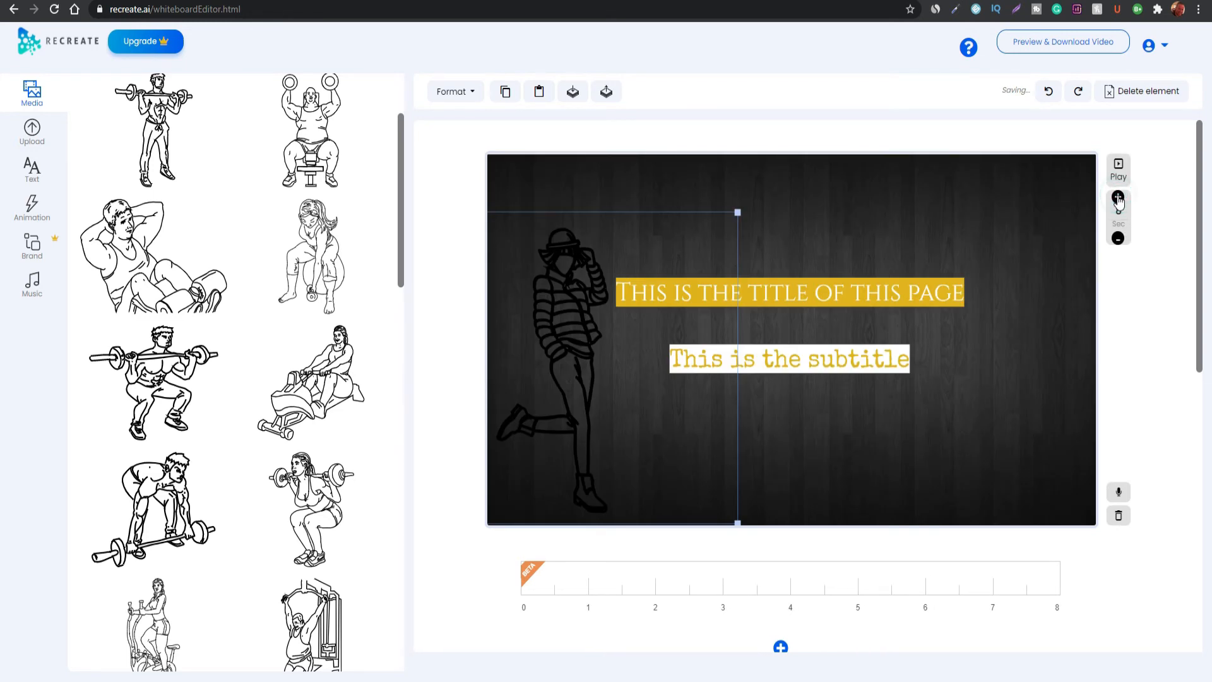
{"action": "left_click", "coordinate": [1120, 168]}
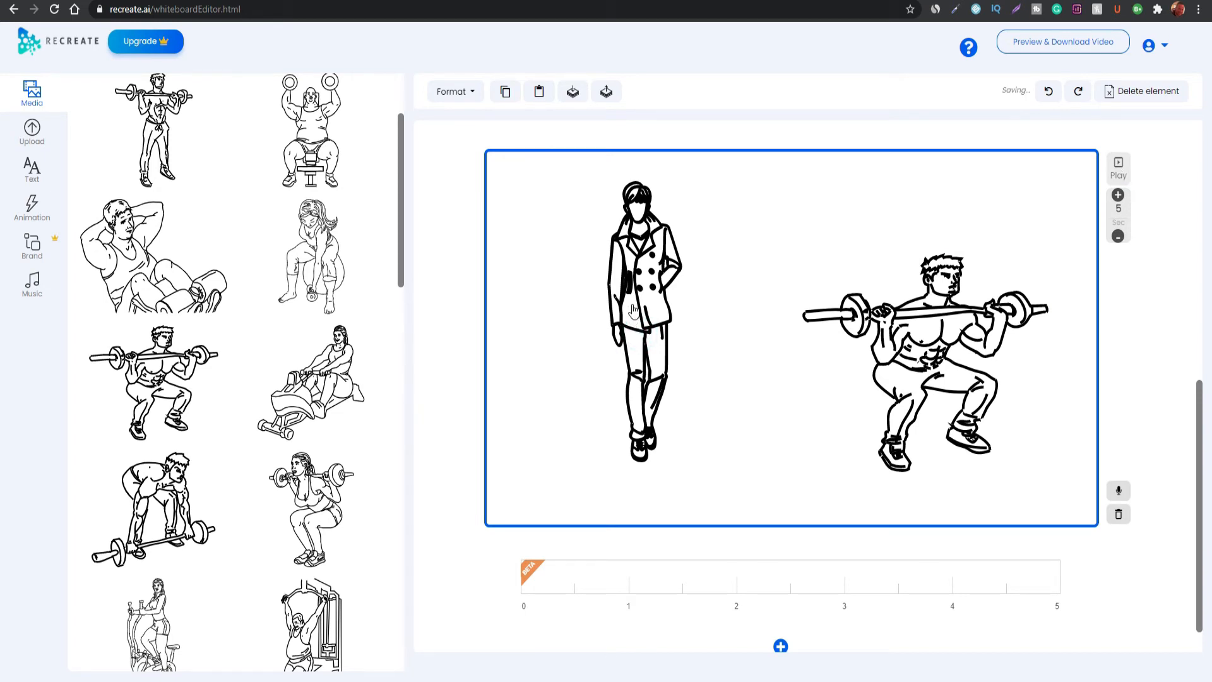
- Move the barbell drawing in the second scene slightly closer to the standing figure
{"action": "left_click", "coordinate": [964, 312]}
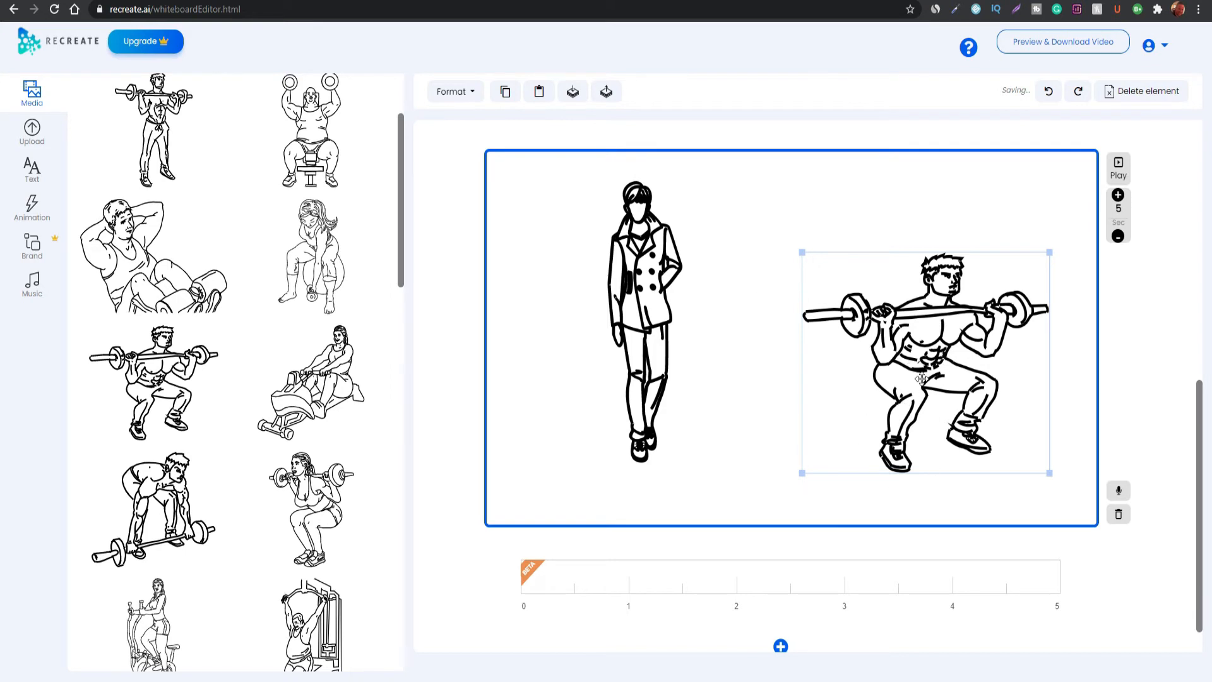
{"action": "left_click_drag", "start_coordinate": [947, 373], "coordinate": [906, 372]}
{"action": "left_click_drag", "start_coordinate": [883, 323], "coordinate": [900, 331]}
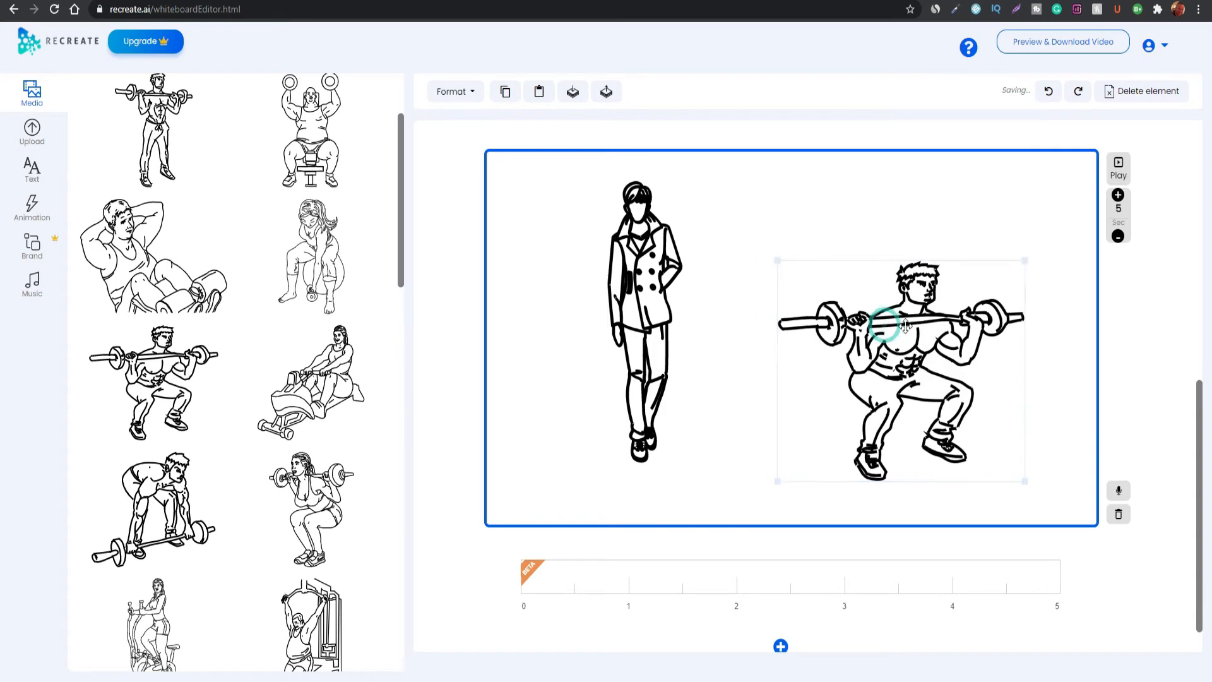
- Set the second scene's duration to 10 seconds
{"action": "left_click", "coordinate": [1119, 195]}
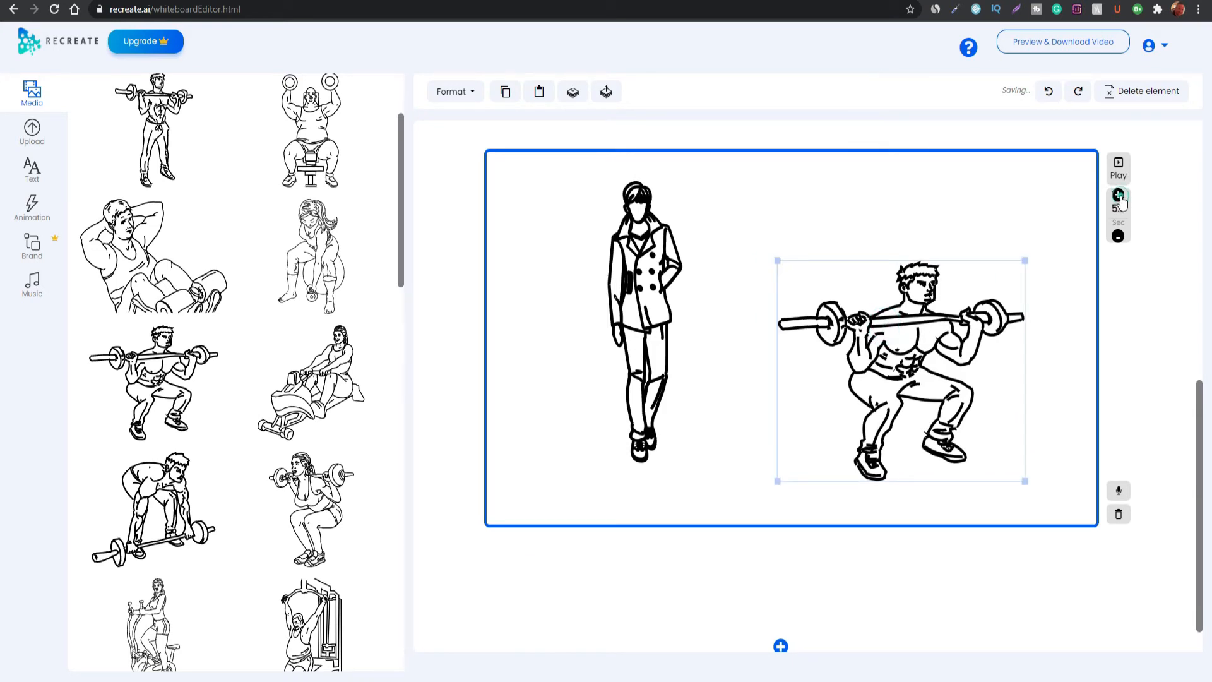
{"action": "left_click", "coordinate": [1118, 196]}
{"action": "left_click", "coordinate": [1119, 196]}
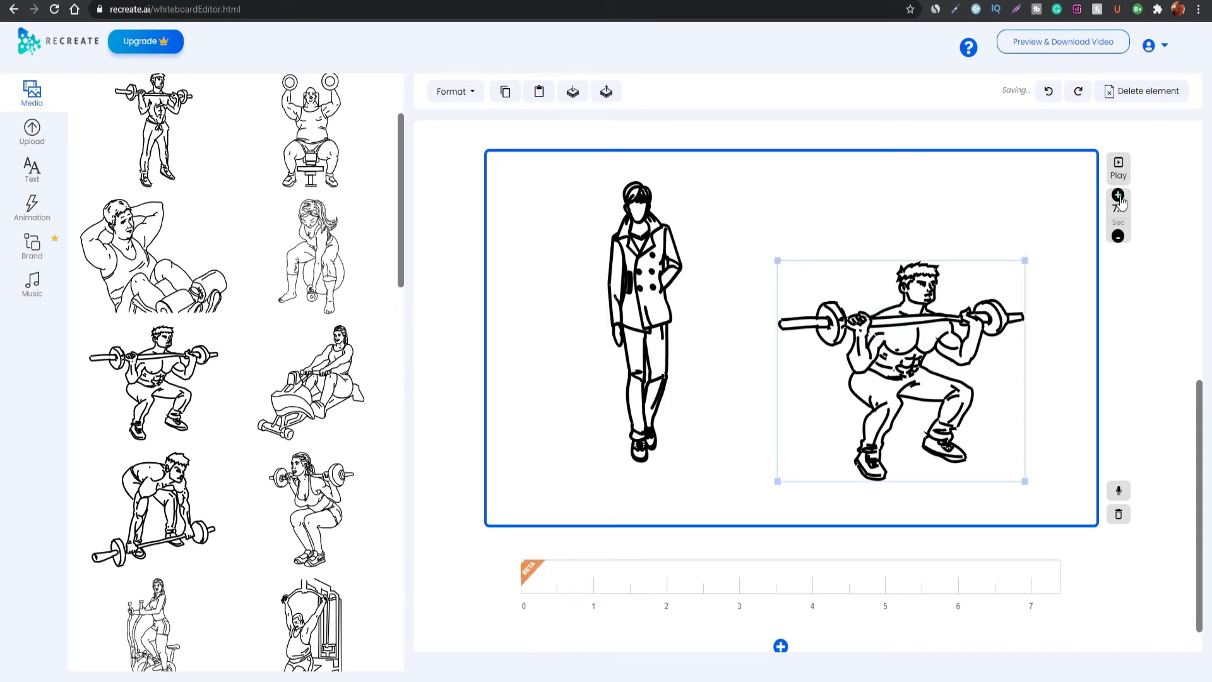
{"action": "left_click", "coordinate": [1119, 196]}
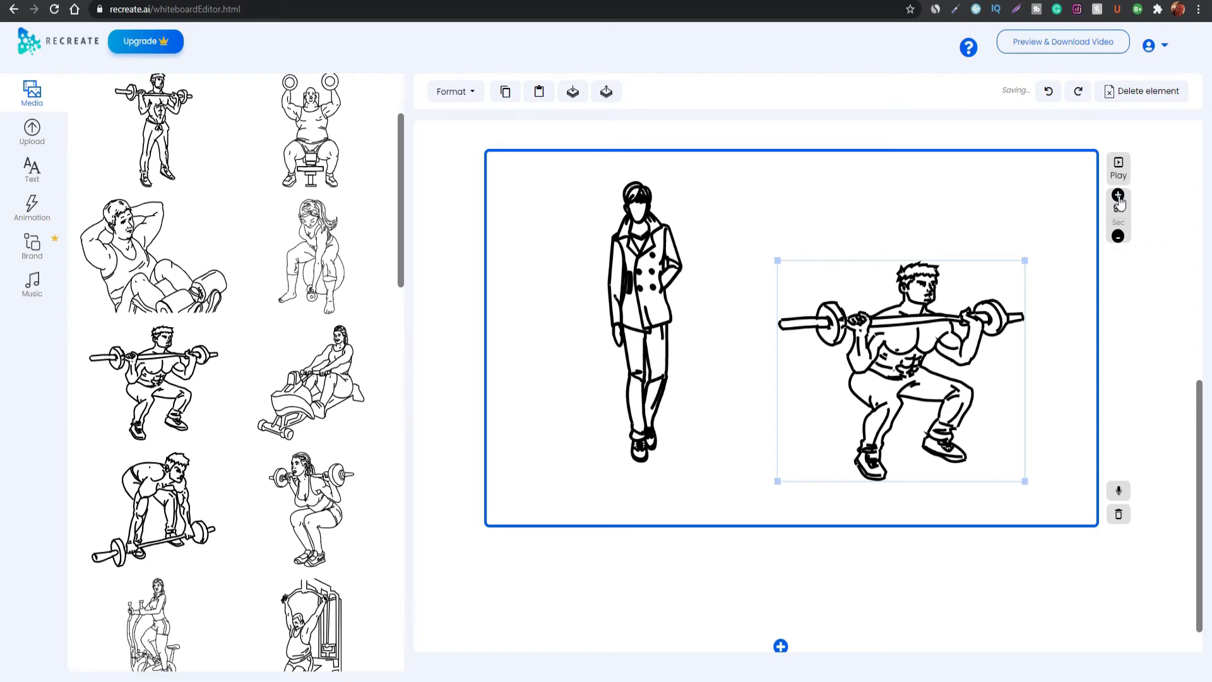
{"action": "left_click", "coordinate": [1119, 196]}
{"action": "left_click", "coordinate": [1119, 196]}
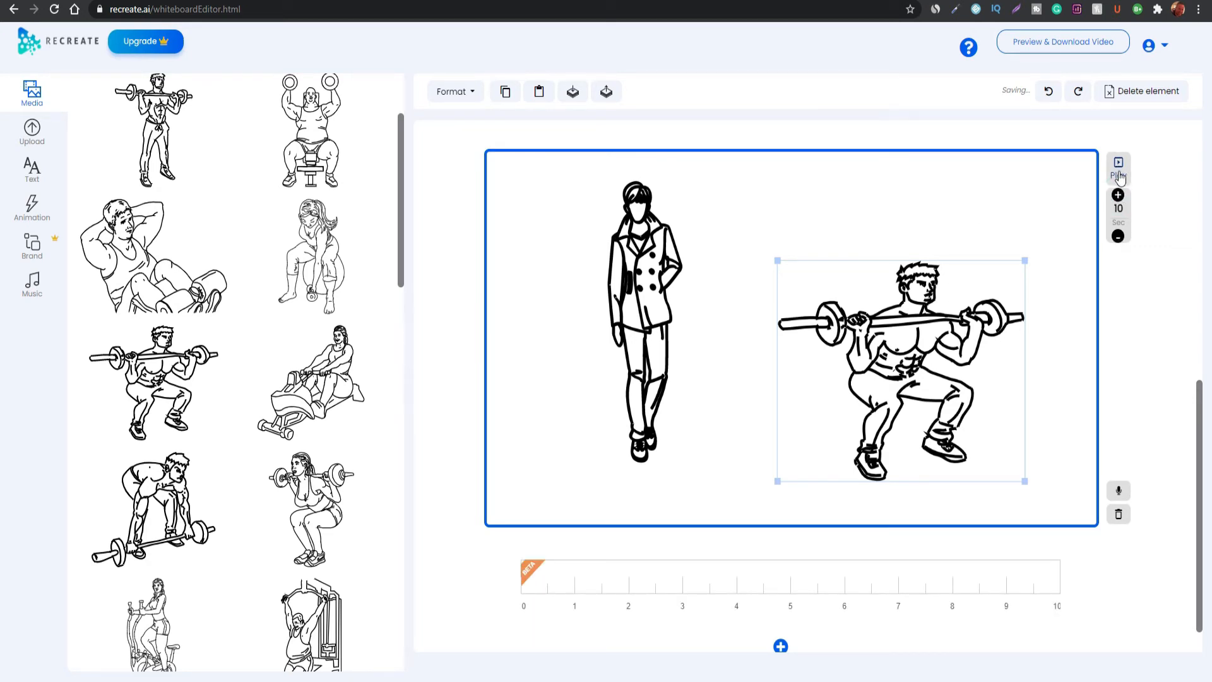
- Play the second scene and shift the barbell drawing slightly down and away from the standing figure
{"action": "left_click", "coordinate": [1067, 204]}
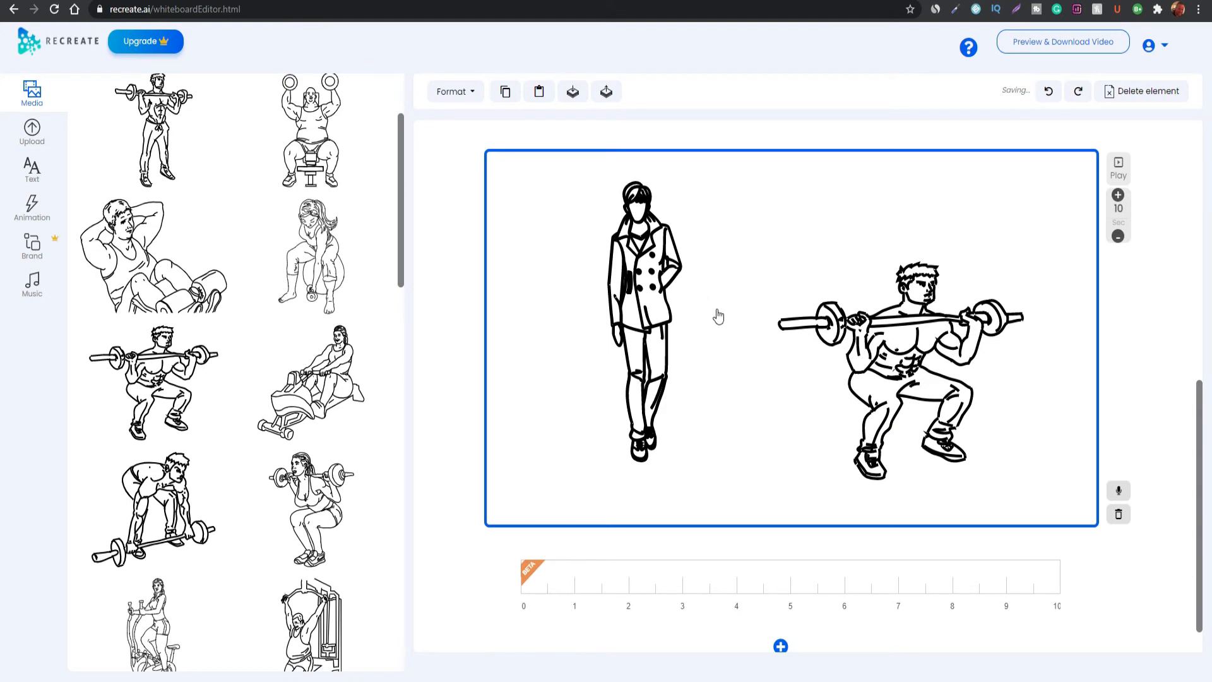
{"action": "left_click", "coordinate": [892, 373]}
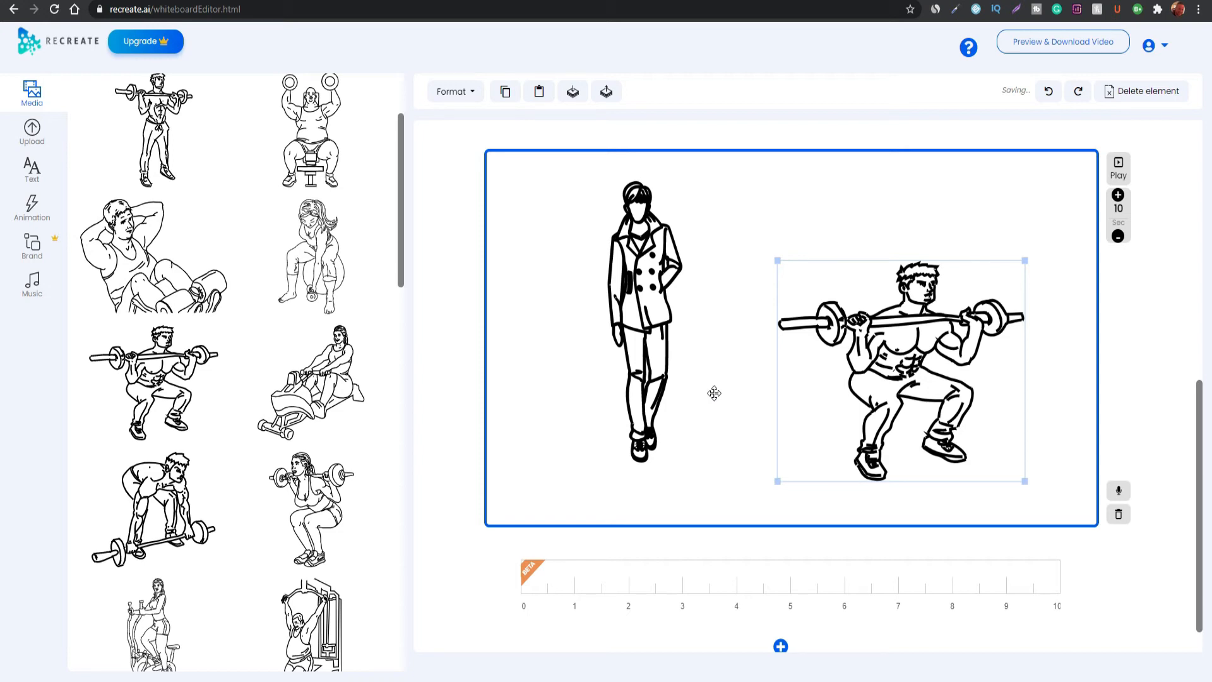
{"action": "mouse_move", "coordinate": [909, 335]}
{"action": "left_mouse_down"}
{"action": "mouse_move", "coordinate": [909, 318]}
{"action": "mouse_move", "coordinate": [927, 342]}
{"action": "left_mouse_up"}
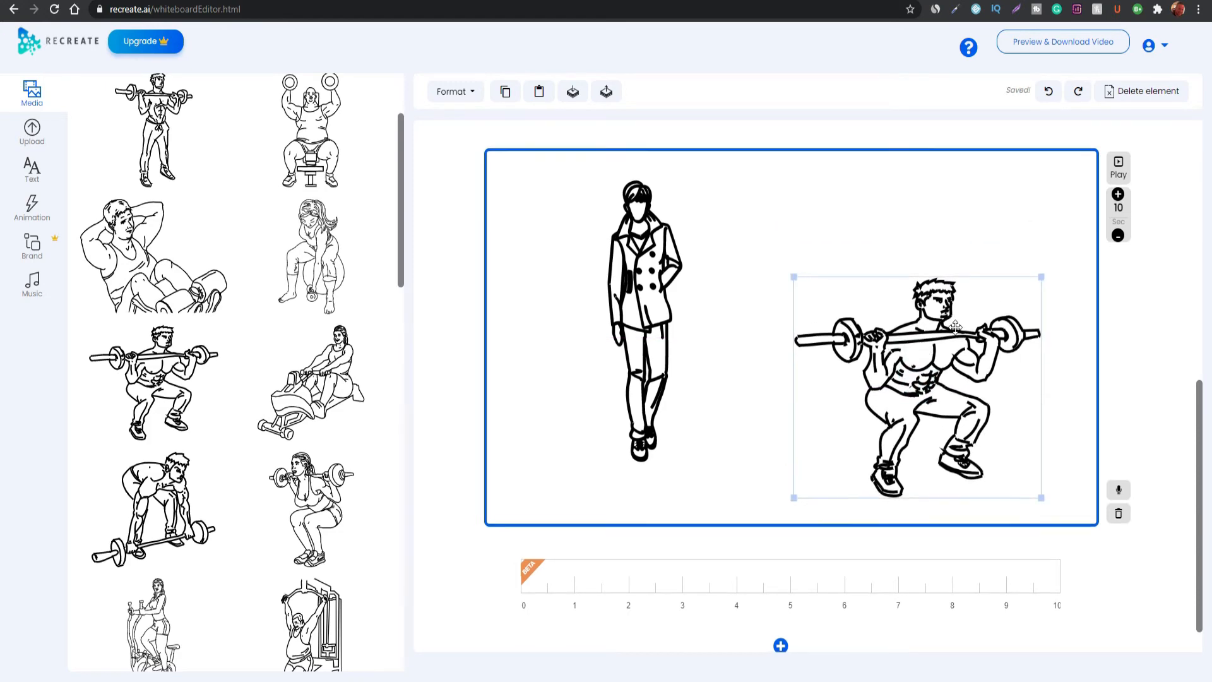
- Shift the barbell drawing in the second scene slightly up and further away from the standing figure
{"action": "scroll", "coordinate": [969, 325], "scroll_direction": "up", "scroll_amount": 7}
{"action": "scroll", "coordinate": [969, 327], "scroll_direction": "down", "scroll_amount": 7}
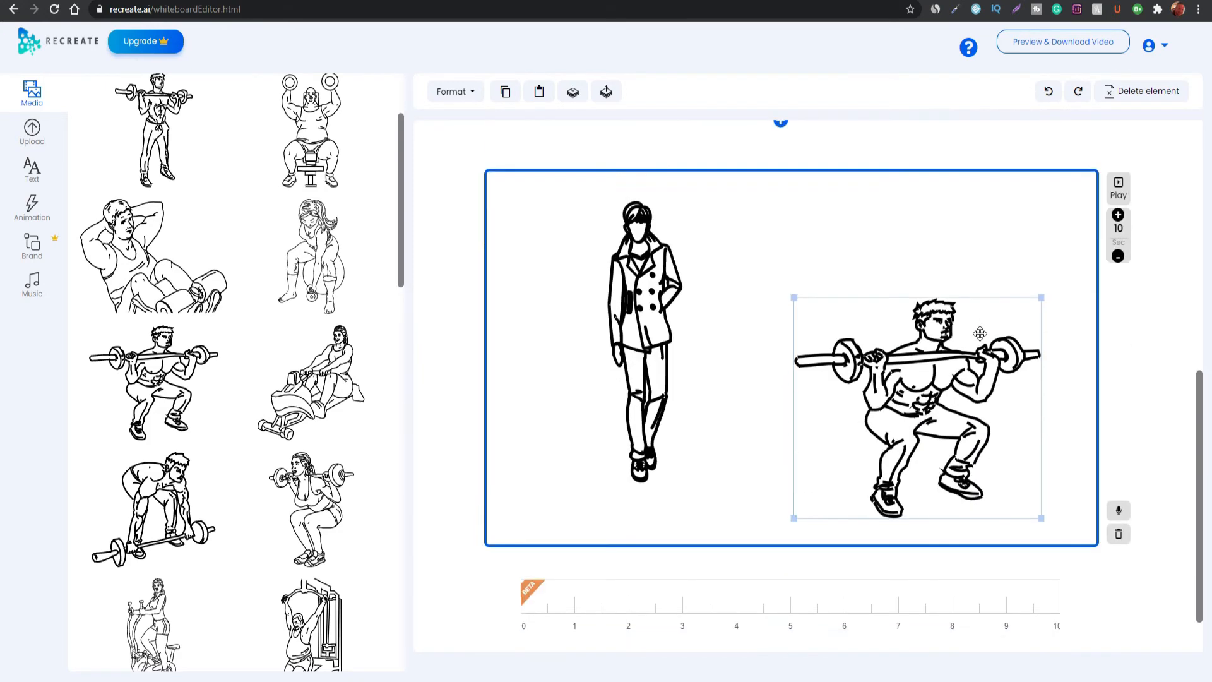
{"action": "scroll", "coordinate": [979, 333], "scroll_direction": "down", "scroll_amount": 1}
{"action": "left_click_drag", "start_coordinate": [896, 335], "coordinate": [902, 328]}
{"action": "scroll", "coordinate": [681, 301], "scroll_direction": "up", "scroll_amount": 1}
- Show the text styling options and open the whole video's preview and download dialog, closing it without downloading
{"action": "left_click", "coordinate": [34, 182]}
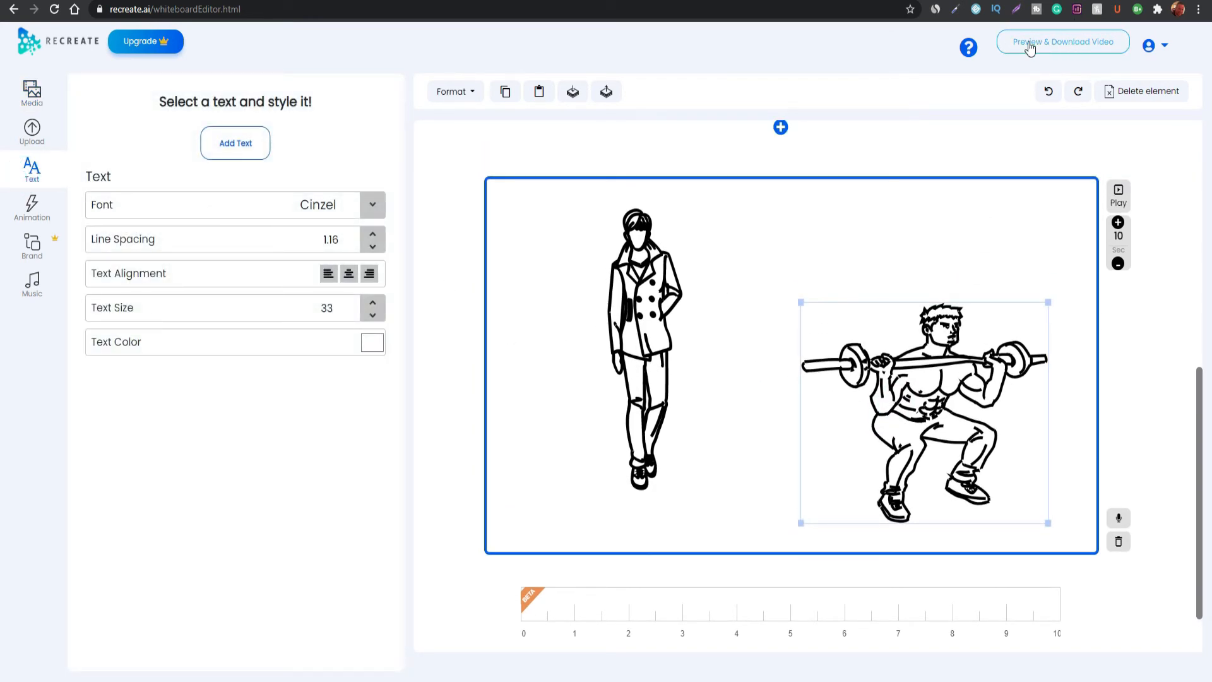
{"action": "left_click", "coordinate": [1074, 43]}
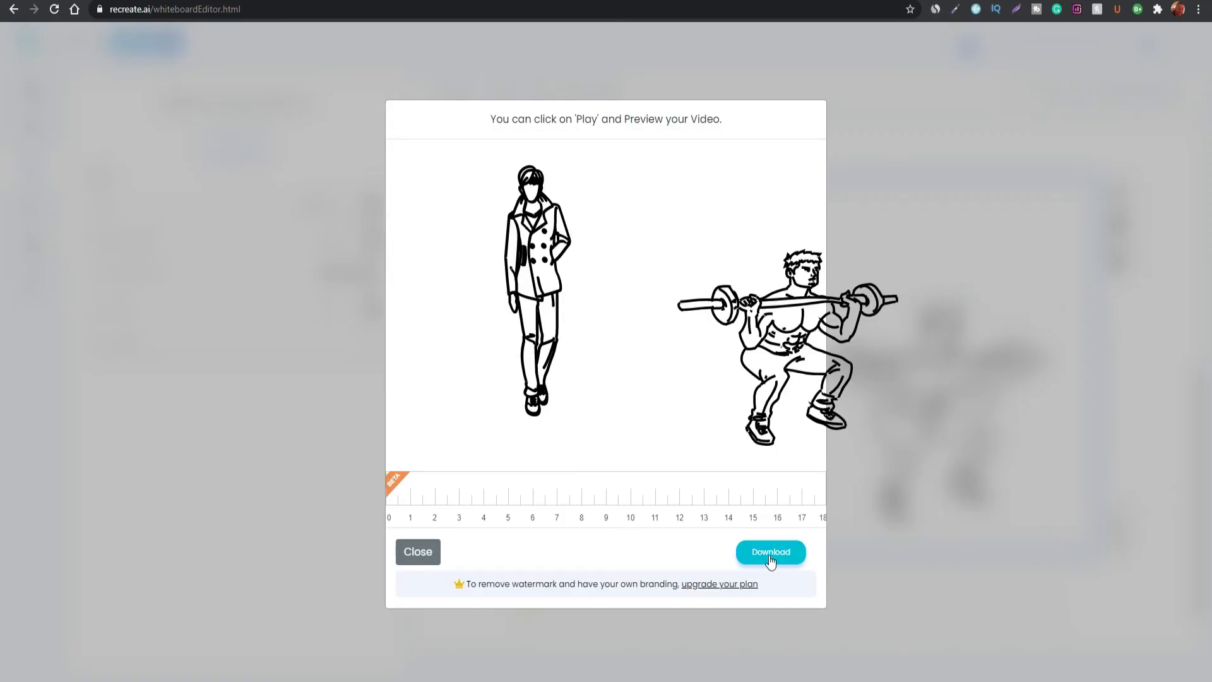
{"action": "left_click", "coordinate": [418, 553]}
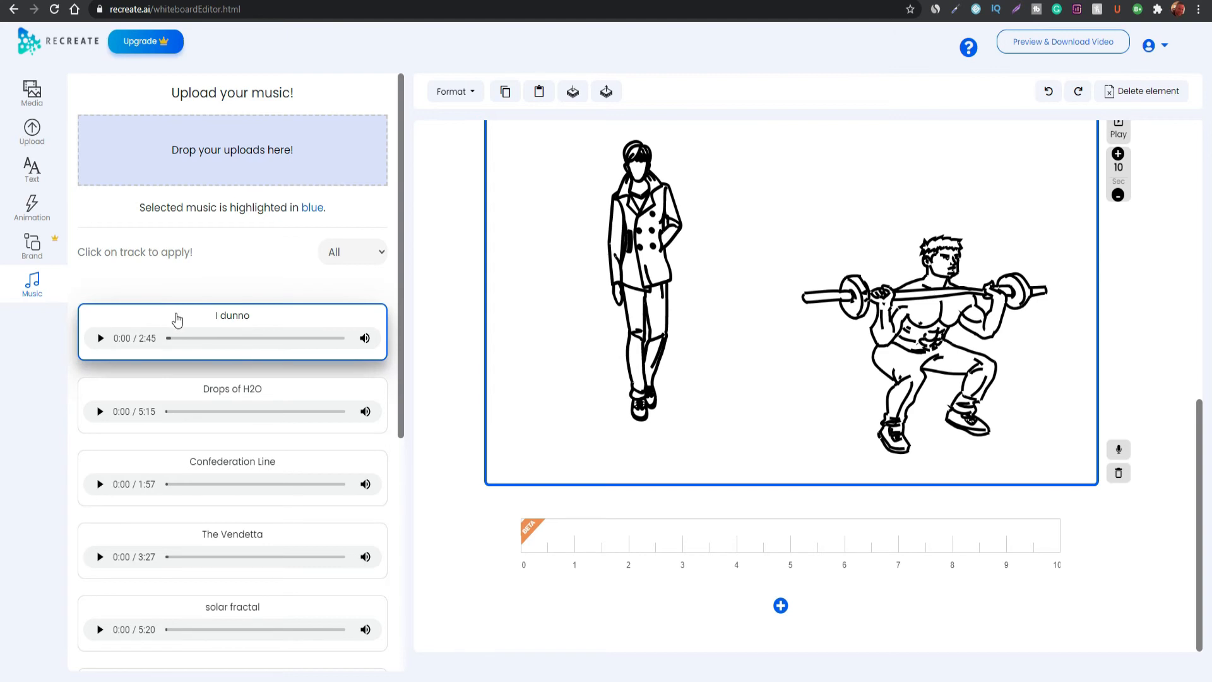
- Try to place the music track "I dunno" onto the second whiteboard scene and clear the resulting text selection
{"action": "left_click_drag", "start_coordinate": [227, 316], "coordinate": [538, 400]}
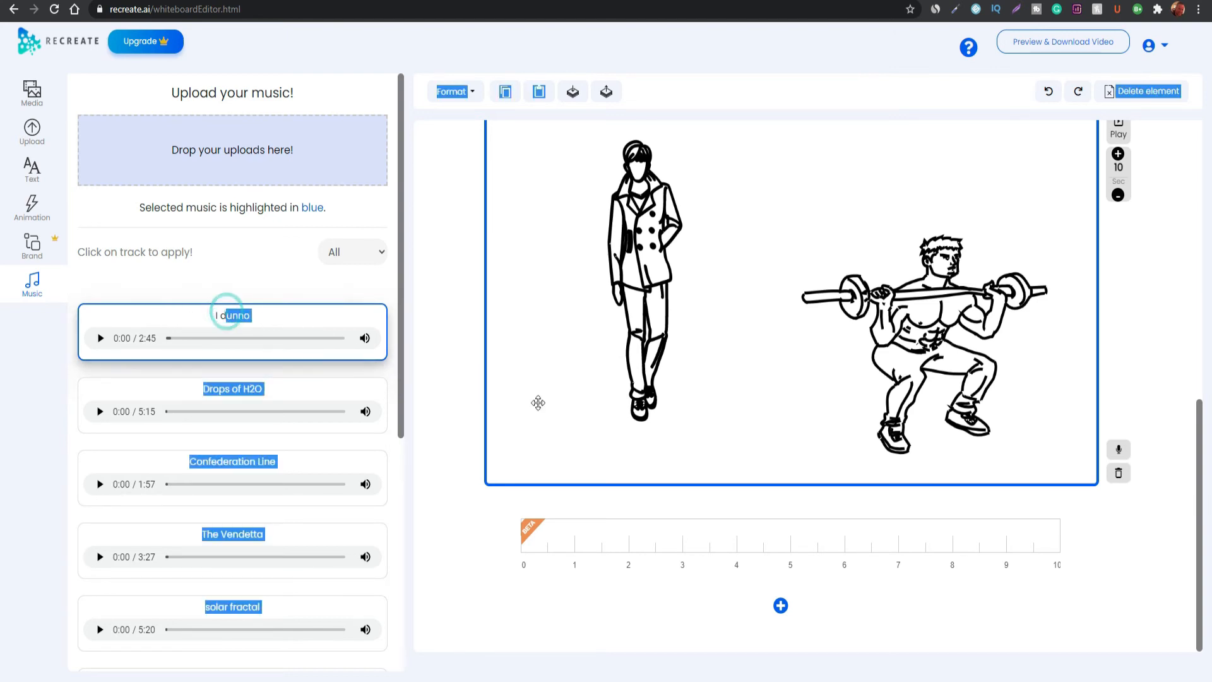
{"action": "scroll", "coordinate": [1168, 360], "scroll_direction": "up", "scroll_amount": 2}
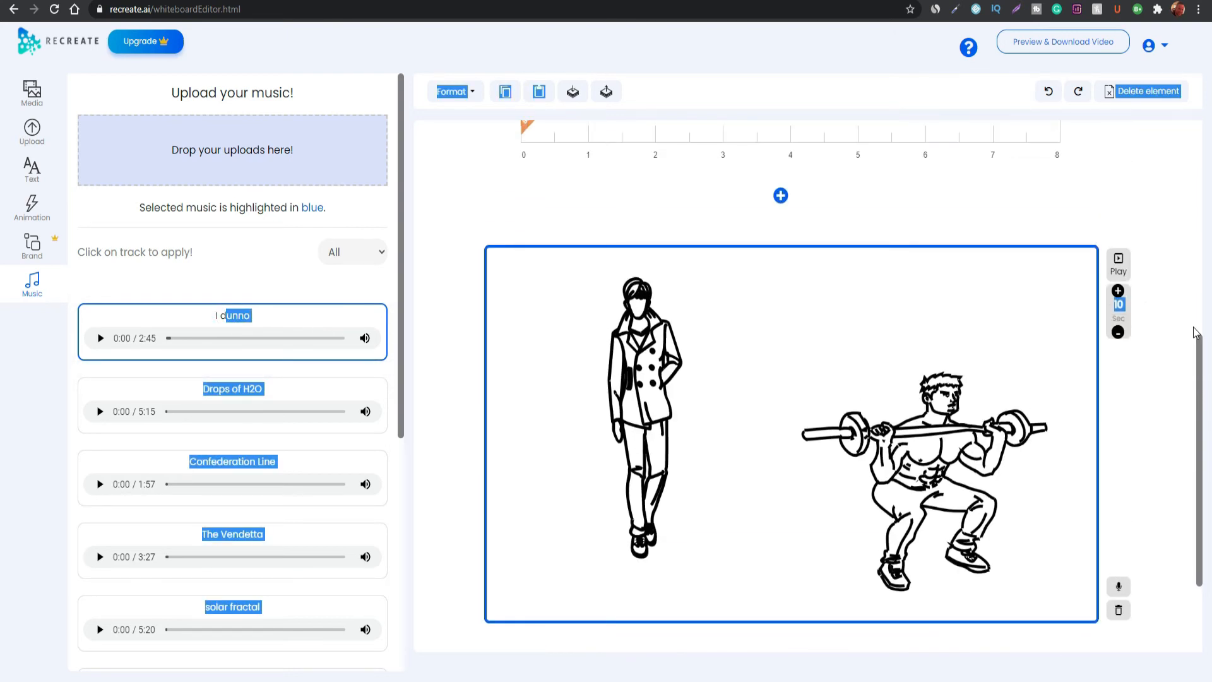
{"action": "left_click", "coordinate": [1151, 403]}
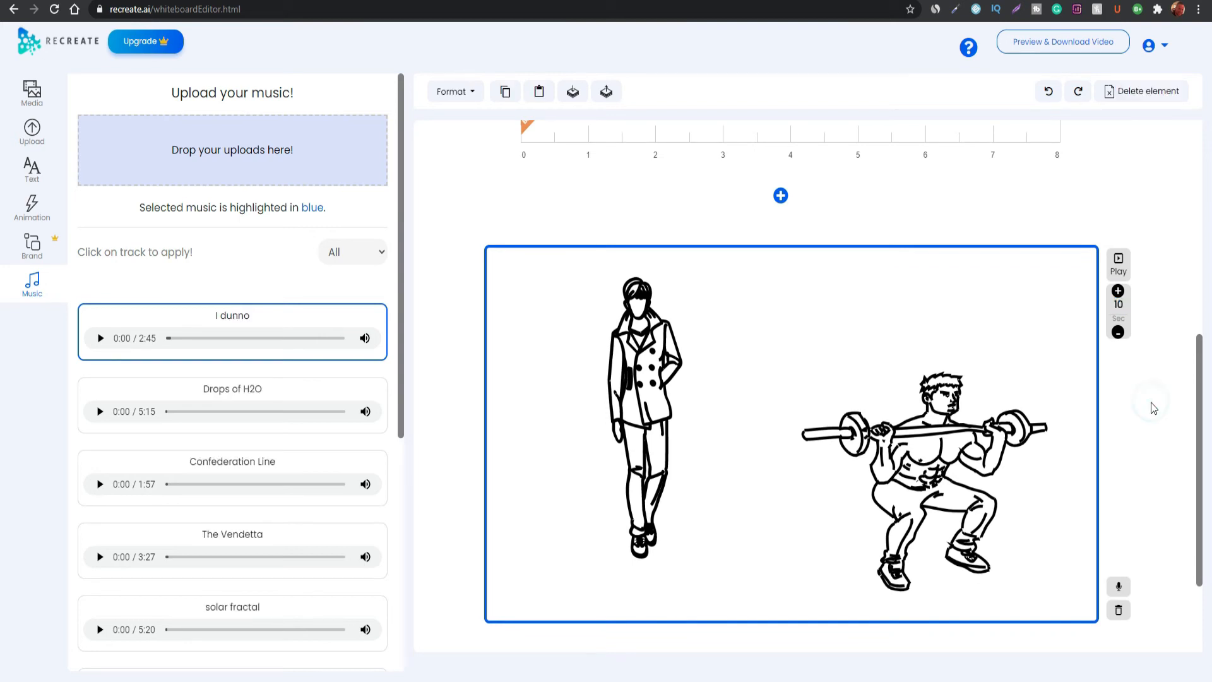
- Return to the main page, open the Text to Speech tool and browse its English (US) voices
{"action": "left_click", "coordinate": [62, 49]}
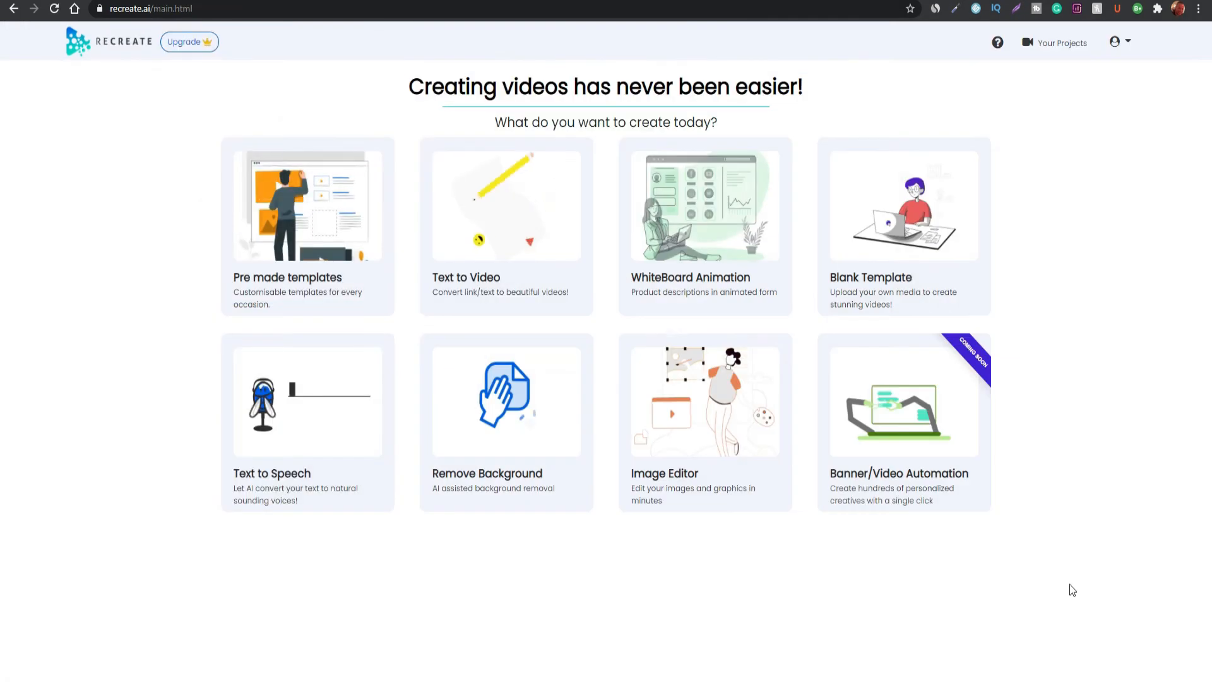
{"action": "left_click", "coordinate": [312, 424]}
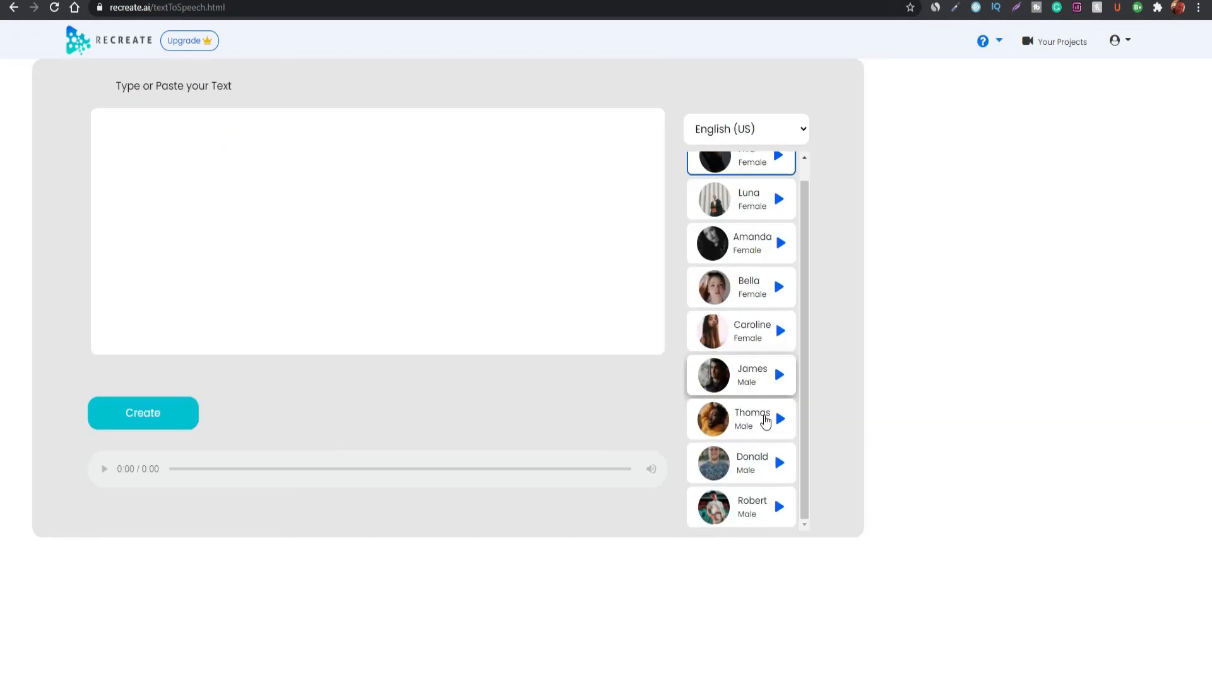
{"action": "scroll", "coordinate": [775, 320], "scroll_direction": "up", "scroll_amount": 1}
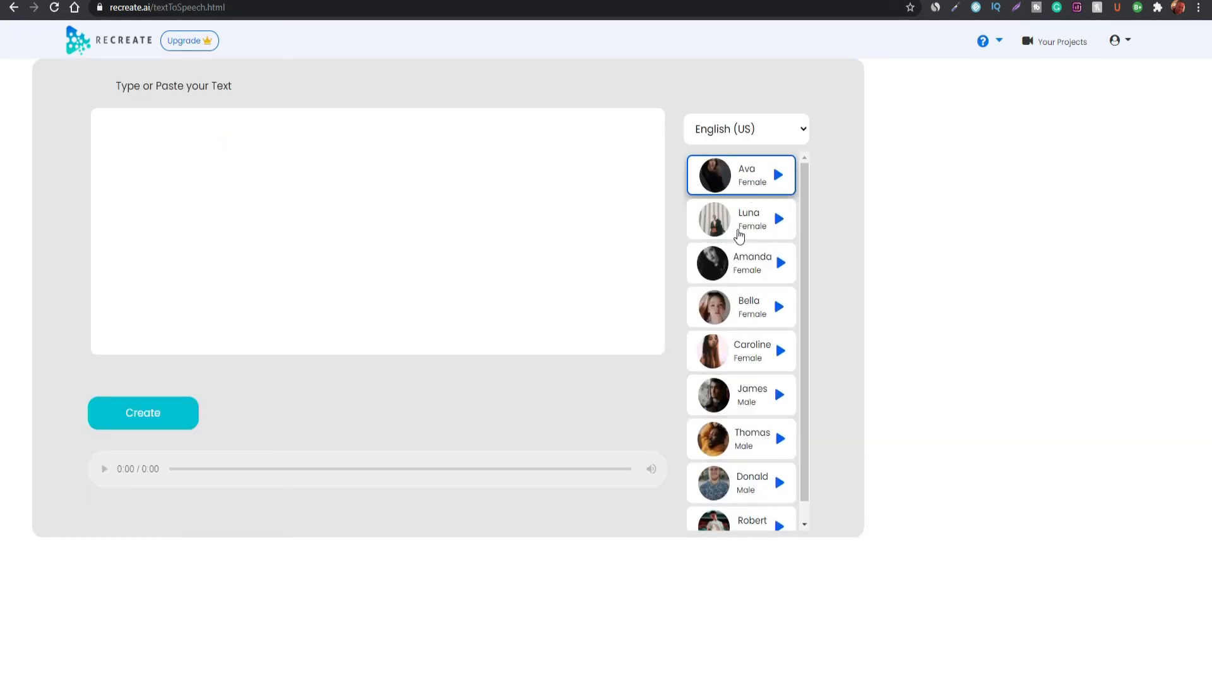
{"action": "scroll", "coordinate": [755, 315], "scroll_direction": "down", "scroll_amount": 1}
{"action": "scroll", "coordinate": [753, 298], "scroll_direction": "up", "scroll_amount": 1}
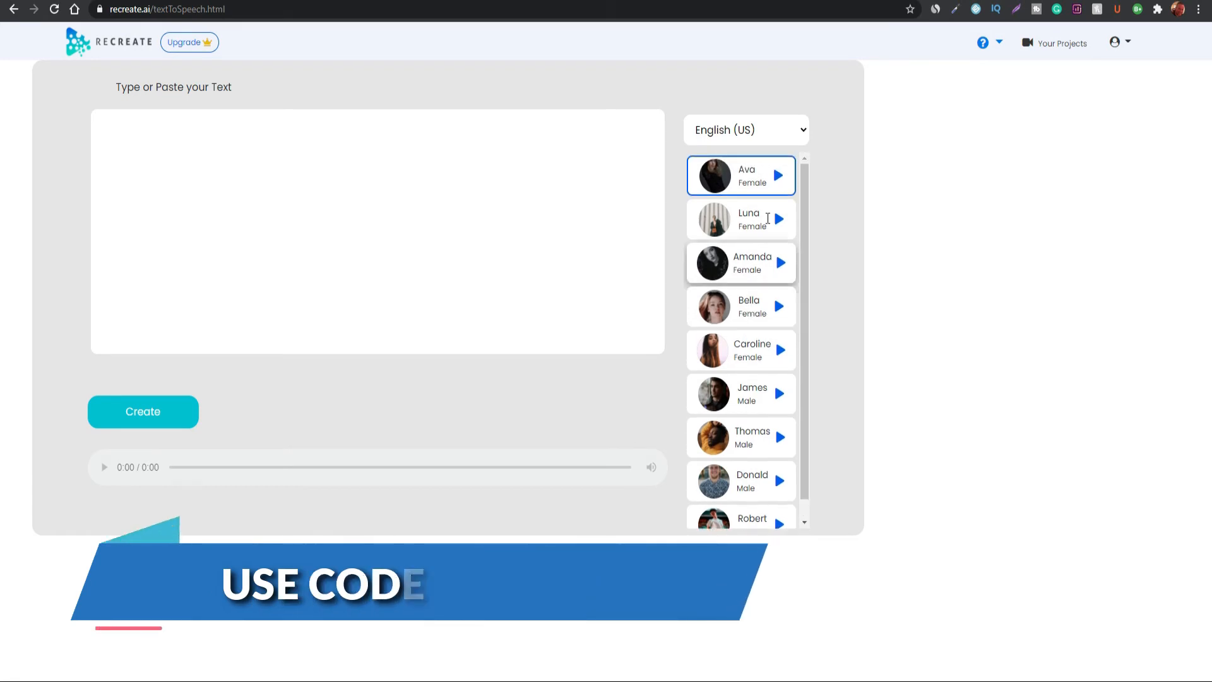
- Examine the full list of available speech languages and keep English (US) selected
{"action": "left_click", "coordinate": [800, 130]}
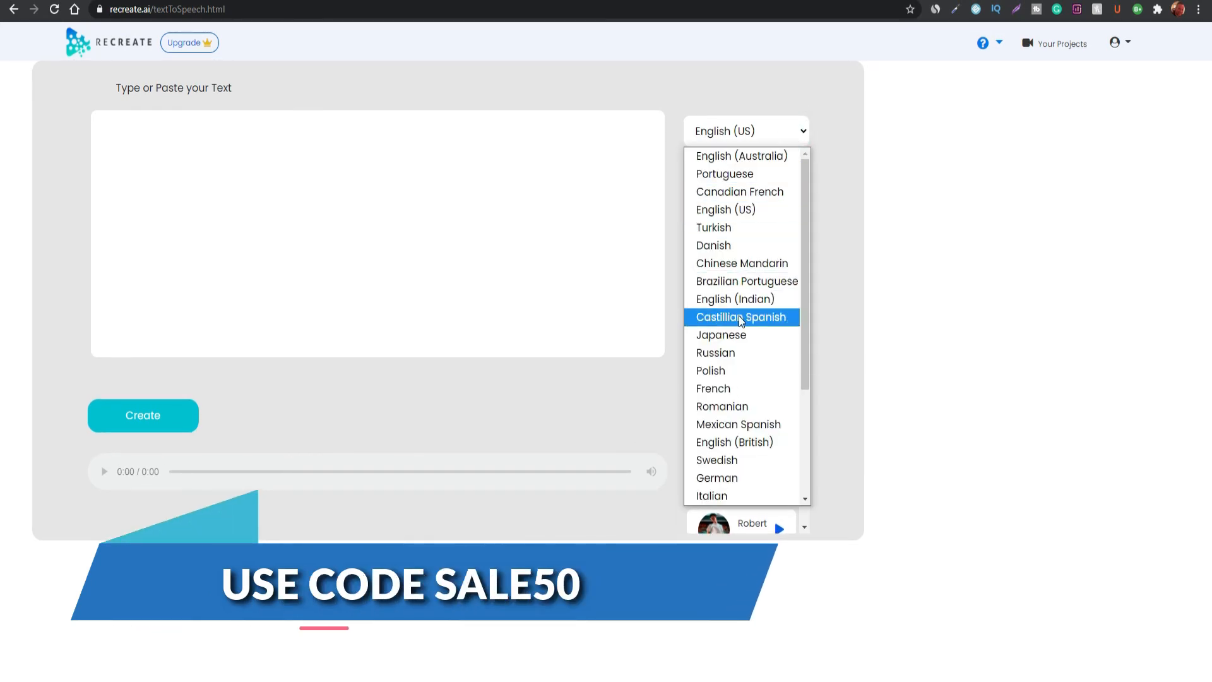
{"action": "scroll", "coordinate": [738, 315], "scroll_direction": "down", "scroll_amount": 3}
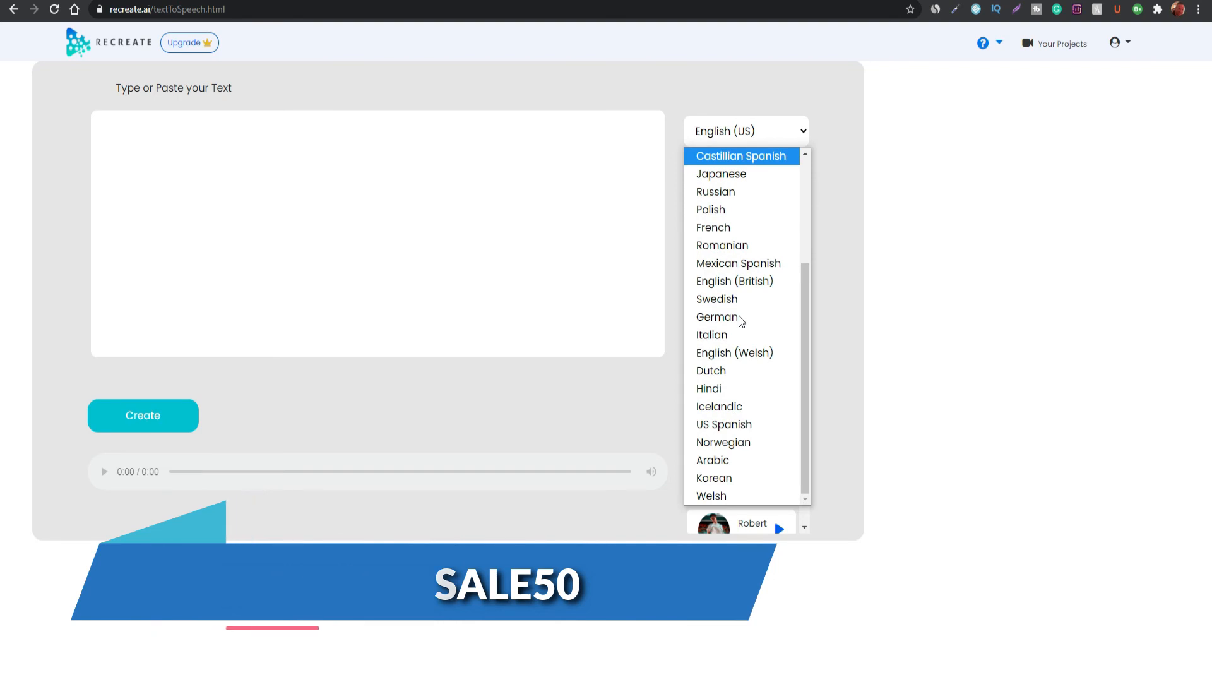
{"action": "scroll", "coordinate": [739, 316], "scroll_direction": "up", "scroll_amount": 3}
{"action": "left_click", "coordinate": [837, 177]}
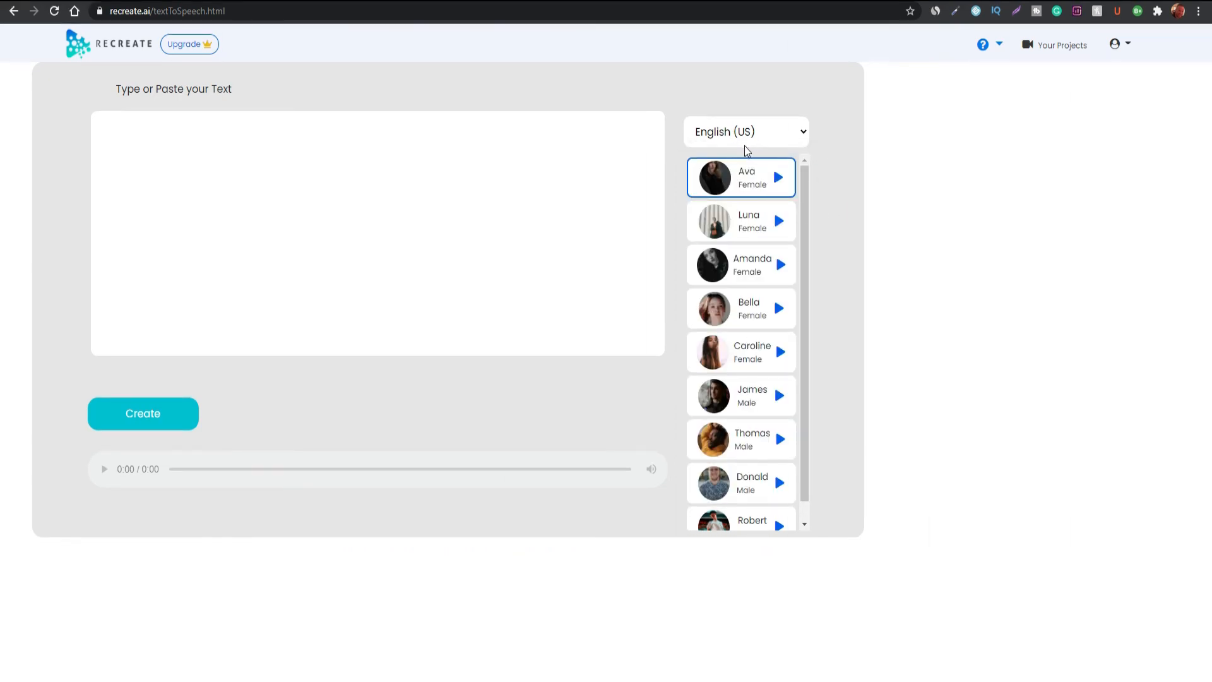
- Copy the subscribing message from Notepad, return to the browser and play the Ava and Thomas voice samples
{"action": "key", "text": "alt+Tab"}
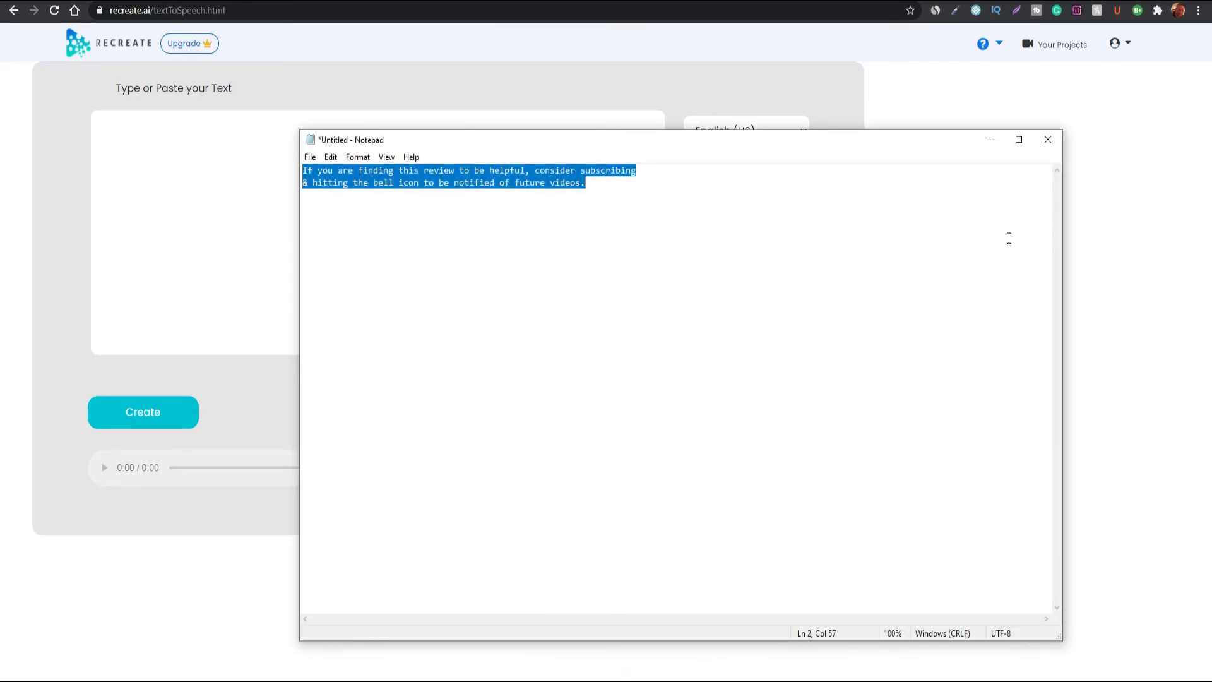
{"action": "left_click", "coordinate": [990, 139]}
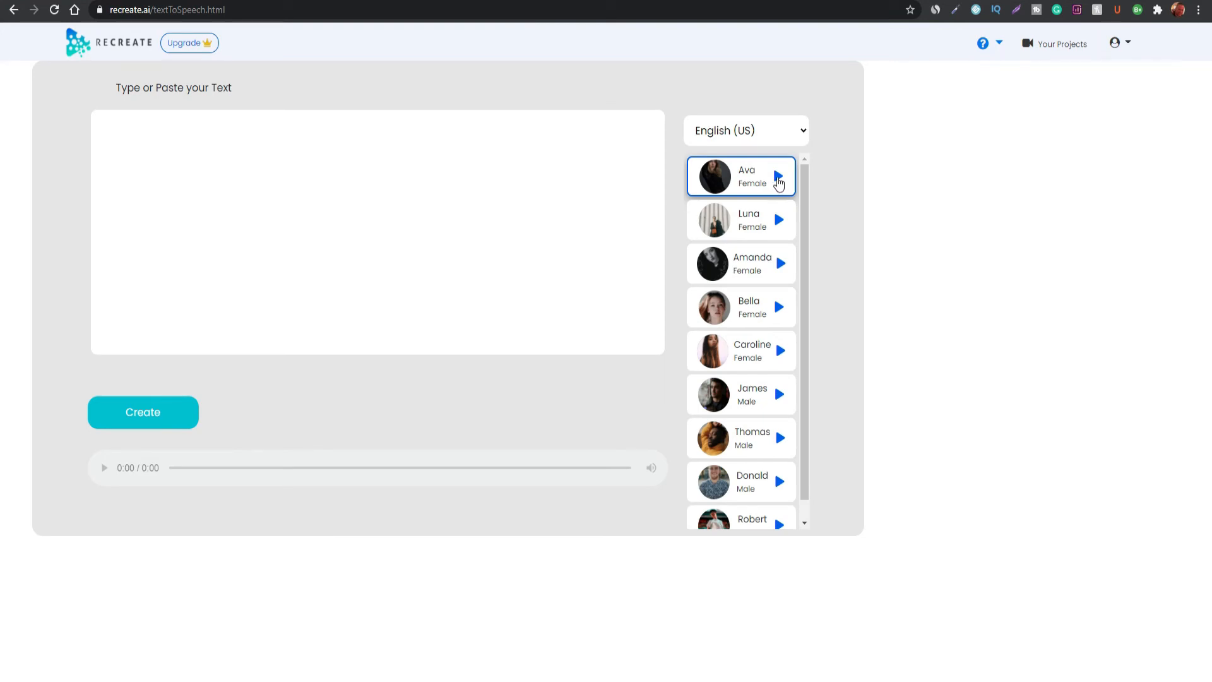
{"action": "left_click", "coordinate": [778, 180]}
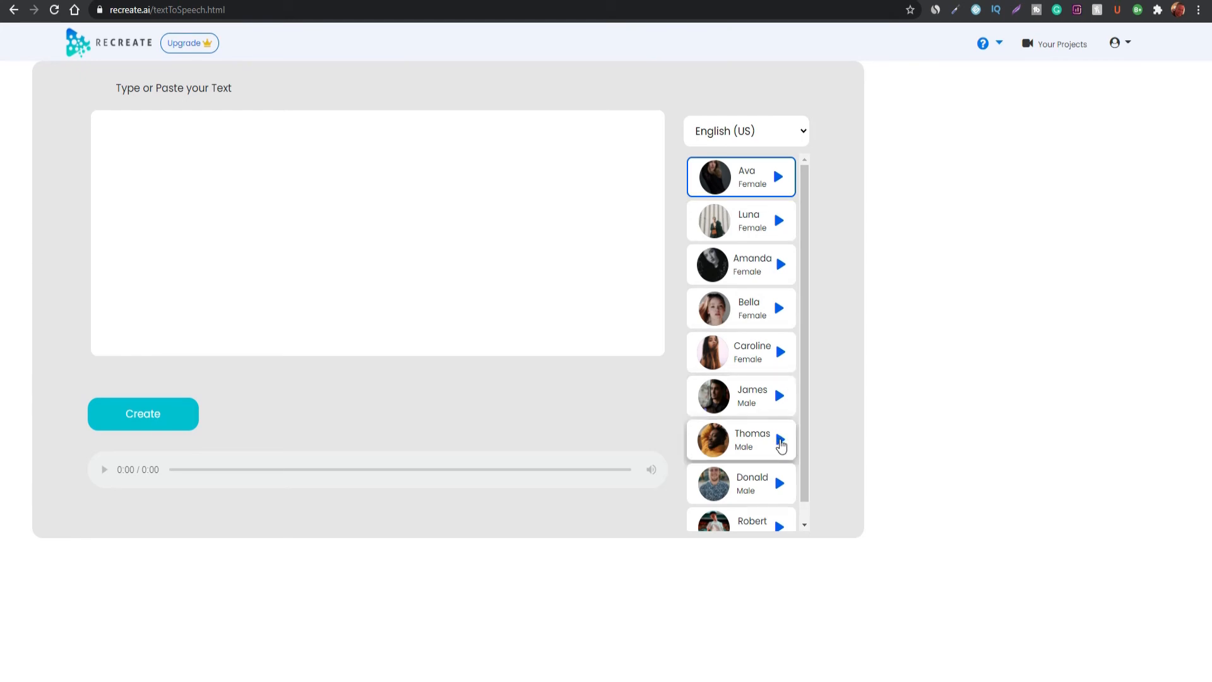
{"action": "left_click", "coordinate": [780, 440]}
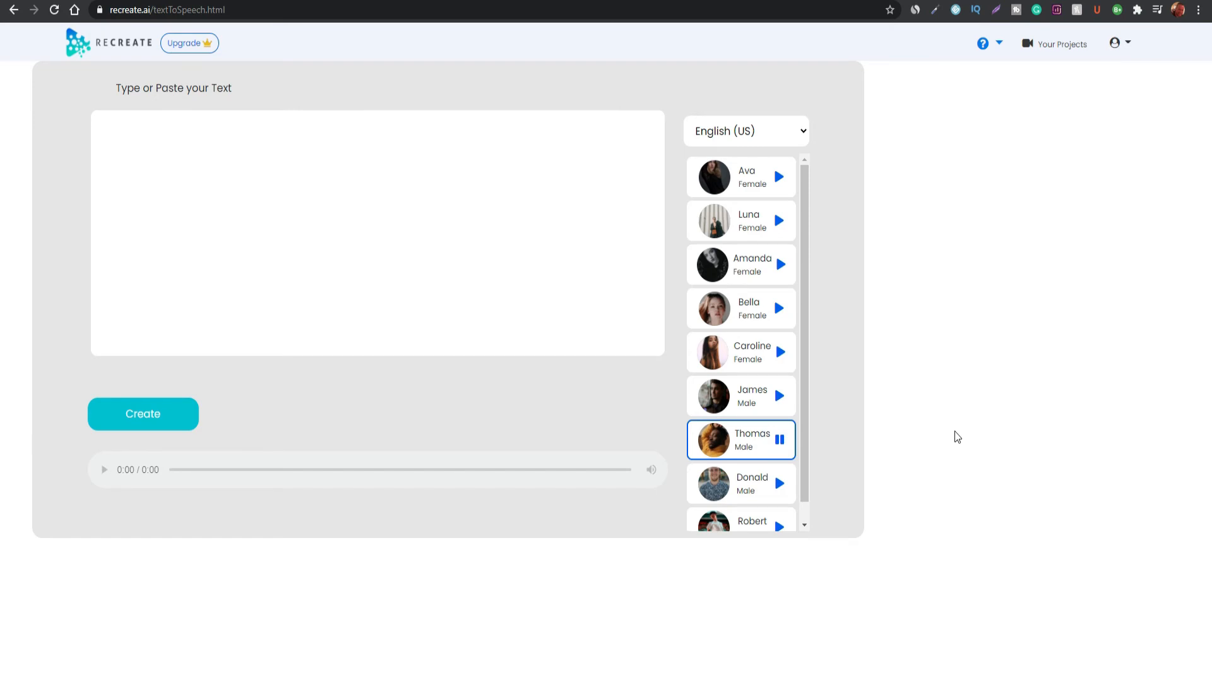
- Enter the speech text "If you are finding this review to be helpful, consider subscribing & hitting the bell icon to be notified of future videos."
{"action": "left_click", "coordinate": [377, 200]}
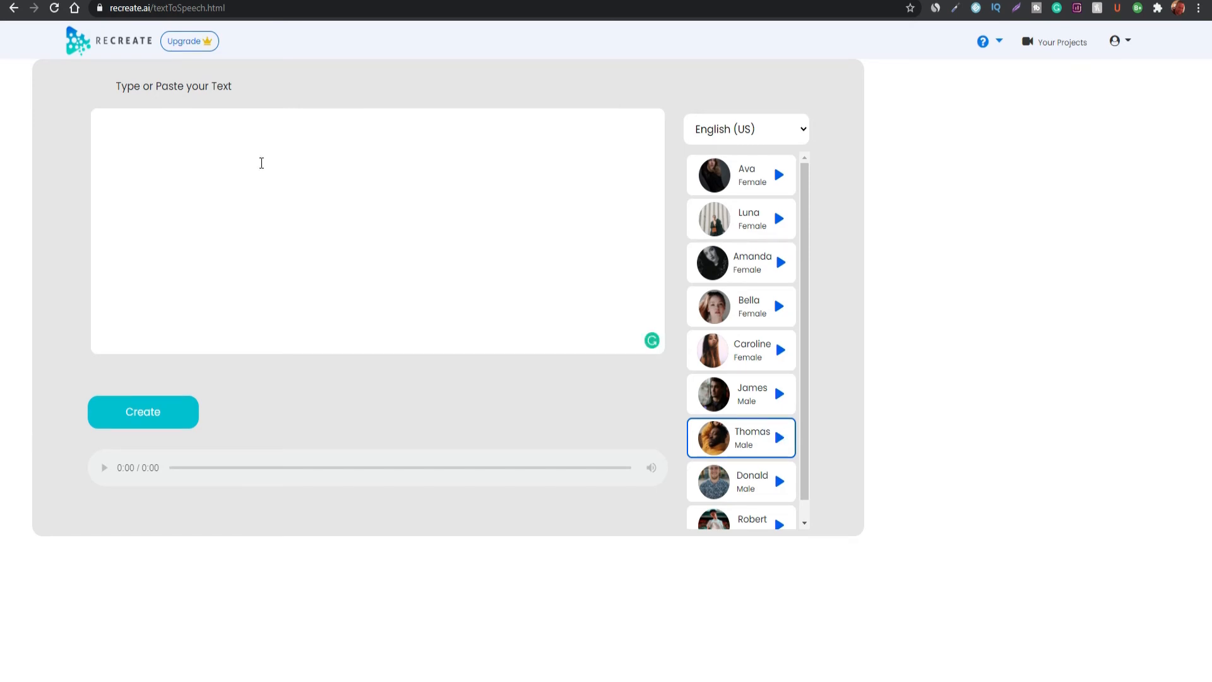
{"action": "type", "text": "If you are finding this review to be helpful, consider subscribing & hitting the bell icon to be notified of future videos."}
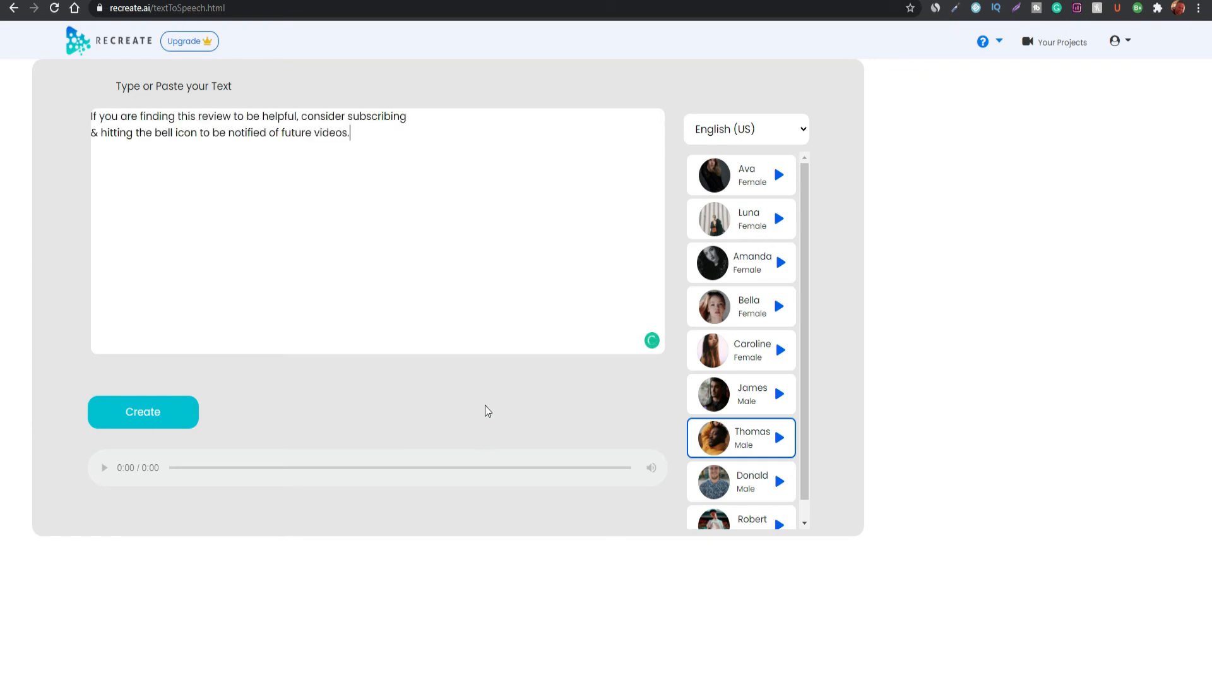
- Generate the speech with the female voice Ava and play the resulting audio
{"action": "left_click", "coordinate": [760, 174]}
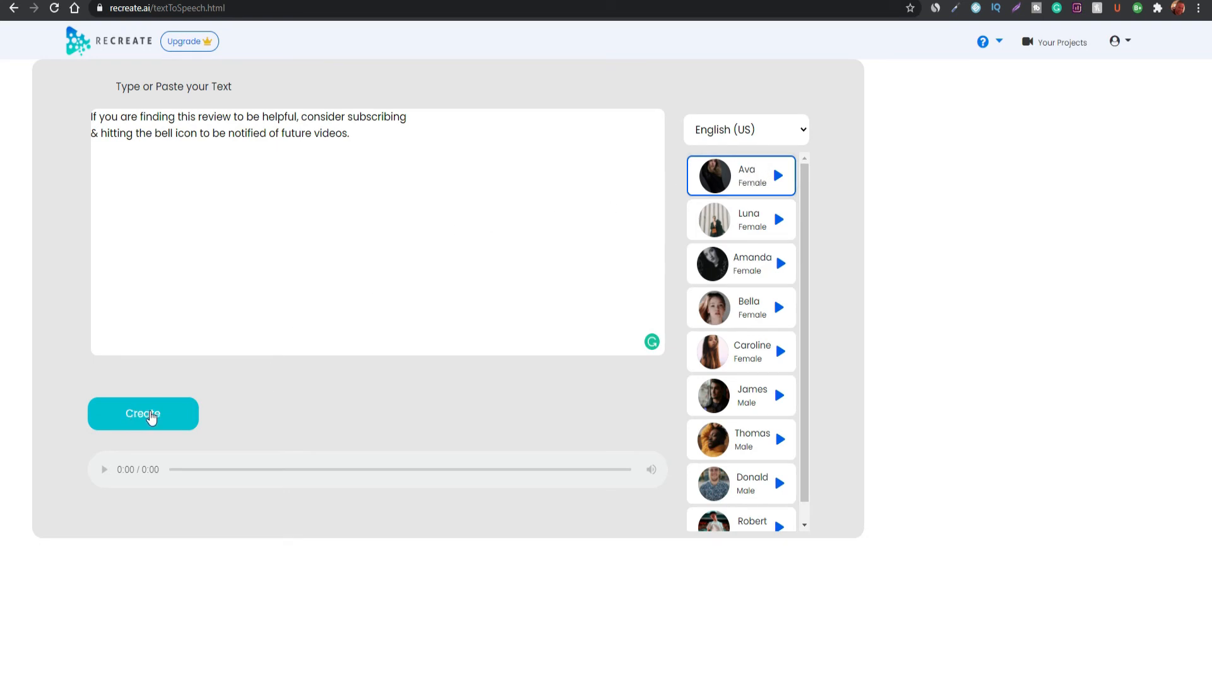
{"action": "left_click", "coordinate": [150, 415]}
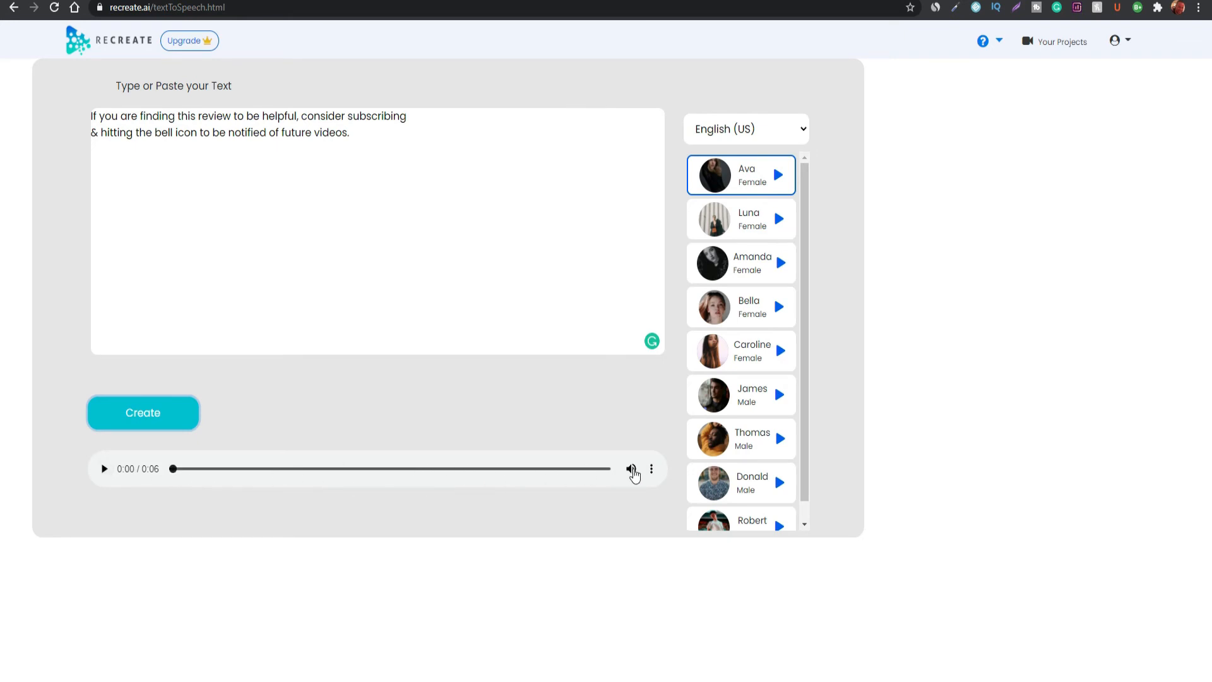
{"action": "left_click", "coordinate": [104, 468]}
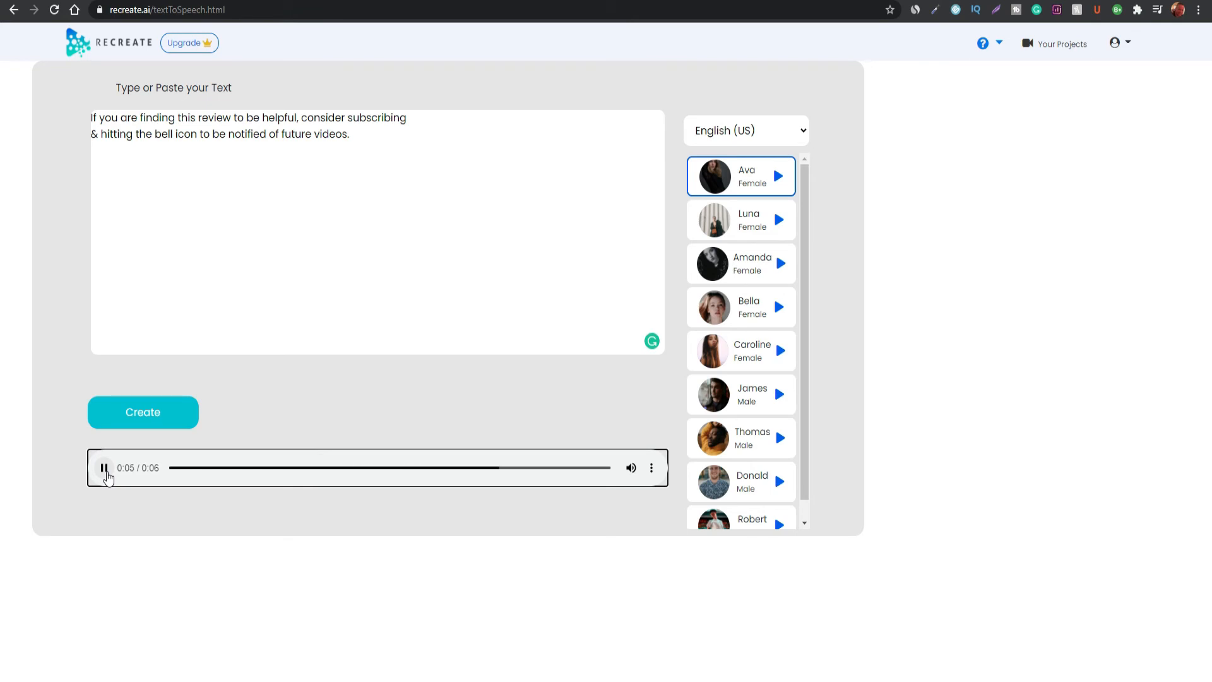
- Generate the same speech with the male voice Thomas and play the resulting audio
{"action": "left_click", "coordinate": [697, 442]}
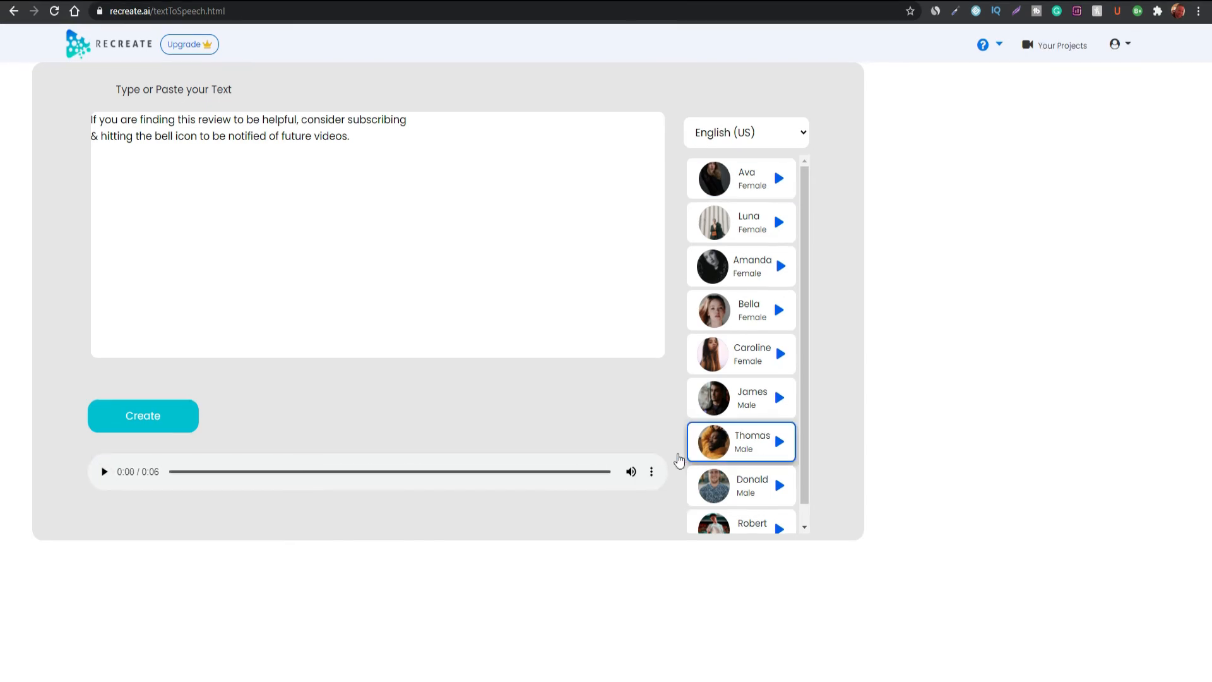
{"action": "left_click", "coordinate": [154, 402]}
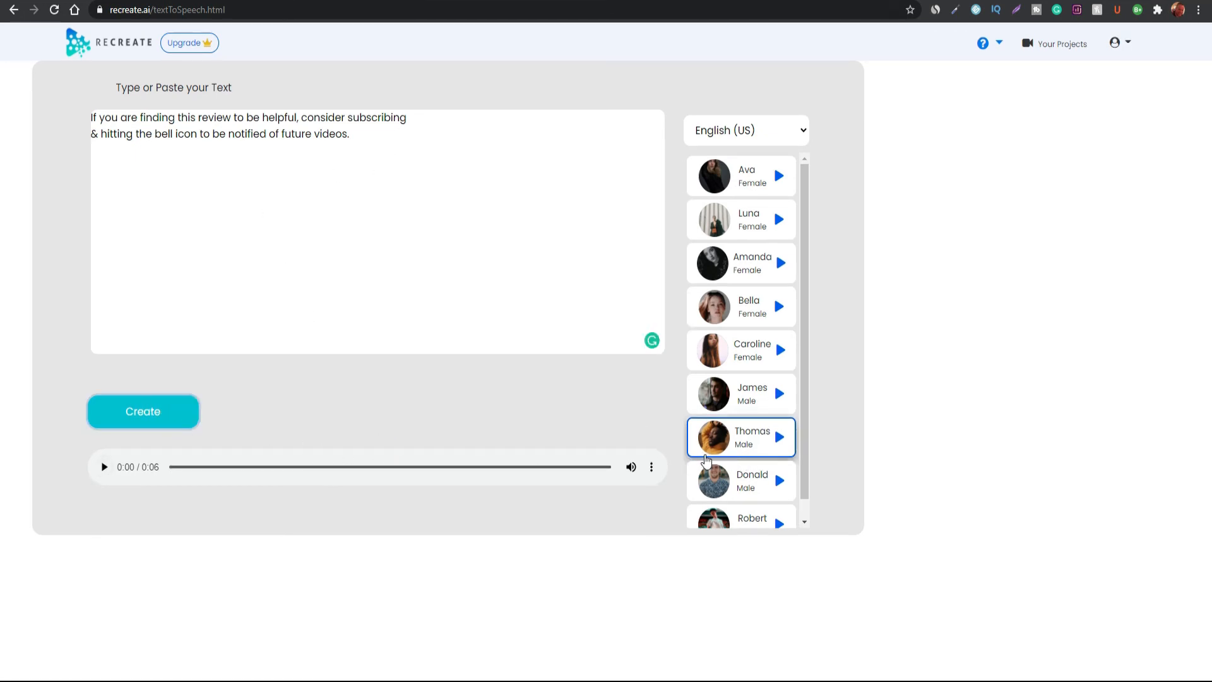
{"action": "left_click", "coordinate": [105, 467]}
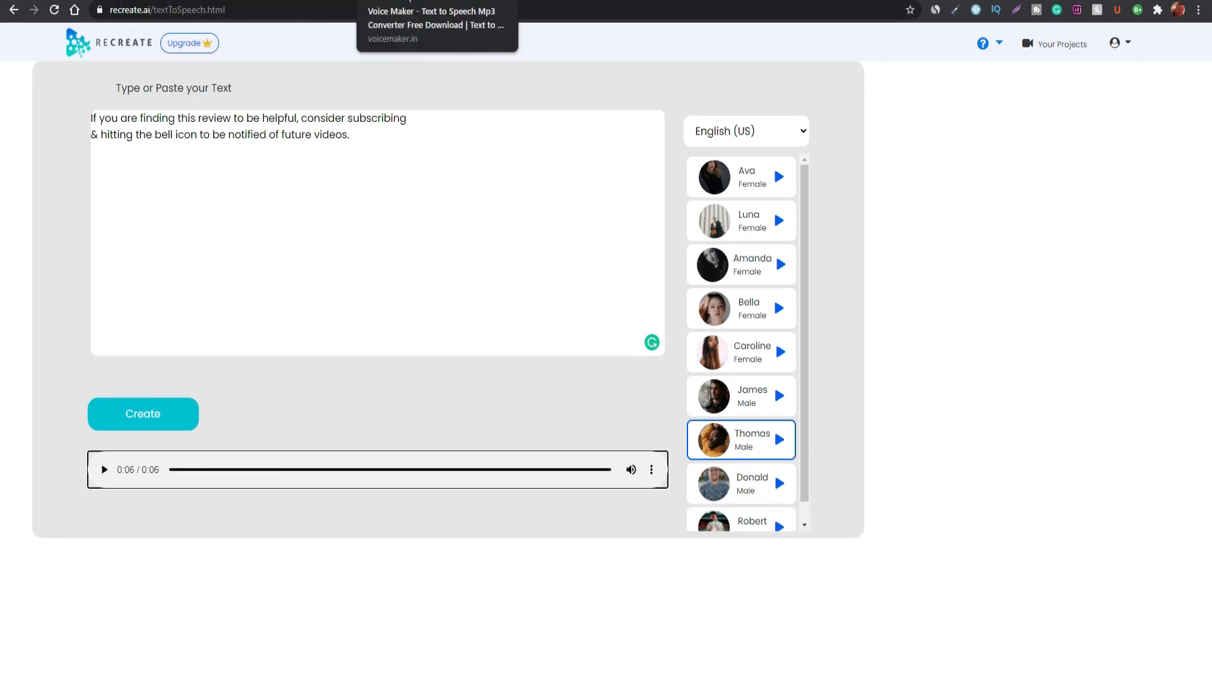
- Visit the Voice Maker page in another browser tab and check the generated audio's additional options back in Text to Speech
{"action": "left_click", "coordinate": [407, 0]}
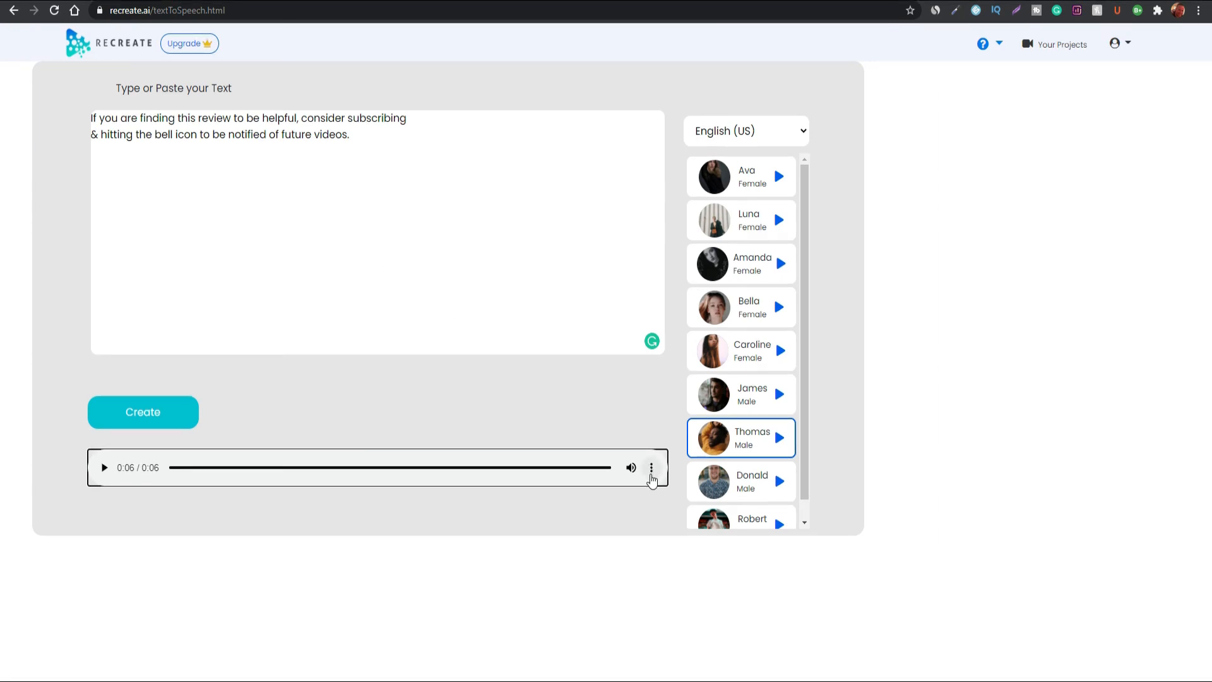
{"action": "left_click", "coordinate": [653, 477]}
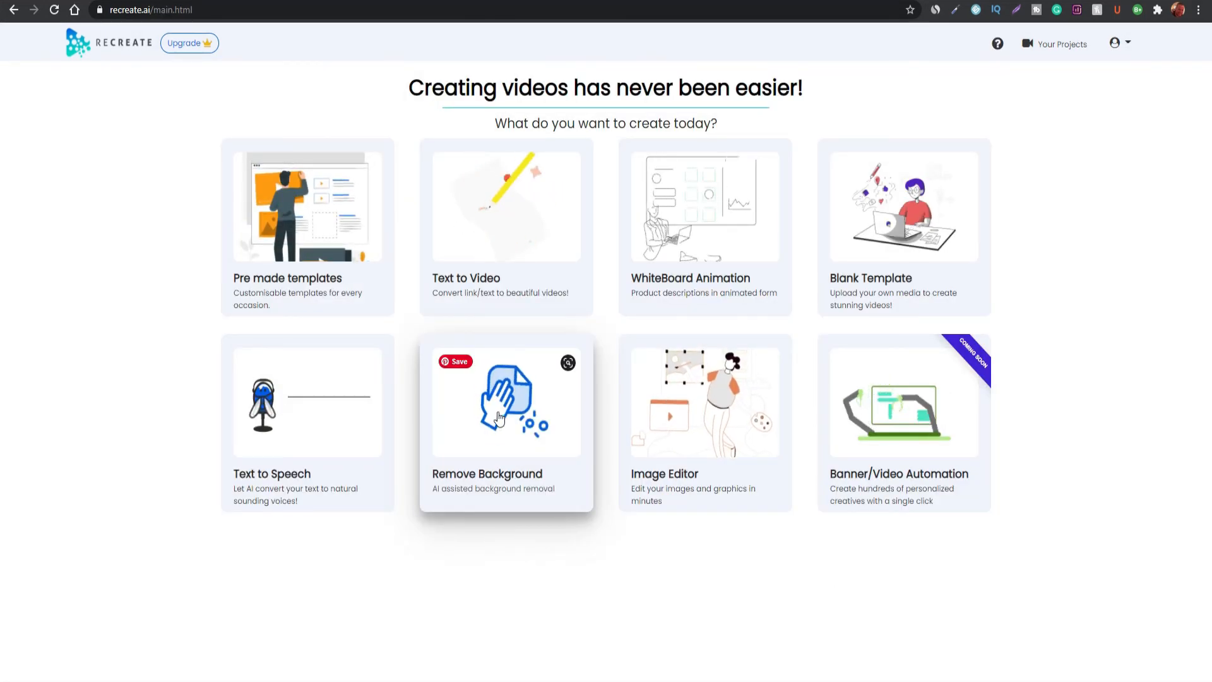
- Open the Remove Background tool and upload the laptop photo from the Downloads folder
{"action": "left_click", "coordinate": [499, 416]}
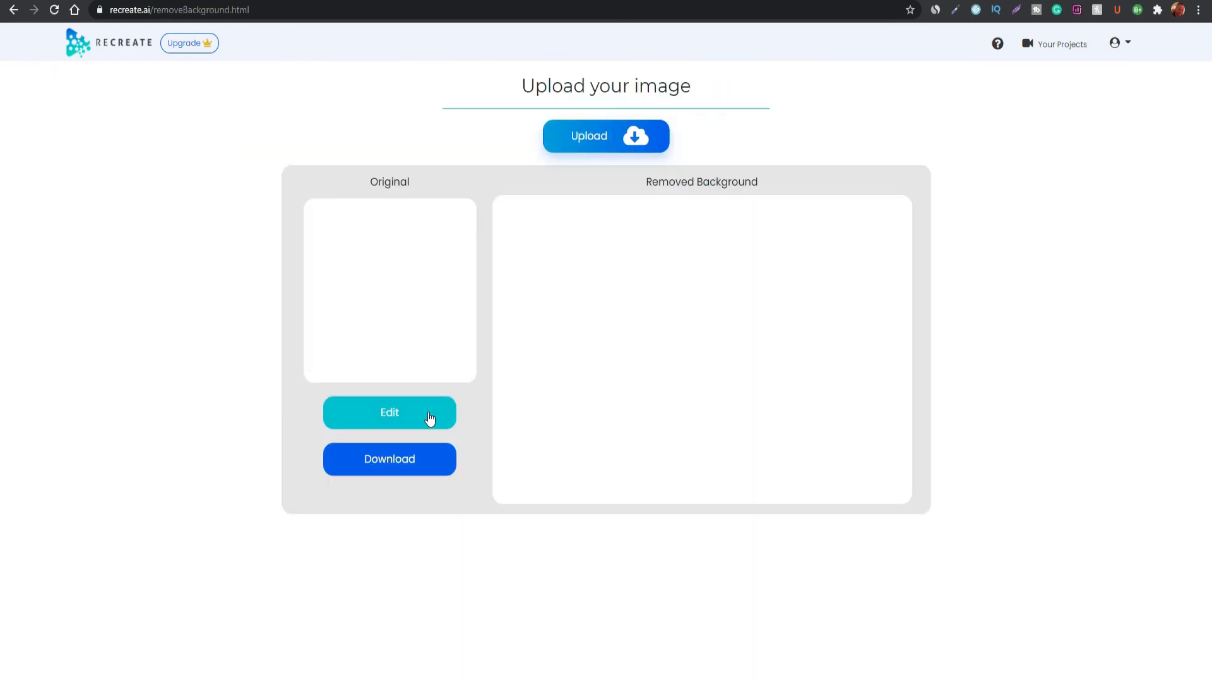
{"action": "left_click", "coordinate": [586, 138]}
{"action": "scroll", "coordinate": [379, 271], "scroll_direction": "down", "scroll_amount": 5}
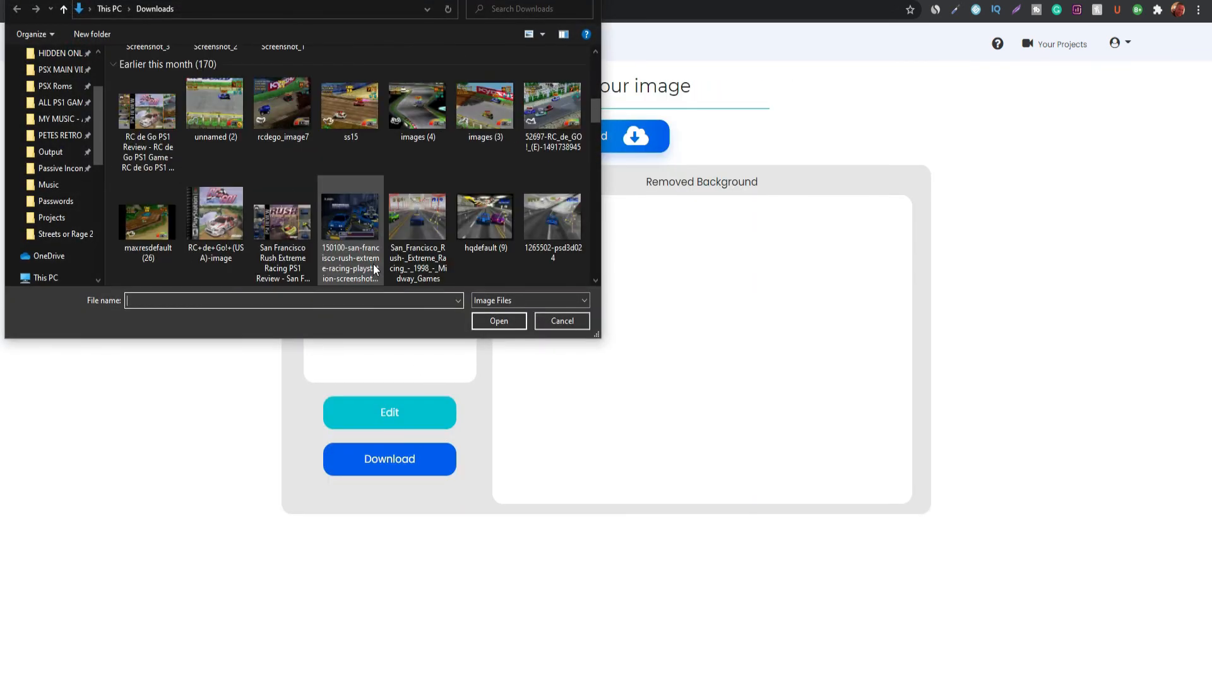
{"action": "double_click", "coordinate": [373, 264]}
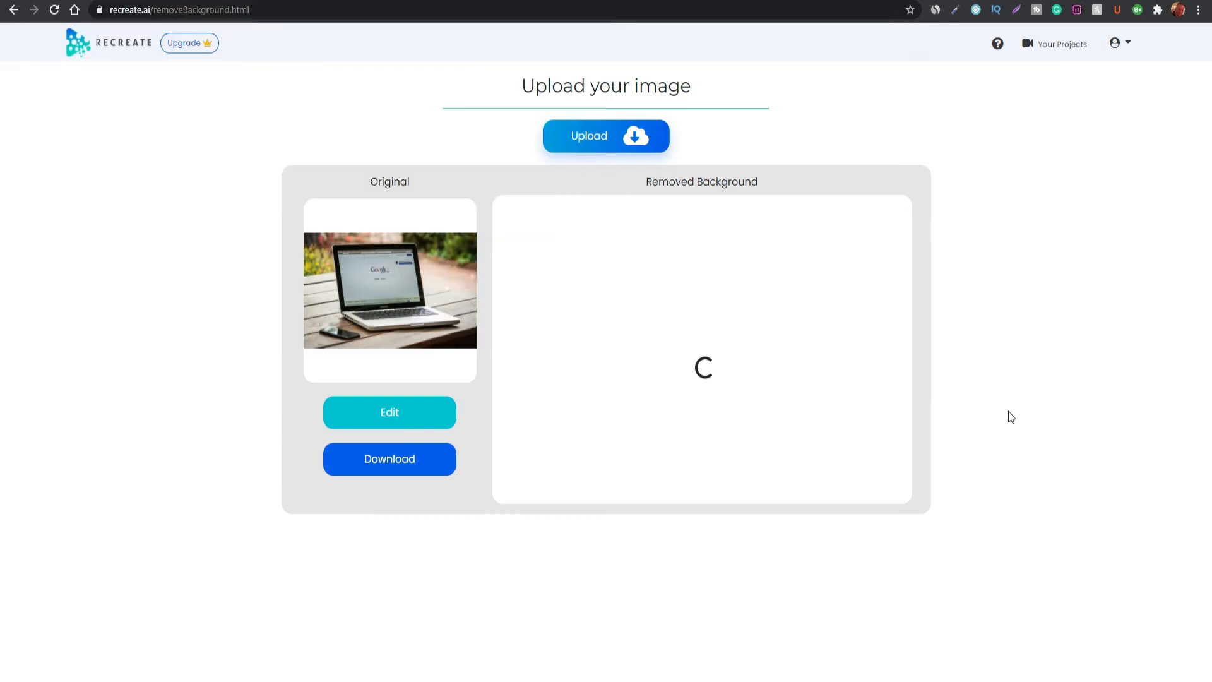
- Open the background-removal editor, try a smaller brush size and the zoom controls, and close it without saving
{"action": "left_click", "coordinate": [390, 412]}
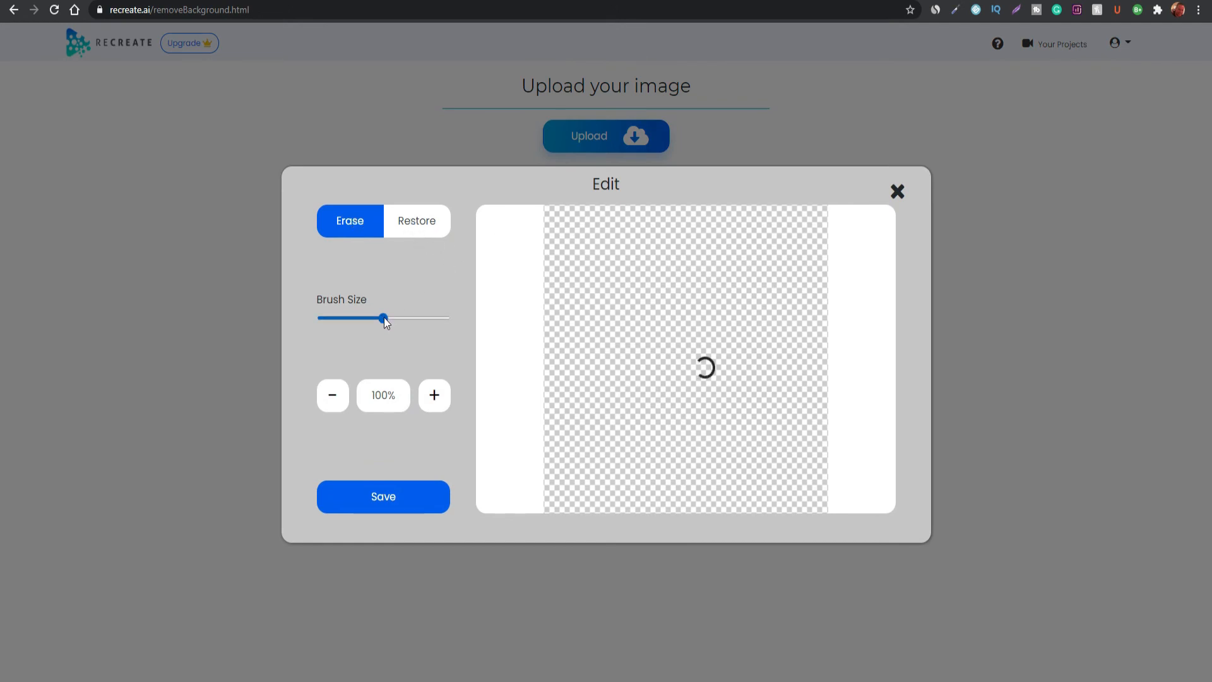
{"action": "left_click_drag", "start_coordinate": [384, 319], "coordinate": [373, 319]}
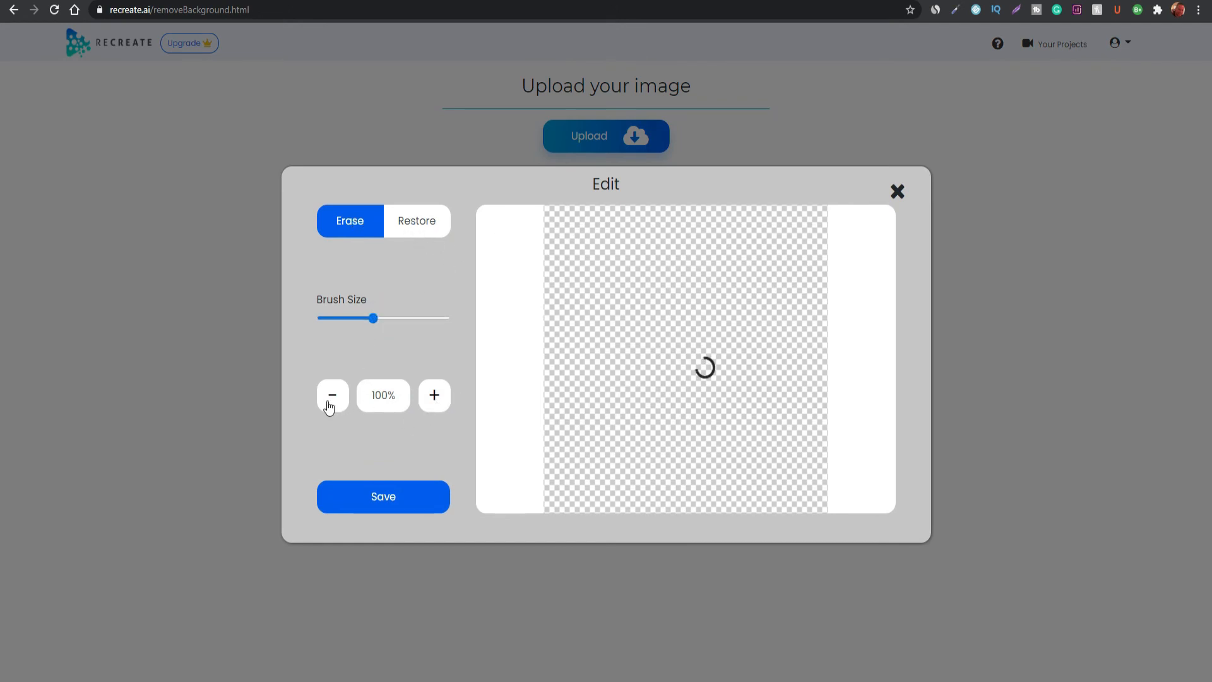
{"action": "left_click", "coordinate": [332, 401]}
{"action": "left_click", "coordinate": [443, 394]}
{"action": "left_click", "coordinate": [897, 190]}
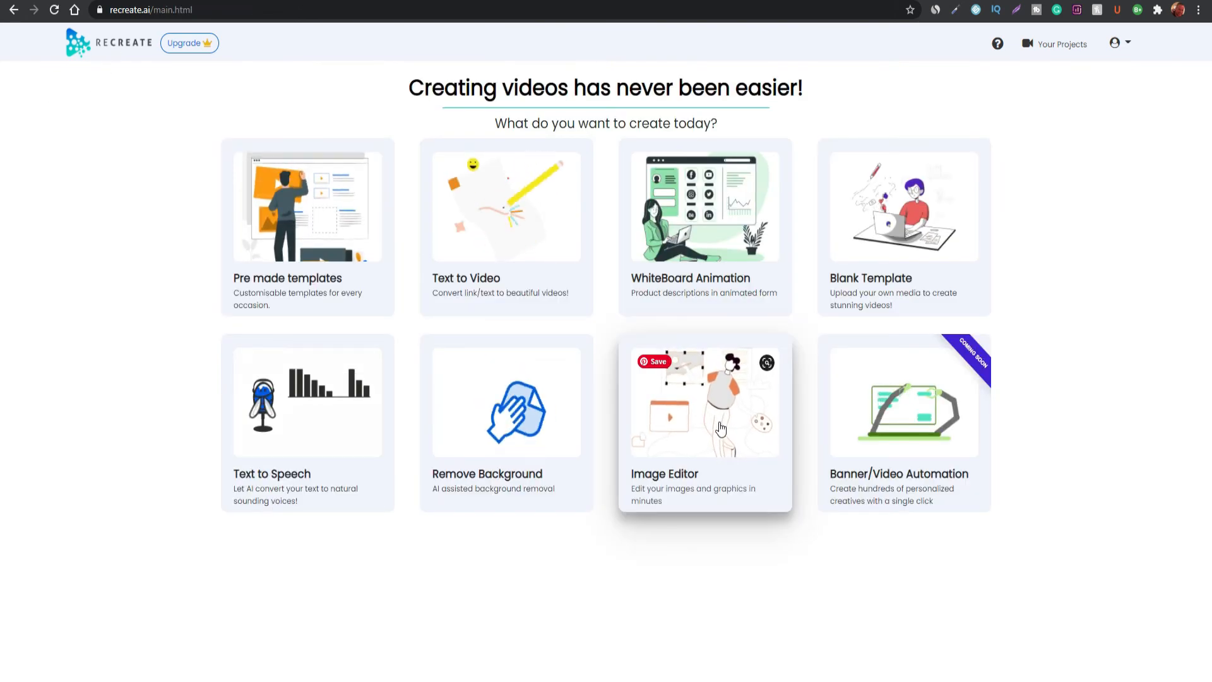
- Open the Image Editor's template gallery from the main page
{"action": "left_click", "coordinate": [721, 428]}
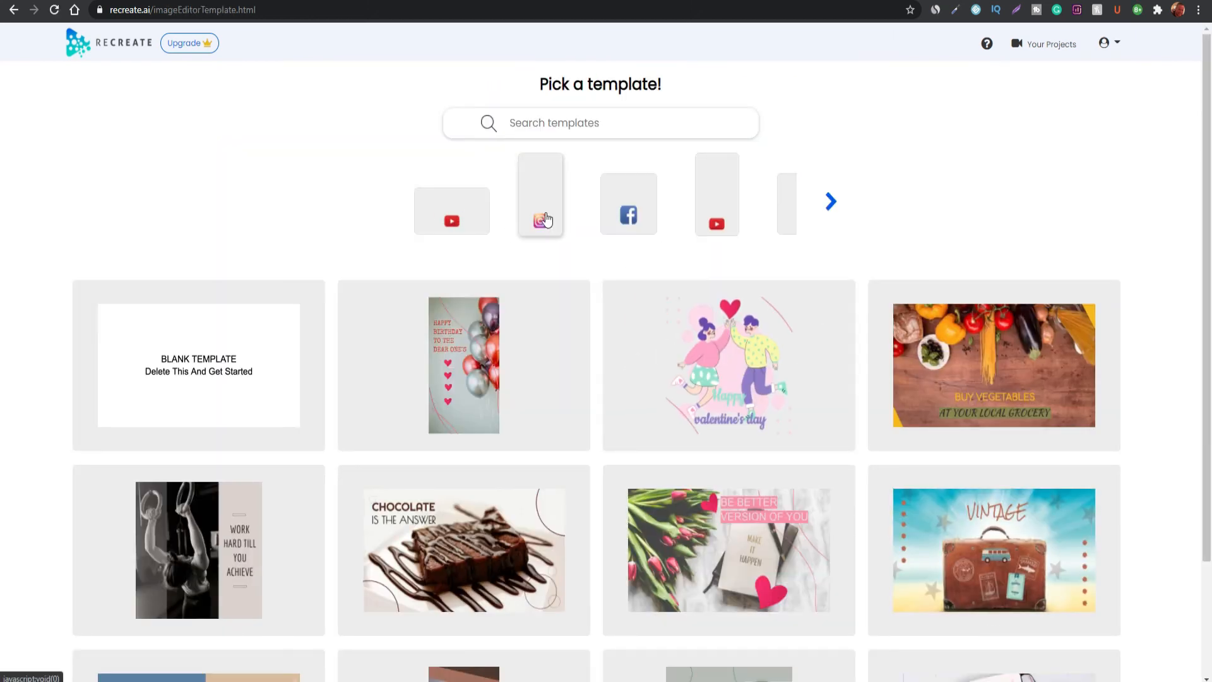
- Look through the social media format choices and open the LinkedIn-sized MAKE YOUR SPACE MORE BEAUTIFUL design for editing
{"action": "left_click", "coordinate": [830, 201]}
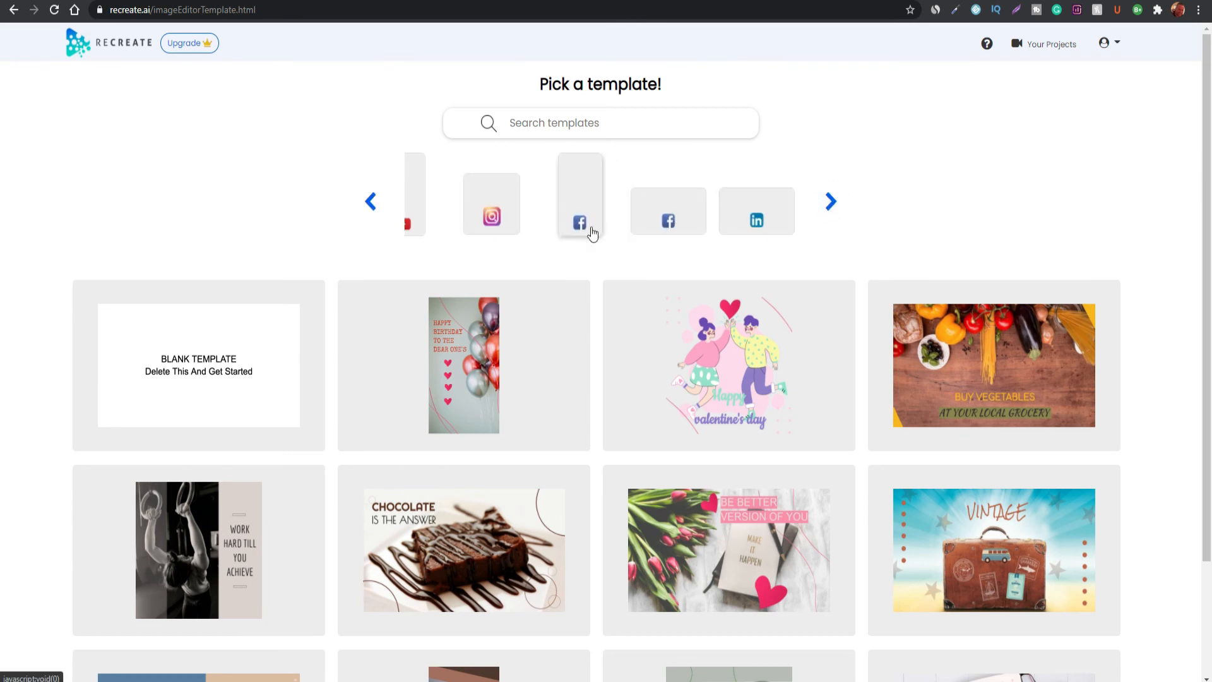
{"action": "left_click", "coordinate": [756, 215]}
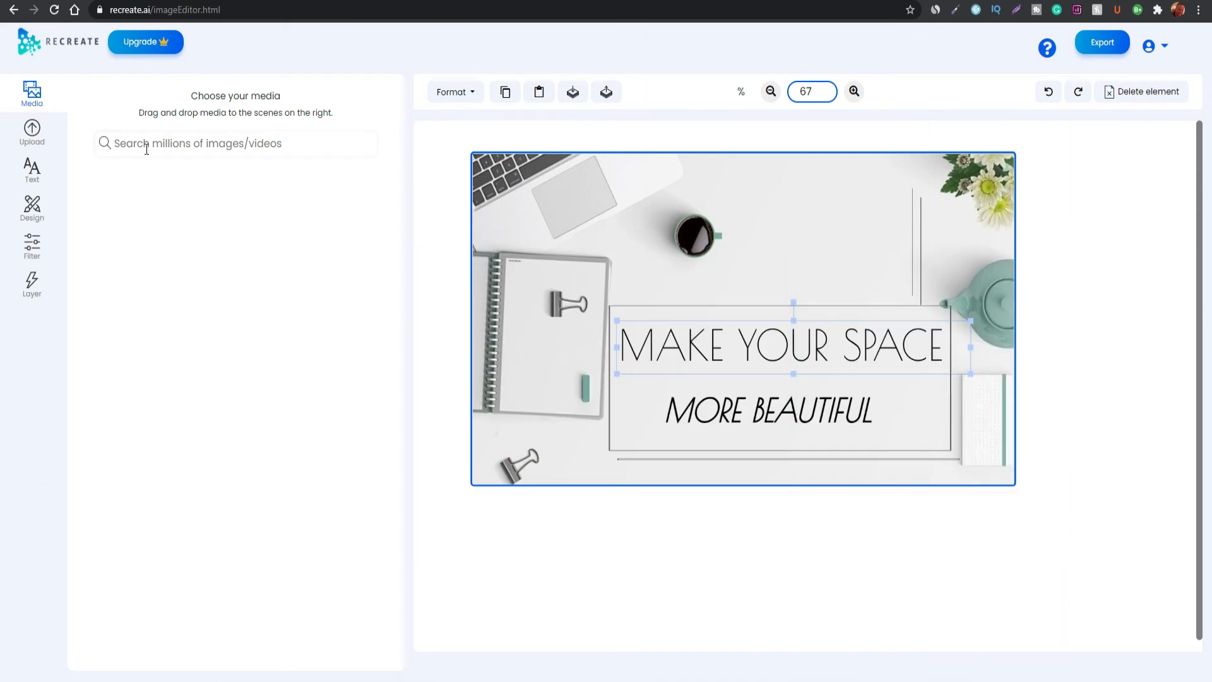
- Slightly shrink and reposition the MAKE YOUR SPACE heading inside its frame, and nudge the background photo slightly down
{"action": "left_click", "coordinate": [751, 346]}
{"action": "left_click_drag", "start_coordinate": [751, 347], "coordinate": [745, 346]}
{"action": "left_click_drag", "start_coordinate": [894, 344], "coordinate": [899, 340]}
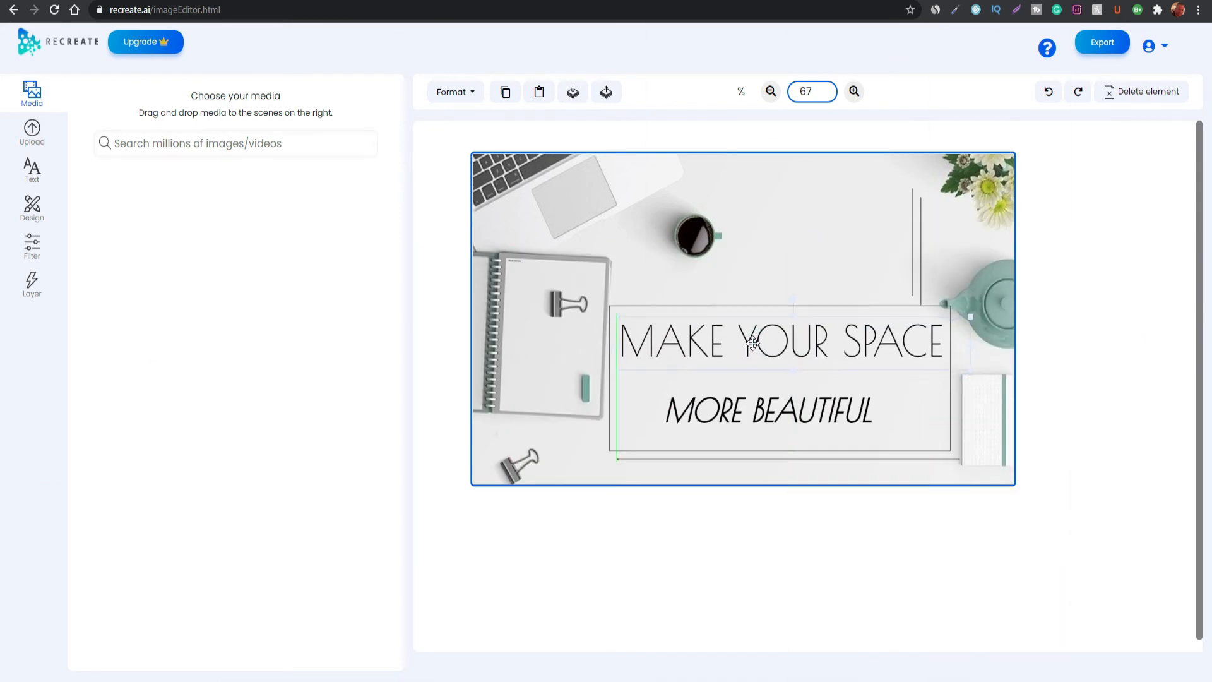
{"action": "left_click_drag", "start_coordinate": [971, 314], "coordinate": [952, 317]}
{"action": "left_click_drag", "start_coordinate": [858, 333], "coordinate": [869, 336]}
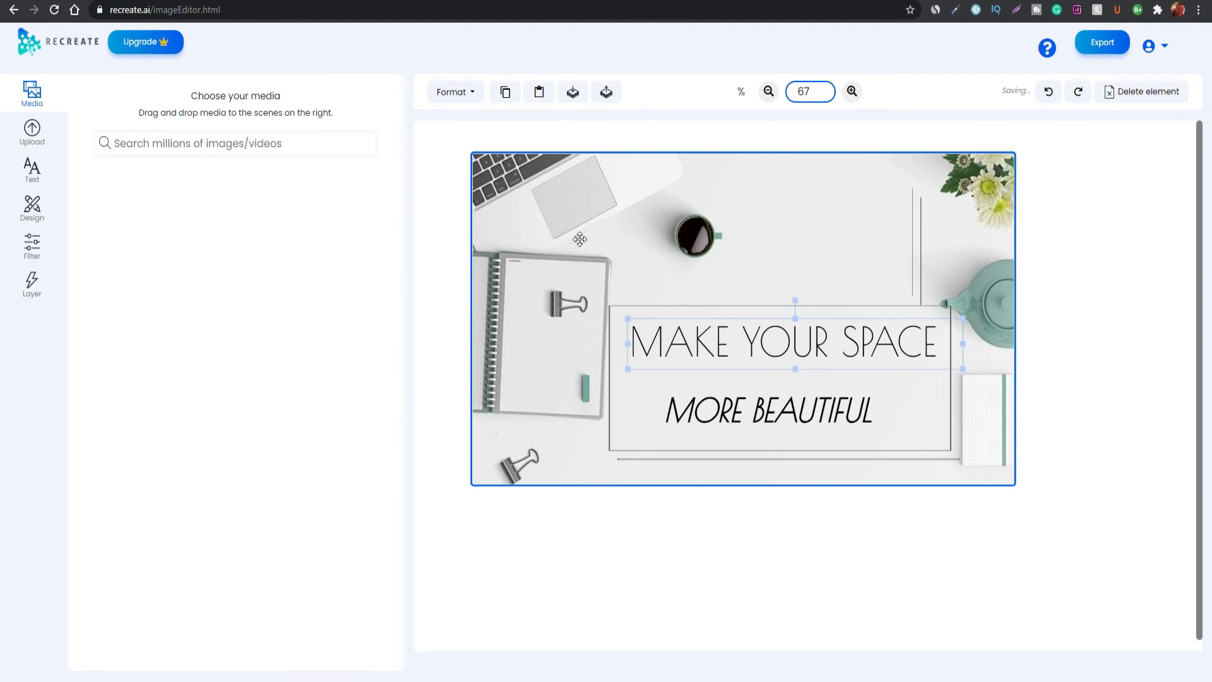
{"action": "left_click_drag", "start_coordinate": [580, 240], "coordinate": [576, 247]}
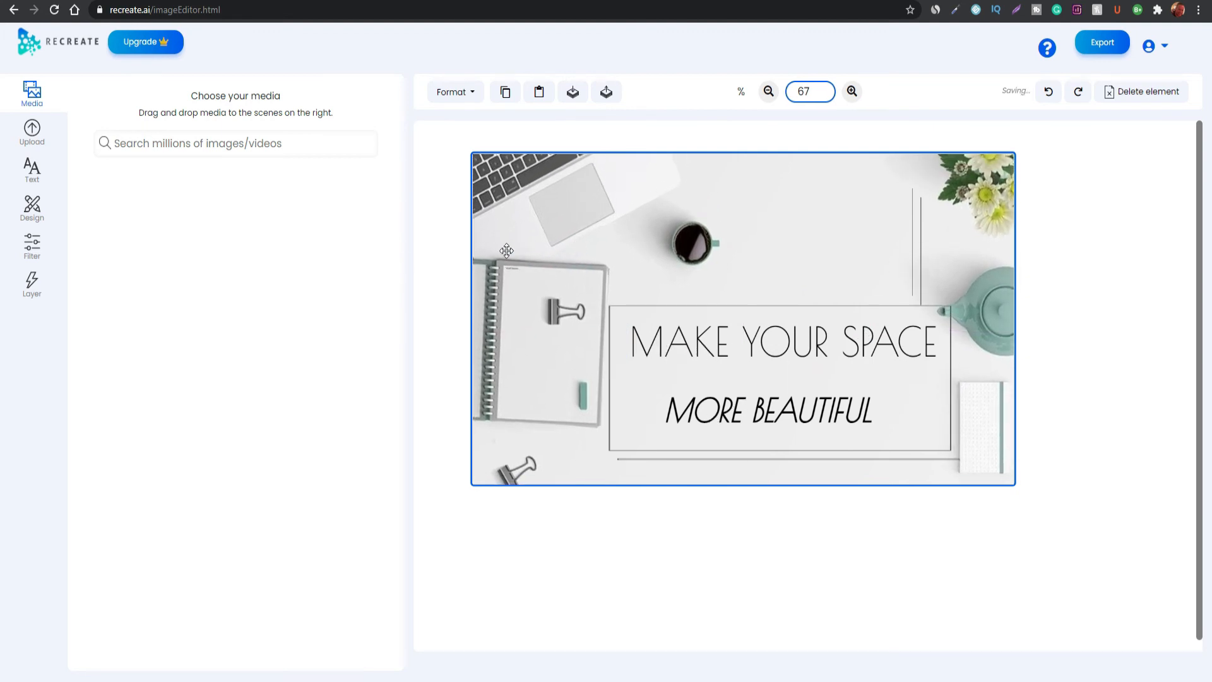
- Examine the image editor's uploads, text styling, design elements, filters including blur and blend color, and the layer list
{"action": "left_click", "coordinate": [31, 131]}
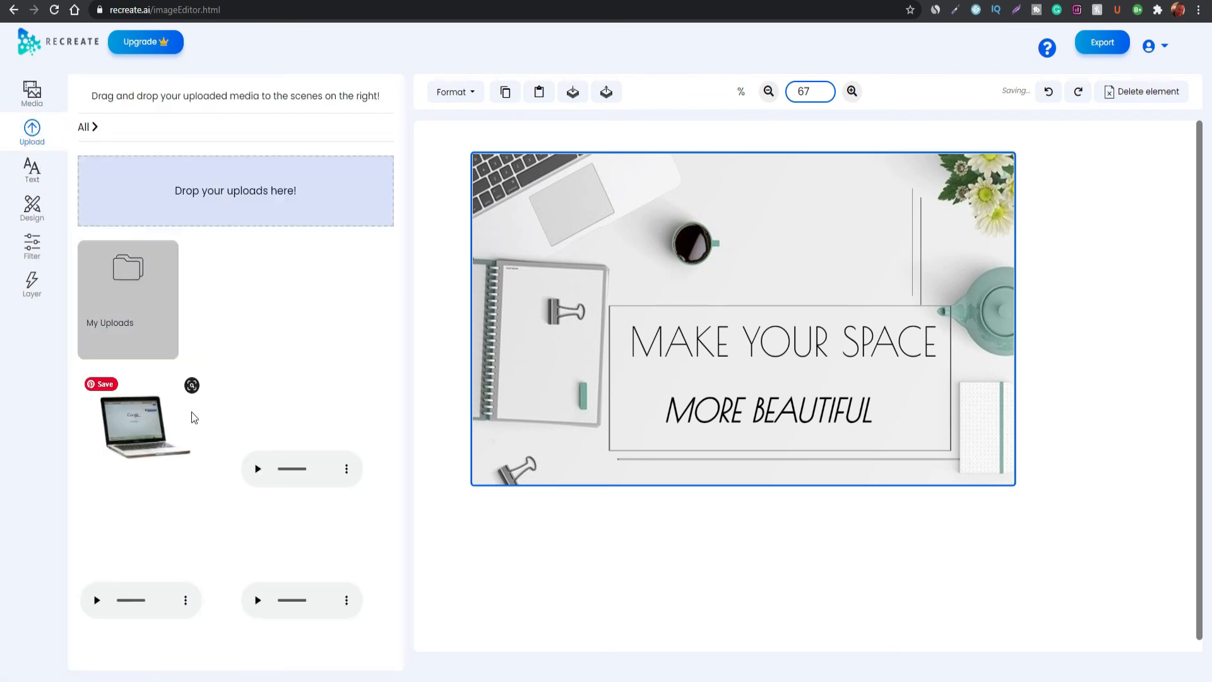
{"action": "left_click", "coordinate": [28, 174]}
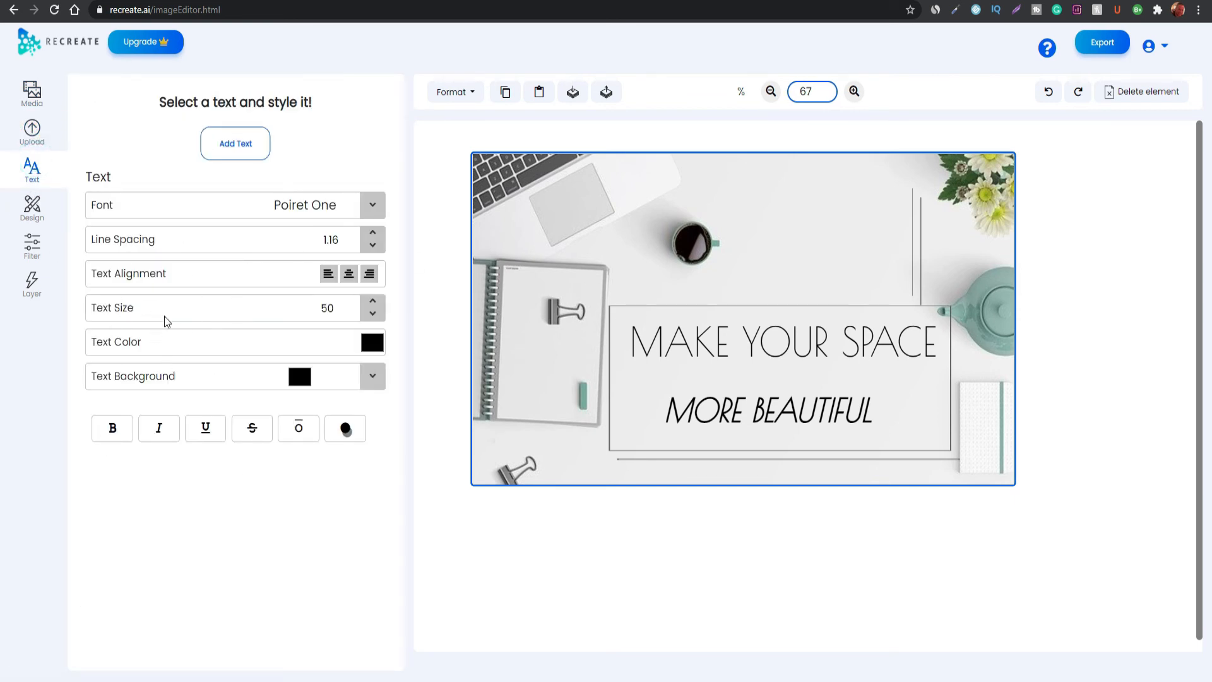
{"action": "left_click", "coordinate": [29, 208]}
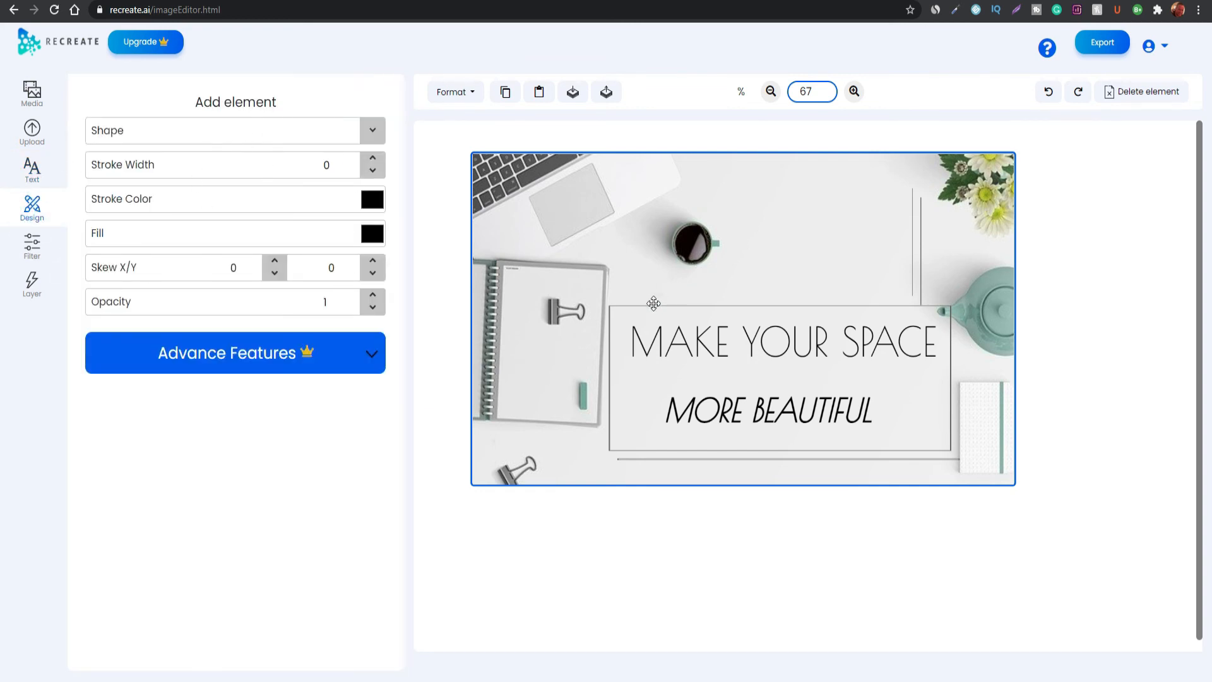
{"action": "left_click", "coordinate": [29, 255]}
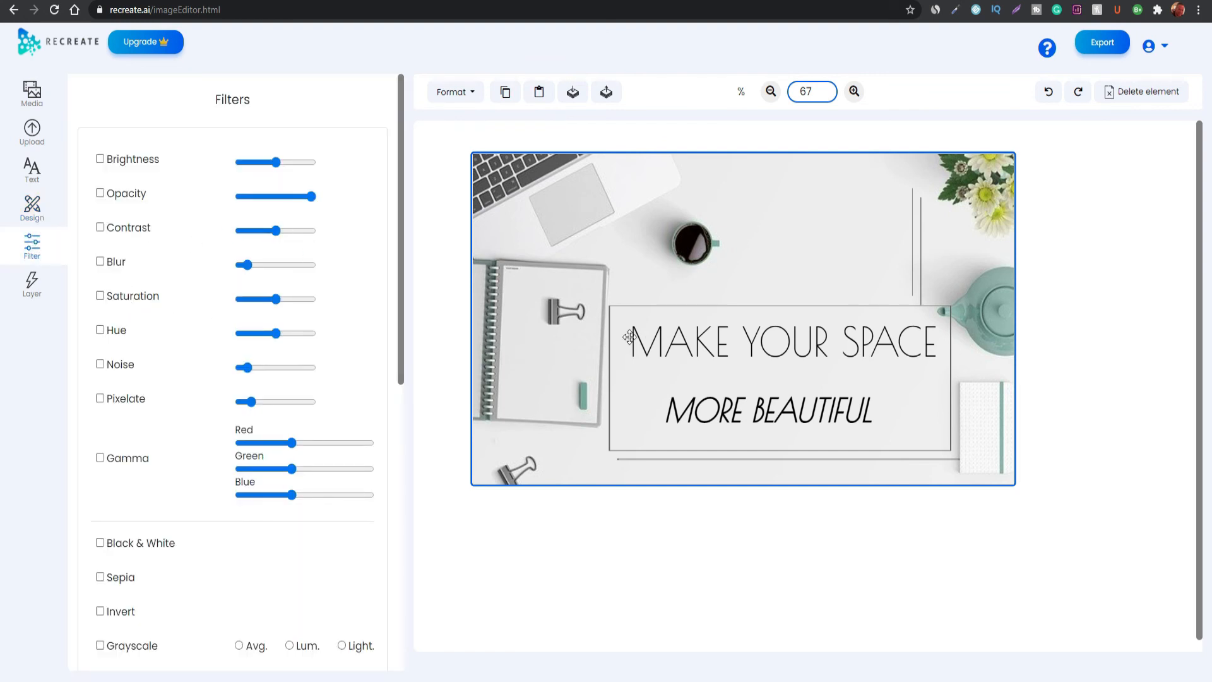
{"action": "left_click", "coordinate": [122, 264]}
{"action": "mouse_move", "coordinate": [246, 264]}
{"action": "left_mouse_down"}
{"action": "mouse_move", "coordinate": [284, 266]}
{"action": "mouse_move", "coordinate": [244, 270]}
{"action": "left_mouse_up"}
{"action": "scroll", "coordinate": [162, 536], "scroll_direction": "down", "scroll_amount": 9}
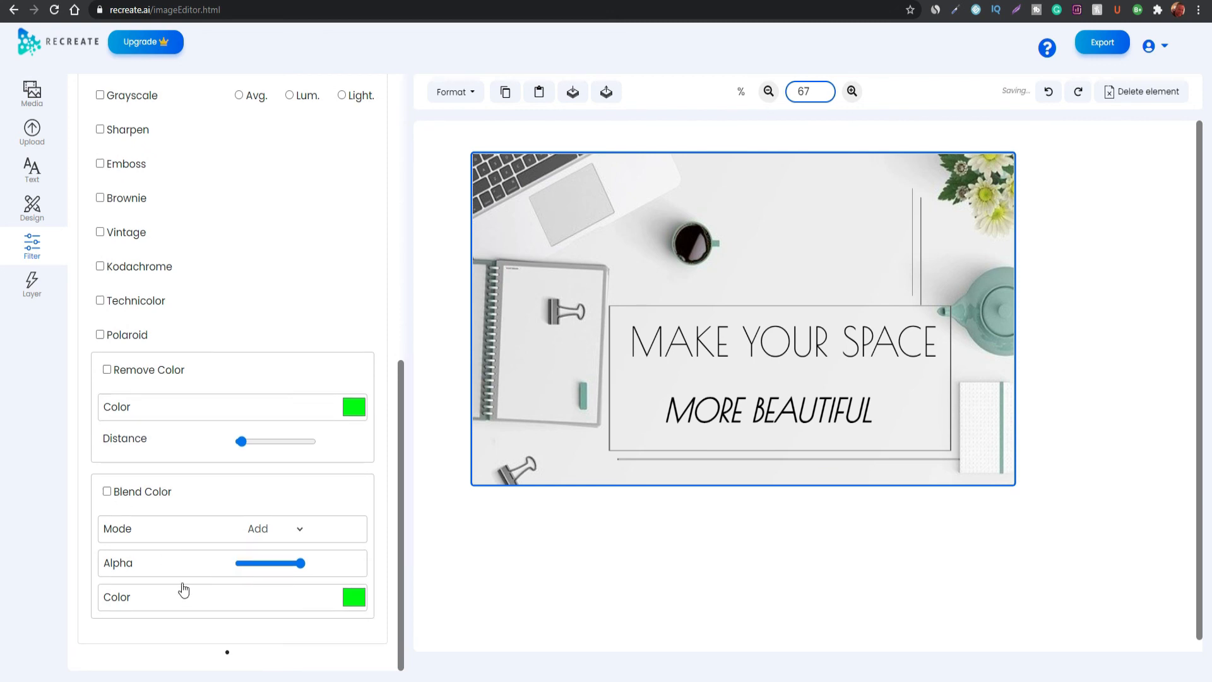
{"action": "left_click", "coordinate": [32, 286]}
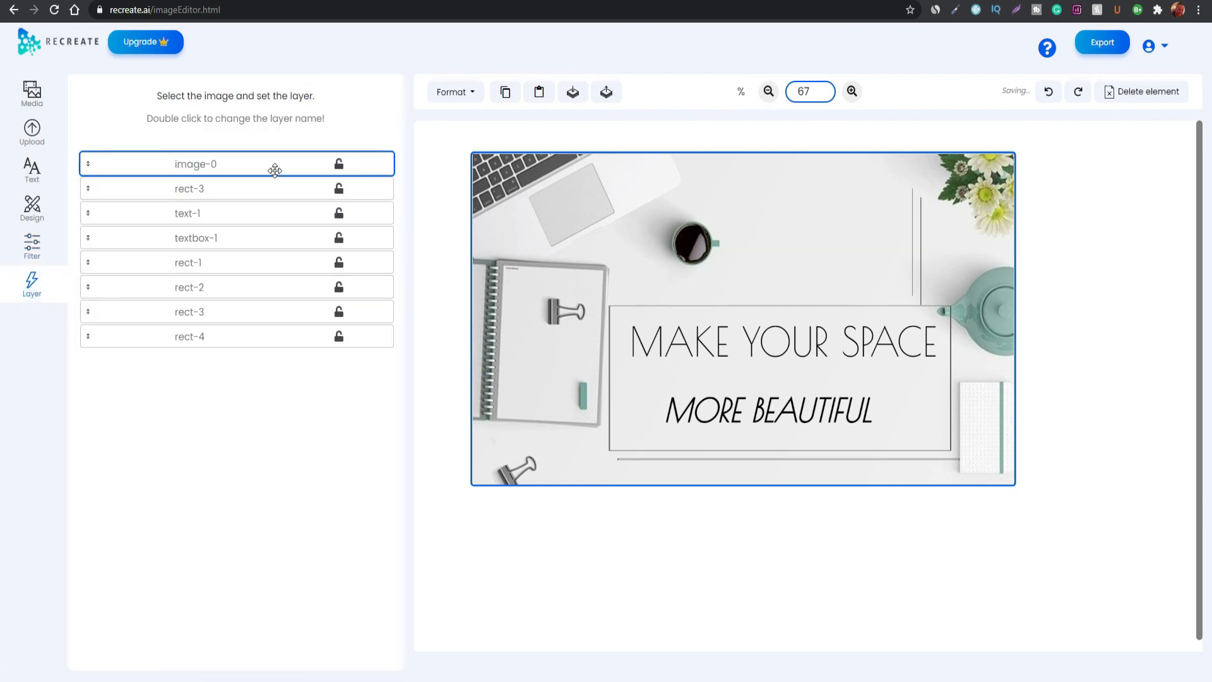
{"action": "mouse_move", "coordinate": [274, 170]}
{"action": "left_mouse_down"}
{"action": "mouse_move", "coordinate": [274, 200]}
{"action": "mouse_move", "coordinate": [272, 163]}
{"action": "left_mouse_up"}
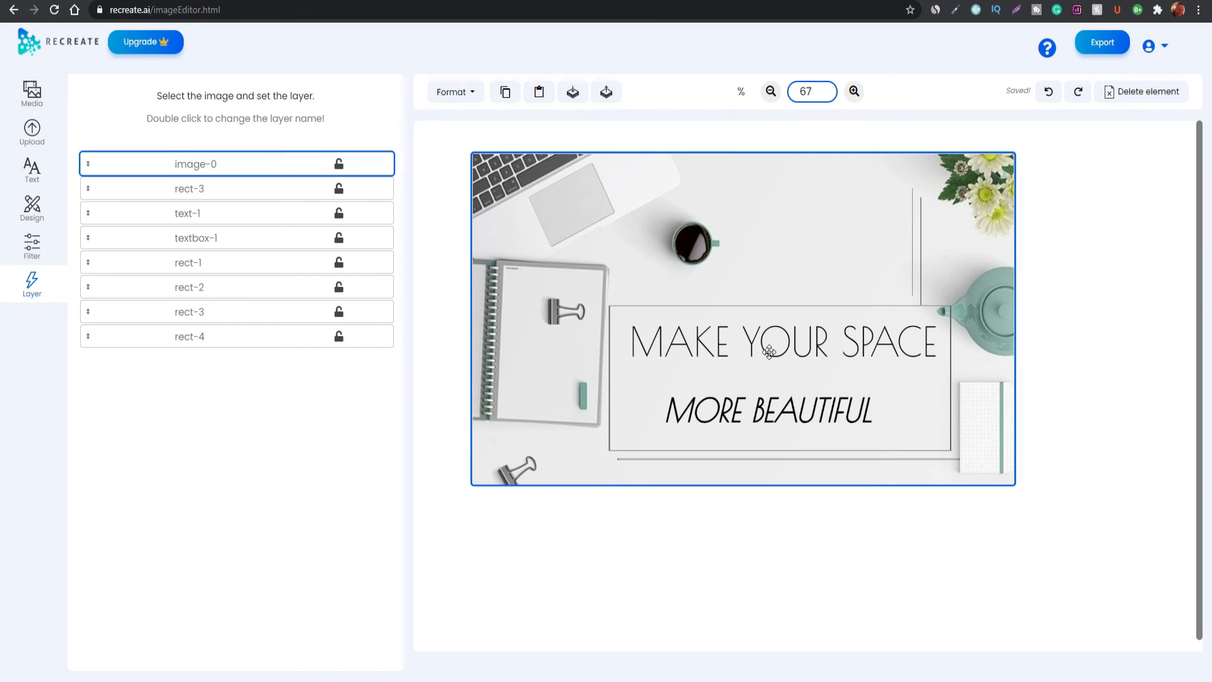
- Shift the MAKE YOUR SPACE heading slightly to the left within its rectangular frame
{"action": "left_click", "coordinate": [856, 91]}
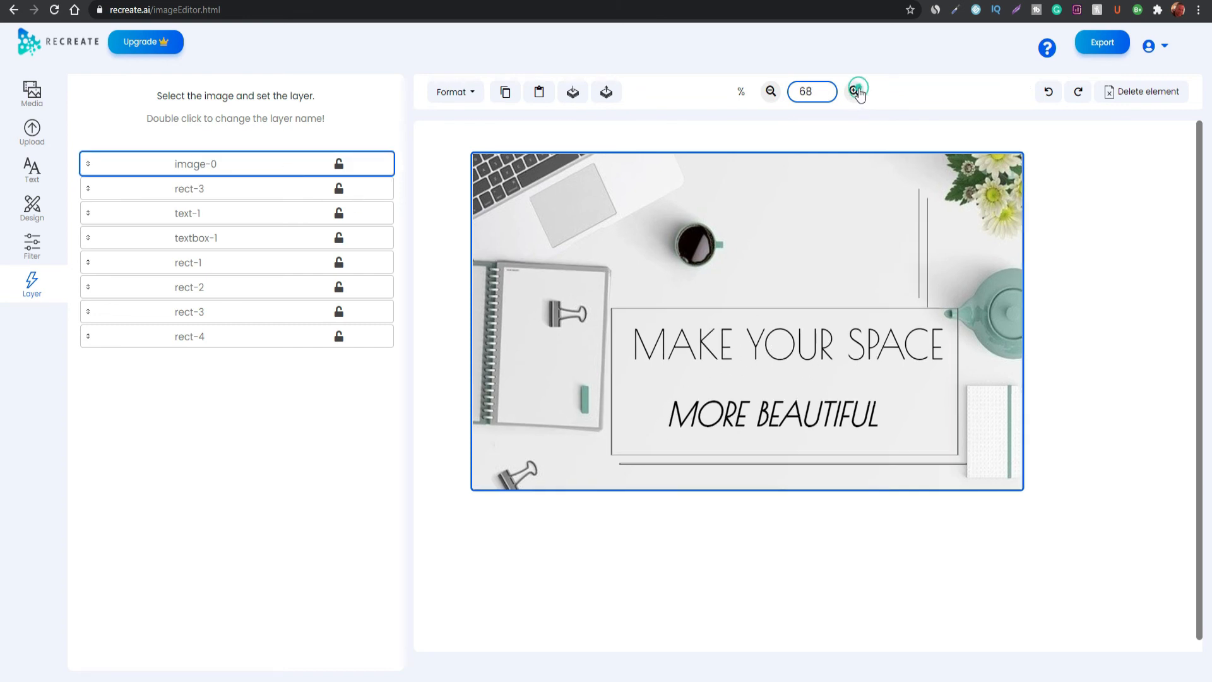
{"action": "left_click", "coordinate": [857, 93]}
{"action": "left_click", "coordinate": [858, 93]}
{"action": "left_click", "coordinate": [857, 93]}
{"action": "left_click", "coordinate": [857, 92]}
{"action": "left_click", "coordinate": [857, 92]}
{"action": "left_click", "coordinate": [857, 92]}
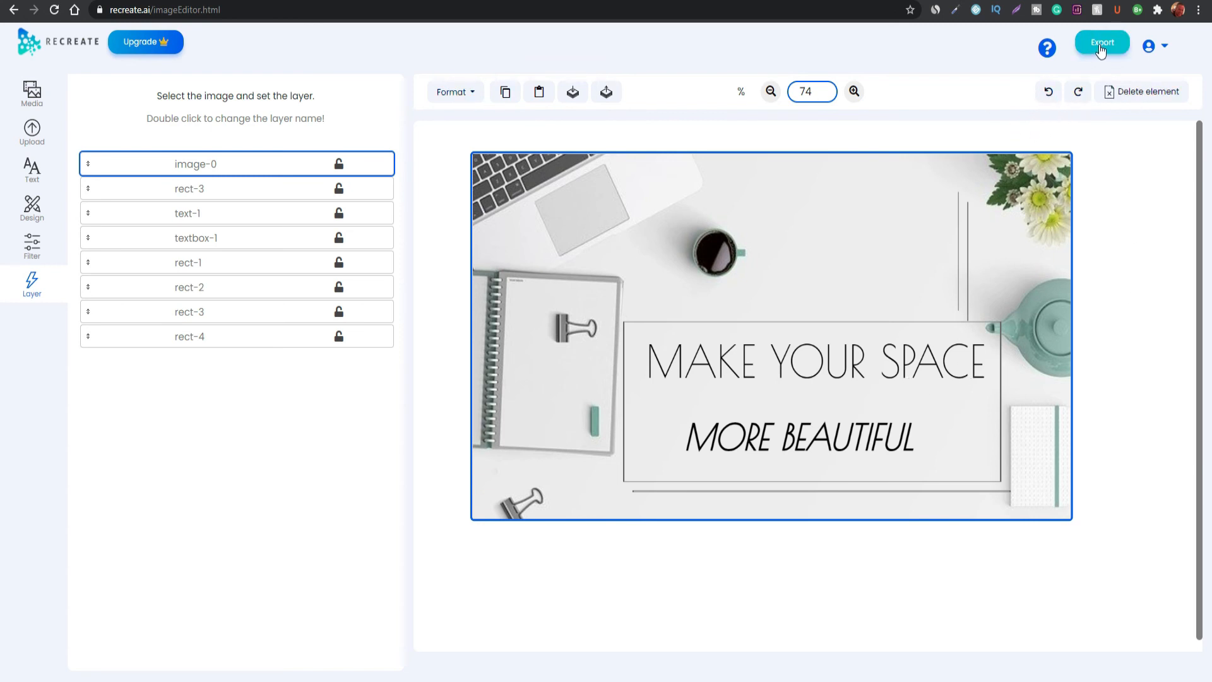
{"action": "left_click_drag", "start_coordinate": [930, 369], "coordinate": [917, 373]}
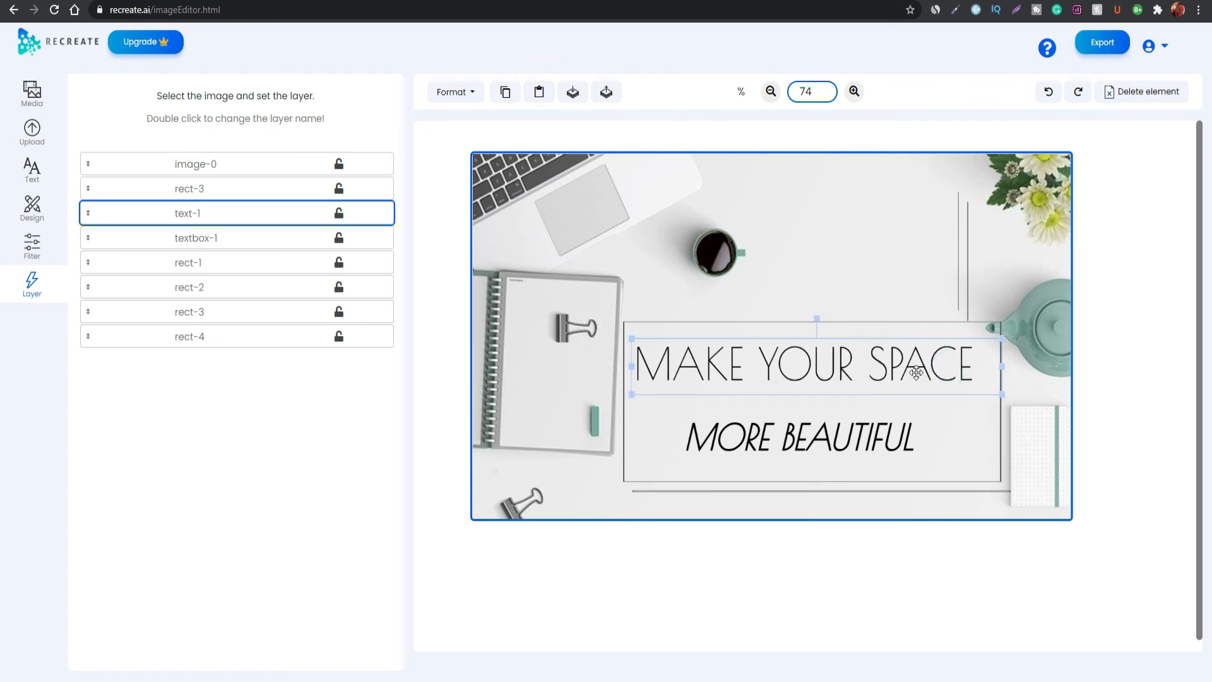
- Export the finished design as a PNG image
{"action": "left_click", "coordinate": [1103, 43]}
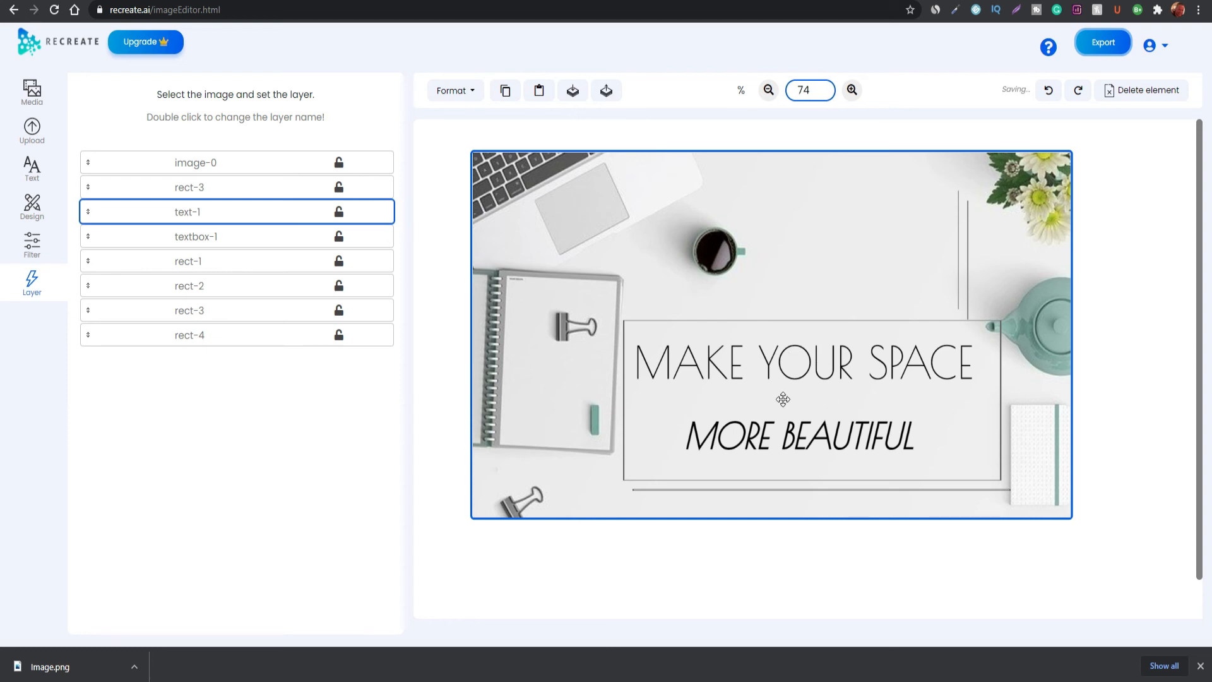
{"action": "left_click_drag", "start_coordinate": [757, 359], "coordinate": [769, 357]}
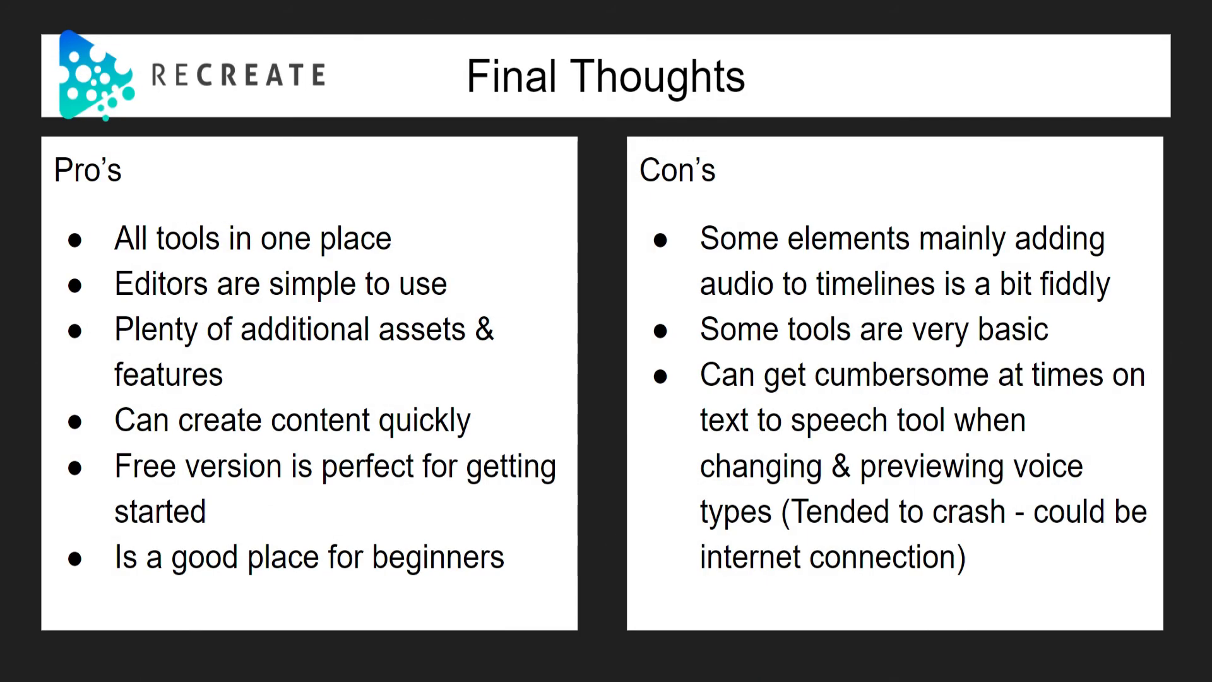